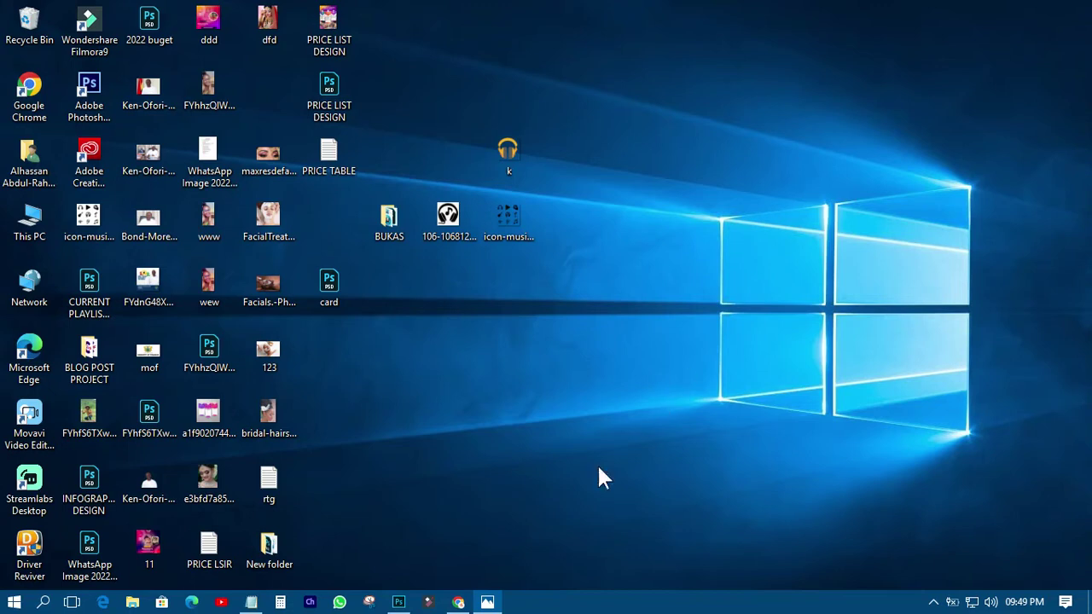
# - View the reference price list image full screen, then close the viewer
pyautogui.click(488, 603)
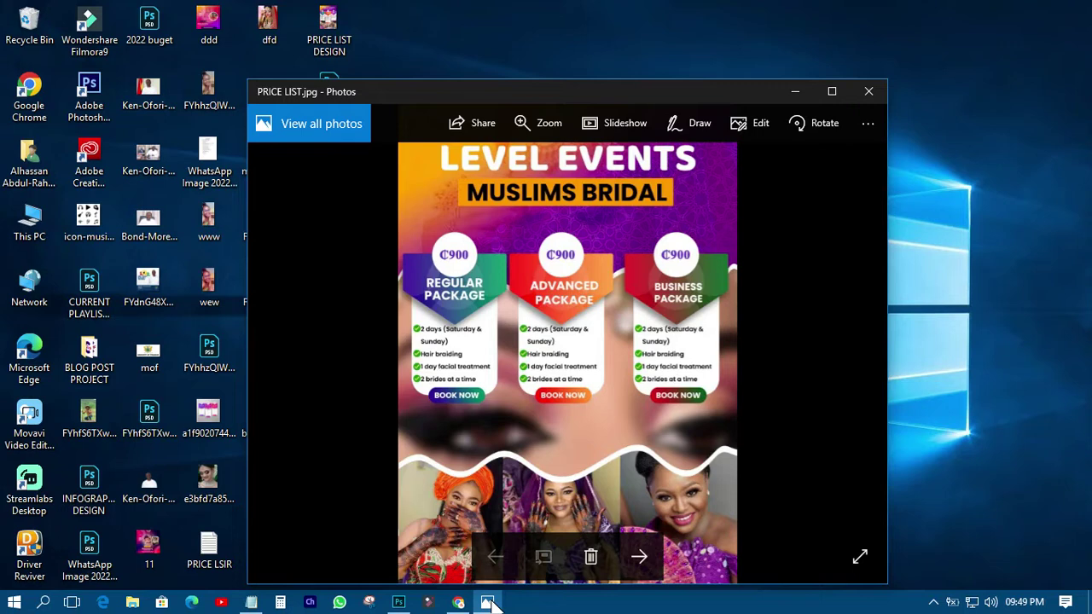
pyautogui.click(832, 92)
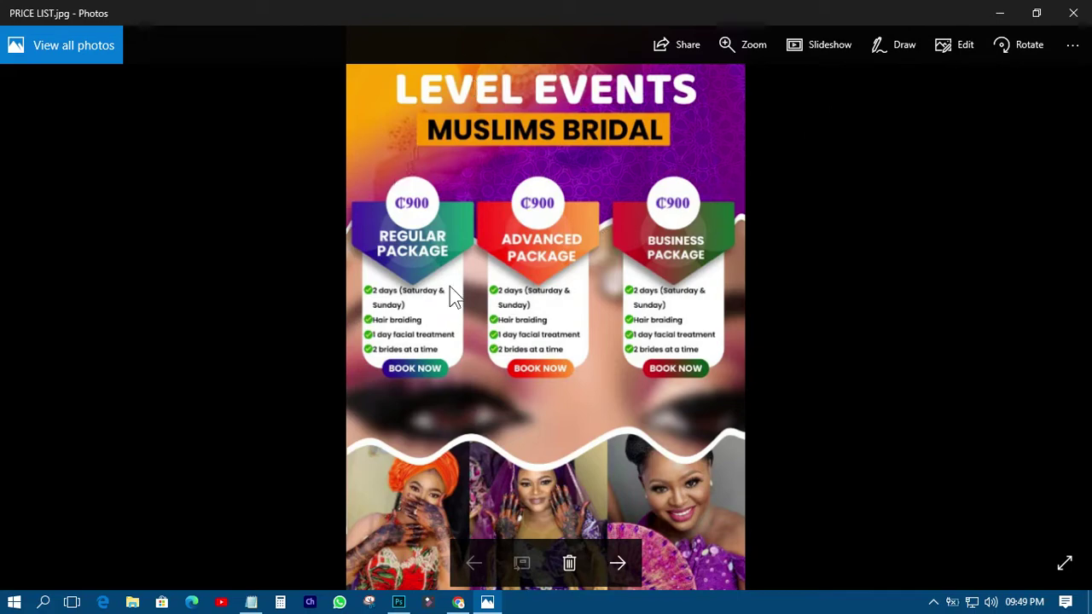
pyautogui.click(1072, 15)
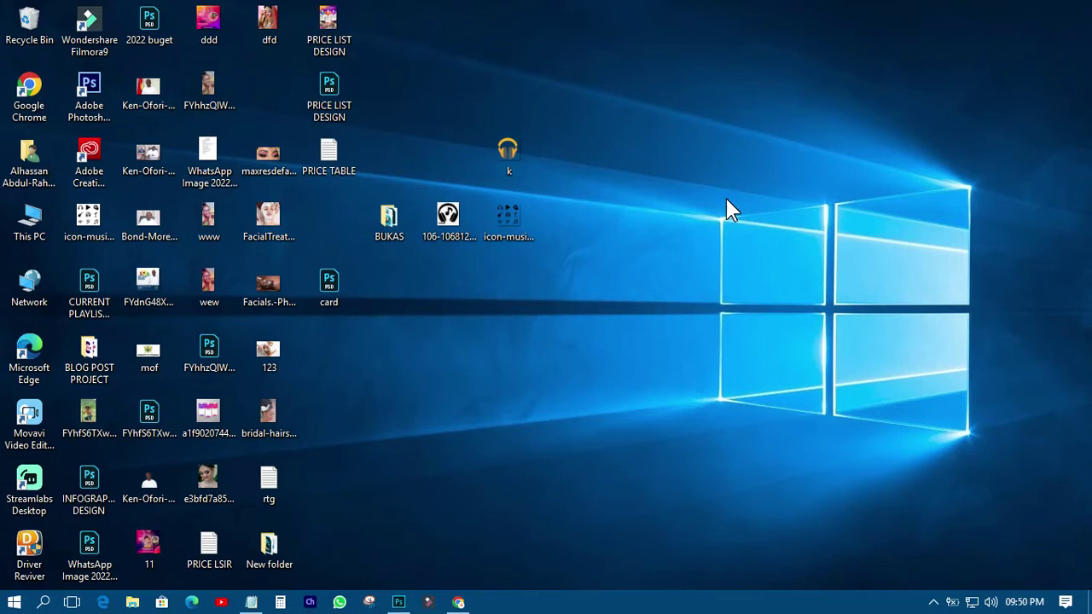
# - Create a new blank white Photoshop document at 300 ppi with the default settings
pyautogui.click(399, 602)
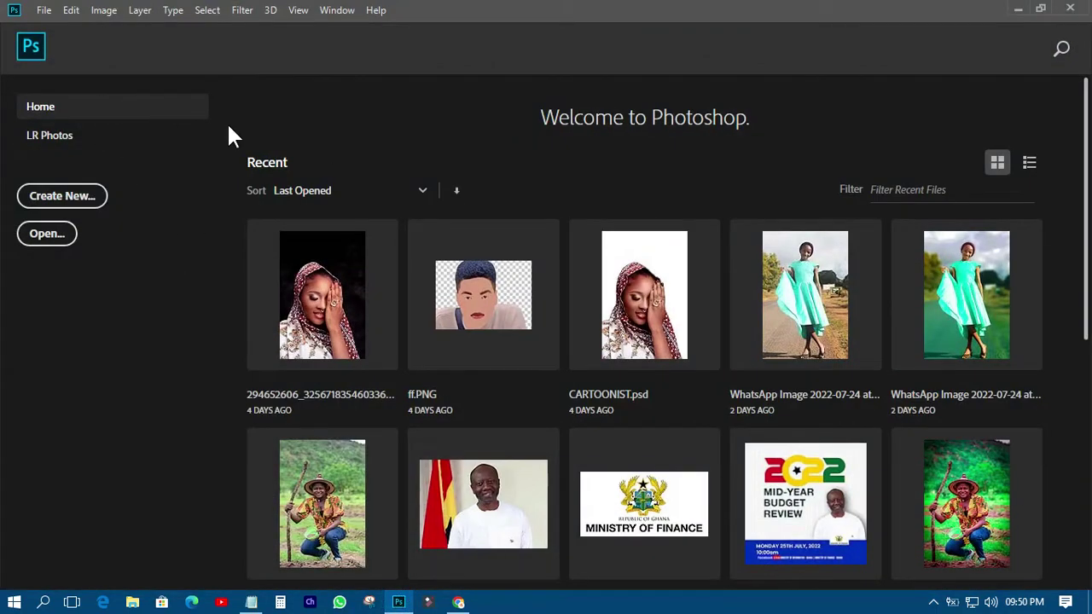
pyautogui.click(43, 11)
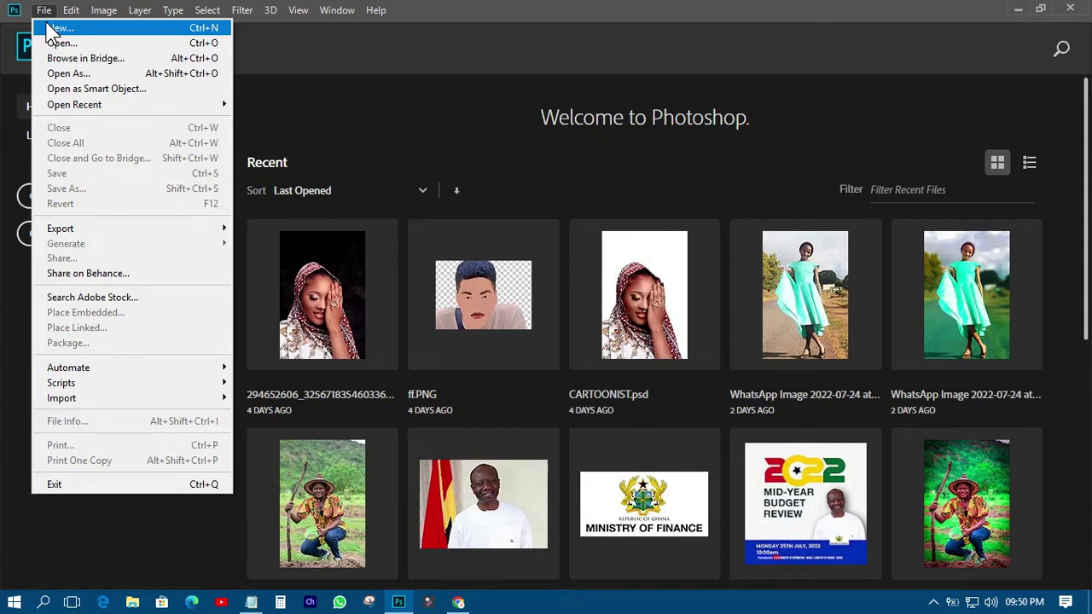
pyautogui.click(51, 29)
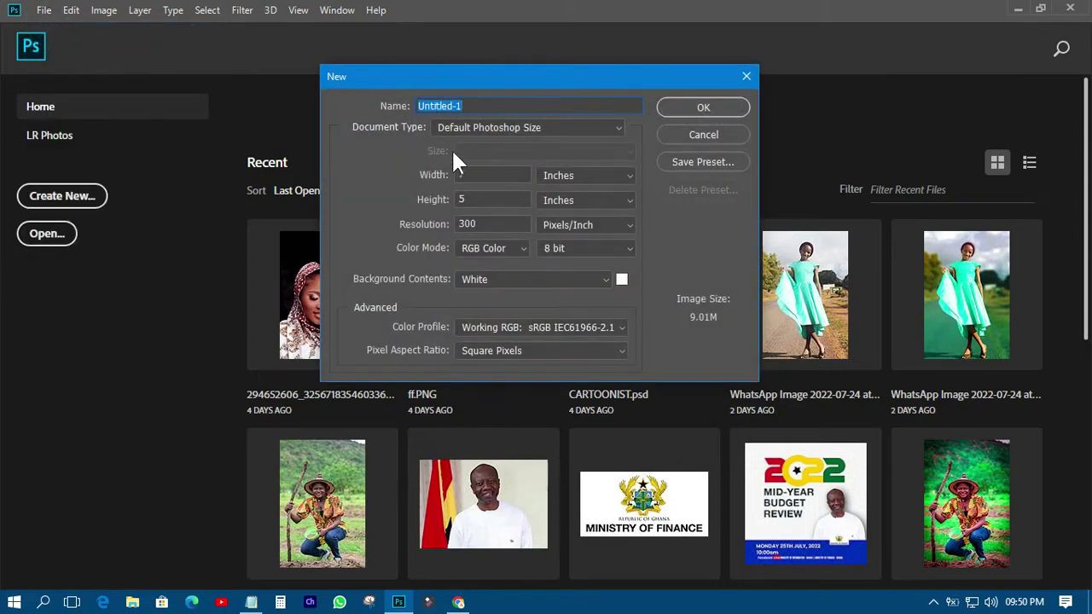
pyautogui.click(703, 108)
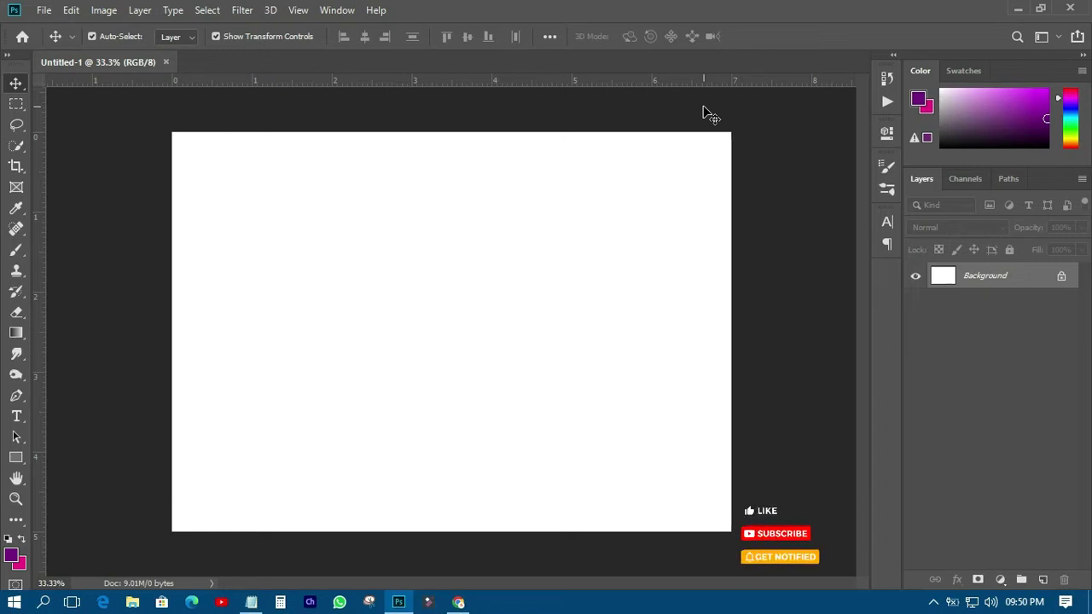
# - Draw a tall purple rectangle on the canvas and widen it slightly to the right
pyautogui.click(15, 457)
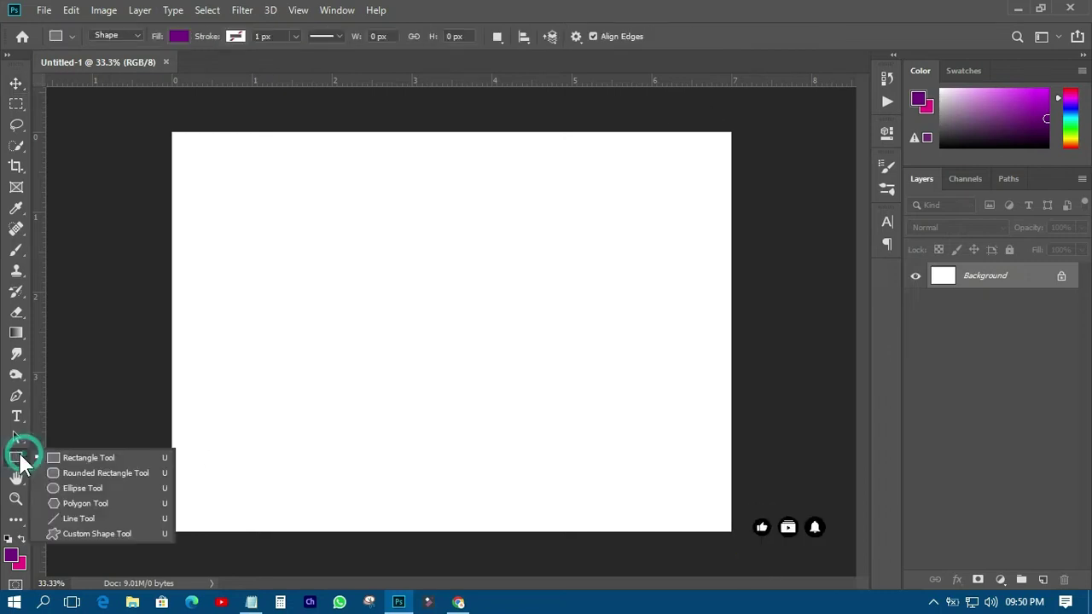
pyautogui.click(94, 458)
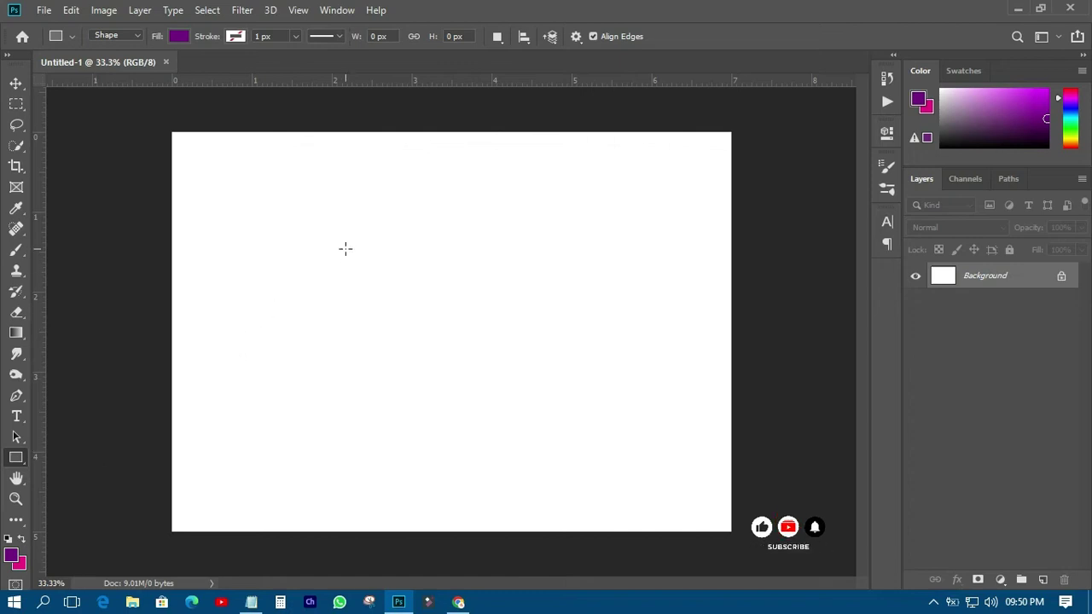
pyautogui.moveTo(326, 225); pyautogui.dragTo(474, 486)
pyautogui.click(19, 81)
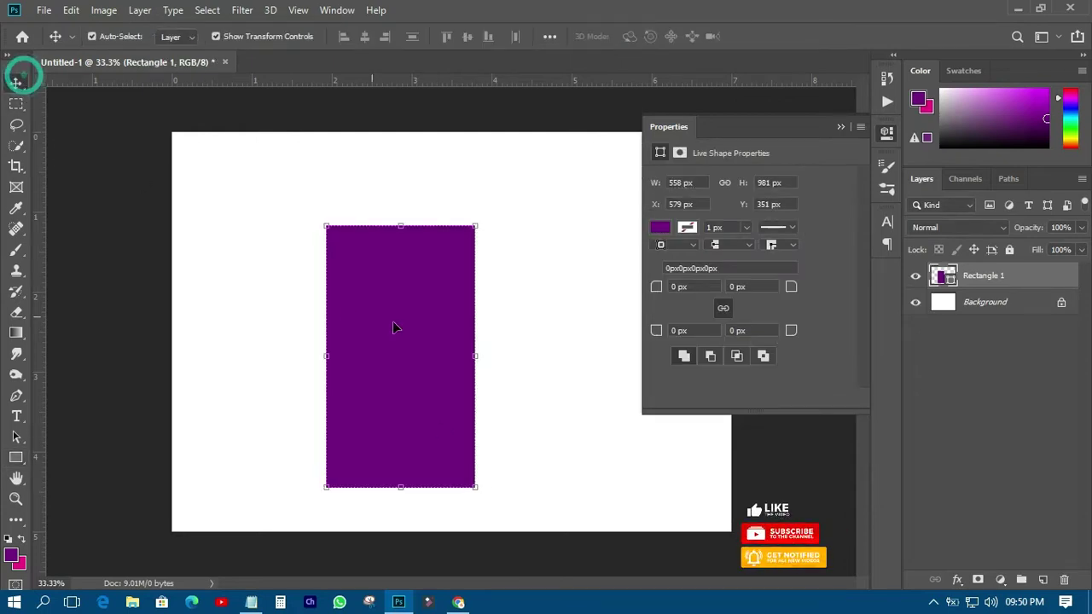
pyautogui.click(434, 338)
pyautogui.moveTo(475, 358); pyautogui.dragTo(483, 359)
pyautogui.click(767, 35)
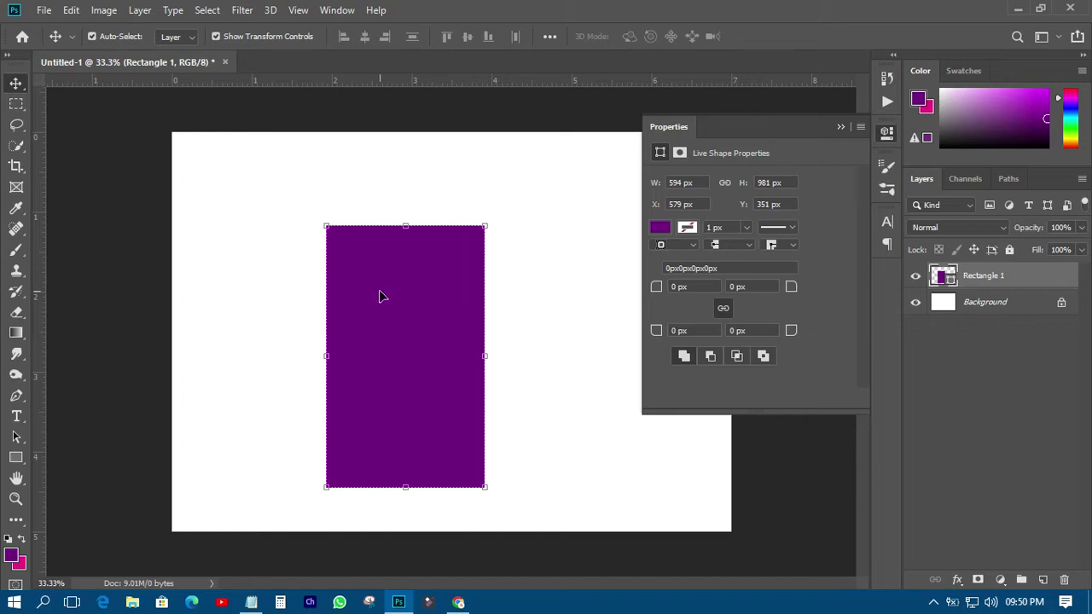
# - Round the rectangle's corners to 87 px, move it higher, and duplicate its layer
pyautogui.click(657, 287)
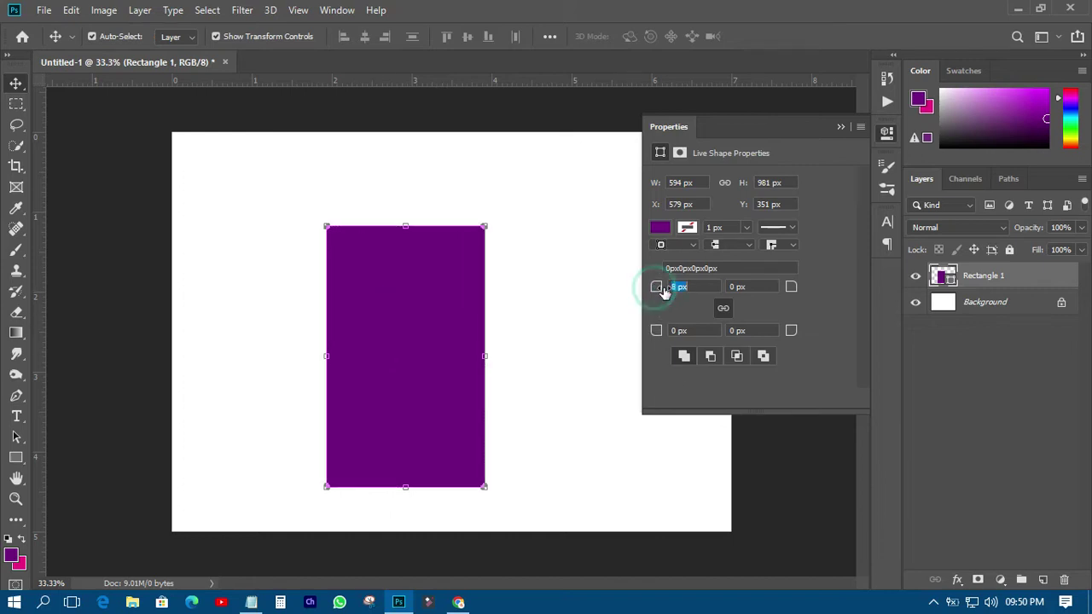
pyautogui.write('75')
pyautogui.press('Return')
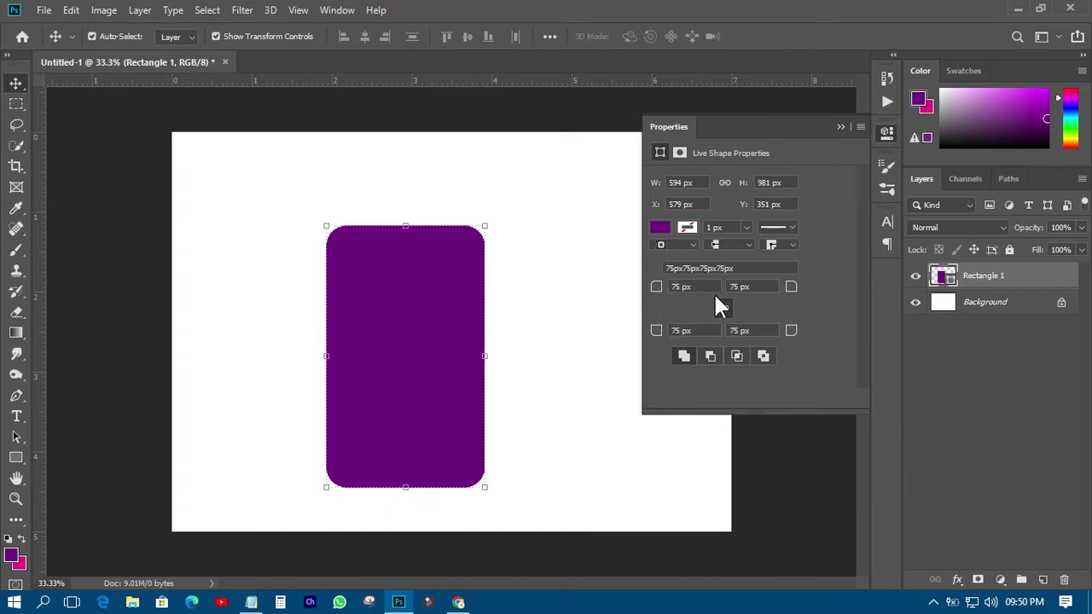
pyautogui.moveTo(657, 290); pyautogui.dragTo(673, 299)
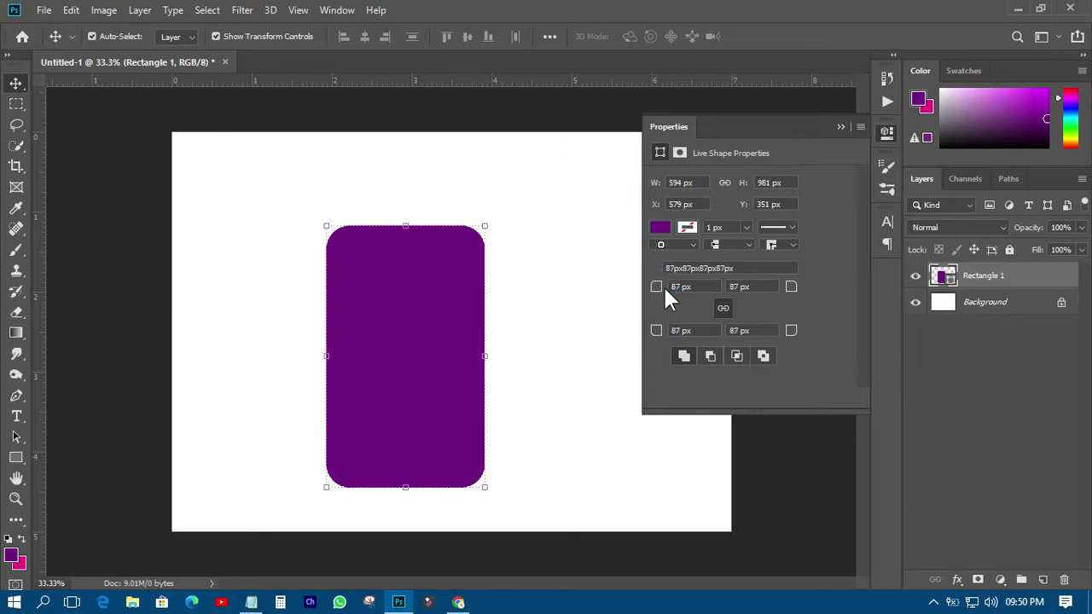
pyautogui.moveTo(403, 309); pyautogui.dragTo(399, 304)
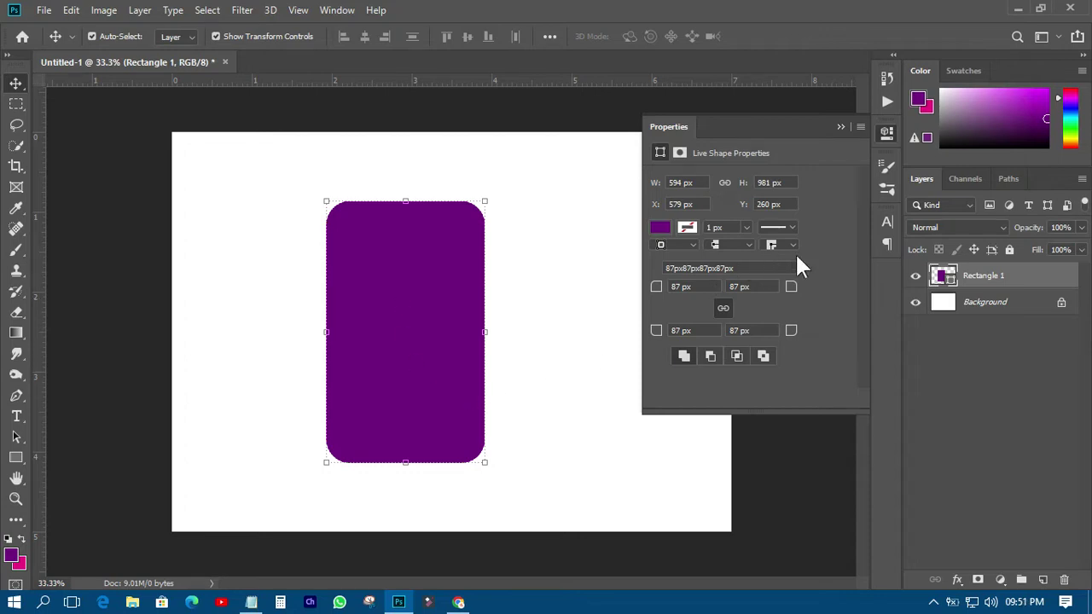
pyautogui.moveTo(981, 276); pyautogui.dragTo(1044, 579)
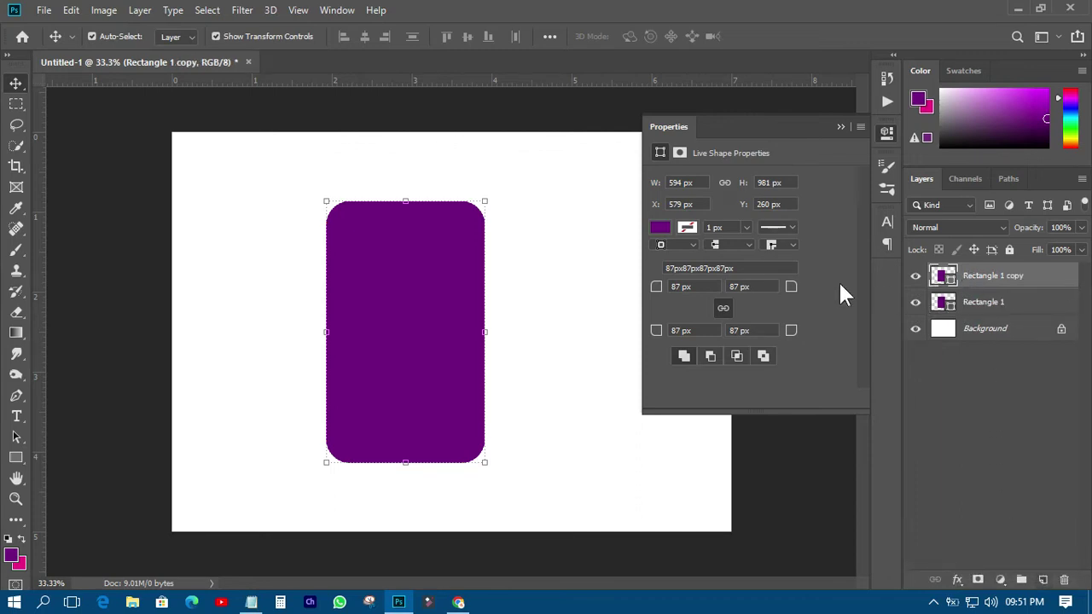
# - Fill Rectangle 1 copy with the purple-to-magenta gradient preset and move it up to Y -256 px
pyautogui.click(659, 228)
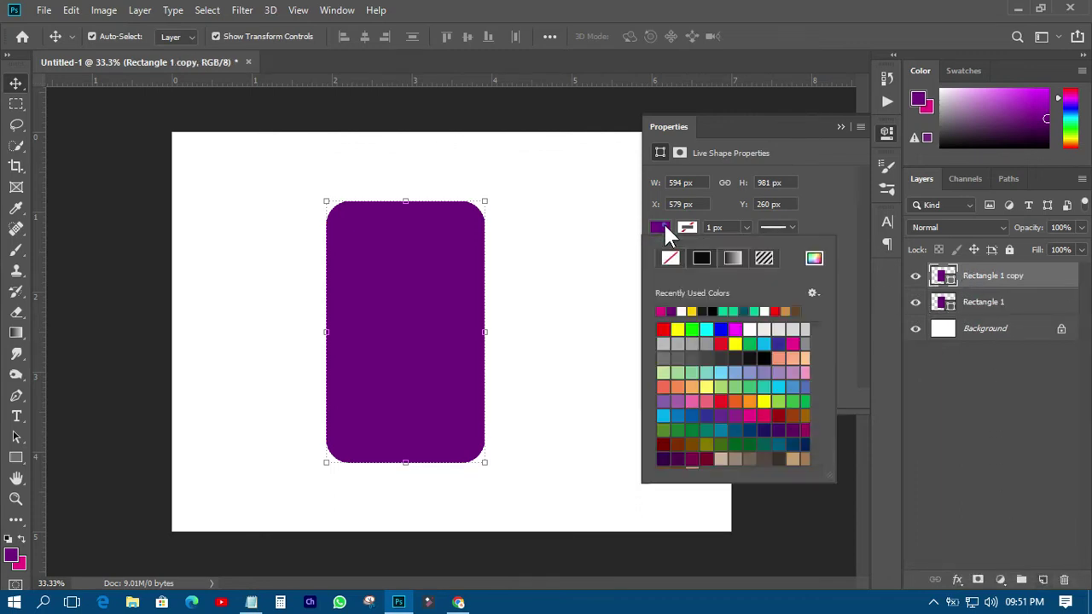
pyautogui.click(731, 255)
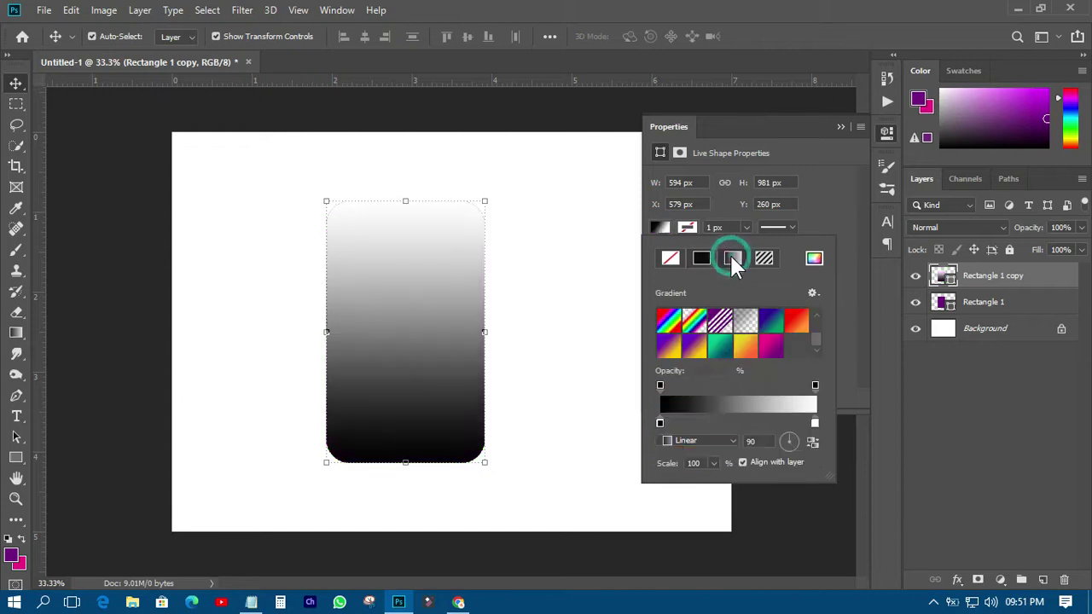
pyautogui.click(770, 345)
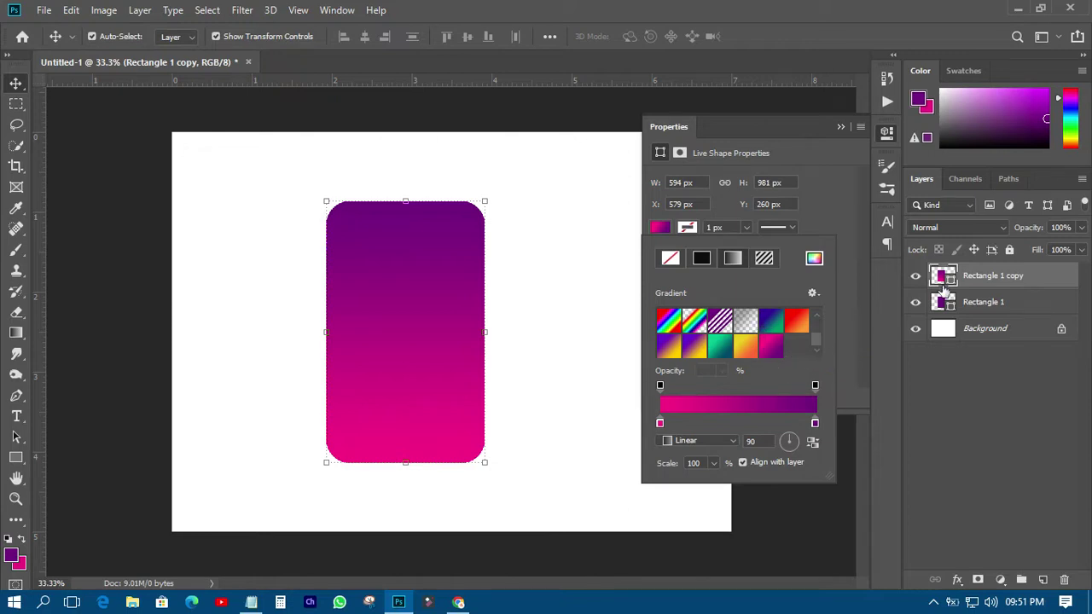
pyautogui.click(974, 281)
pyautogui.moveTo(417, 353); pyautogui.dragTo(419, 217)
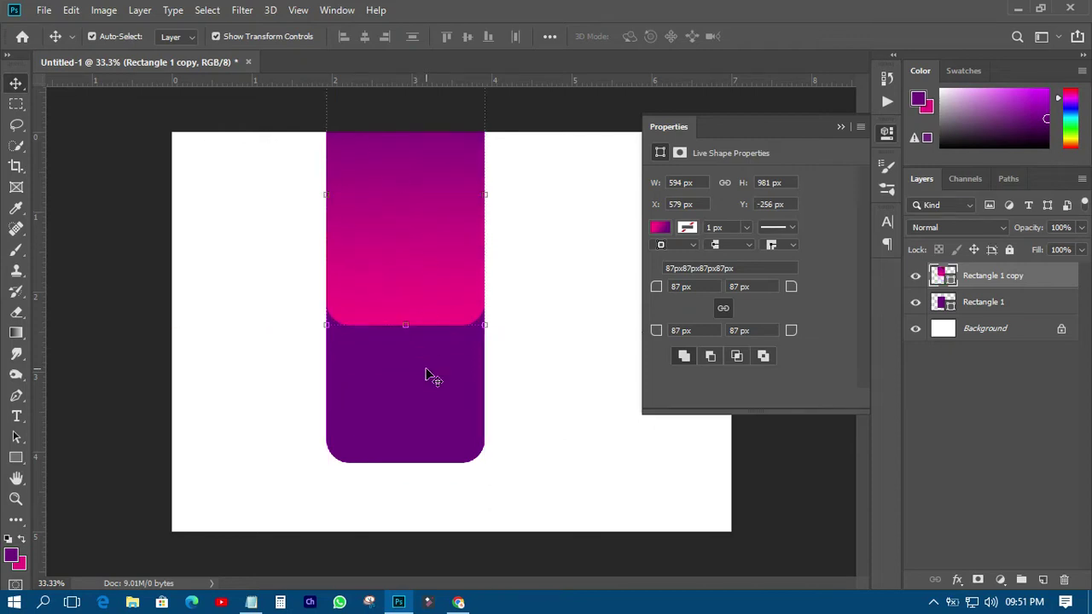
# - Clip the gradient copy to the purple card and give it a 5 px white stroke
pyautogui.rightClick(1019, 274)
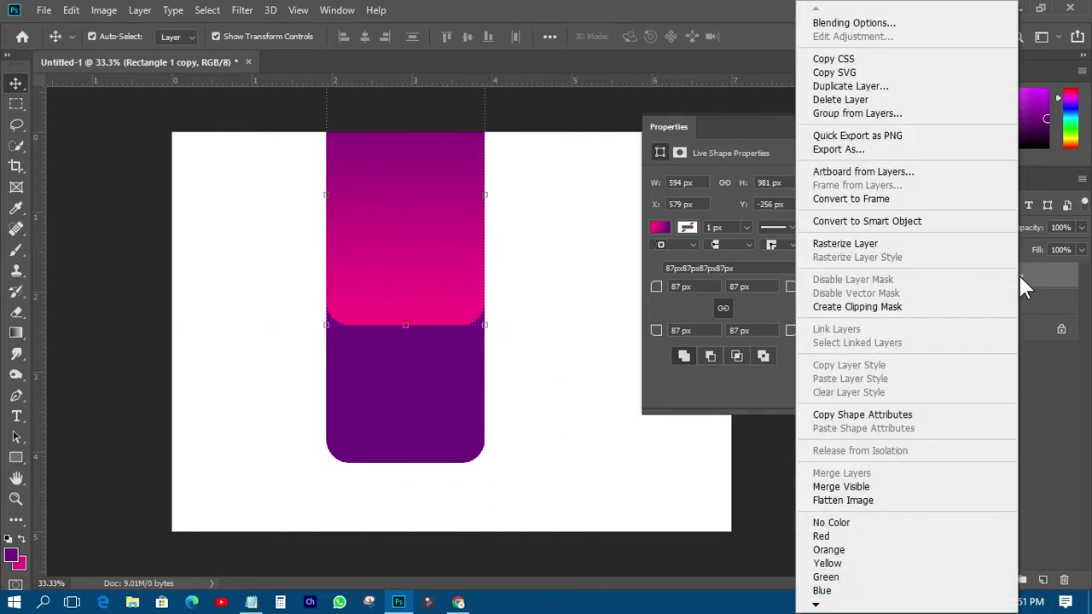
pyautogui.click(854, 308)
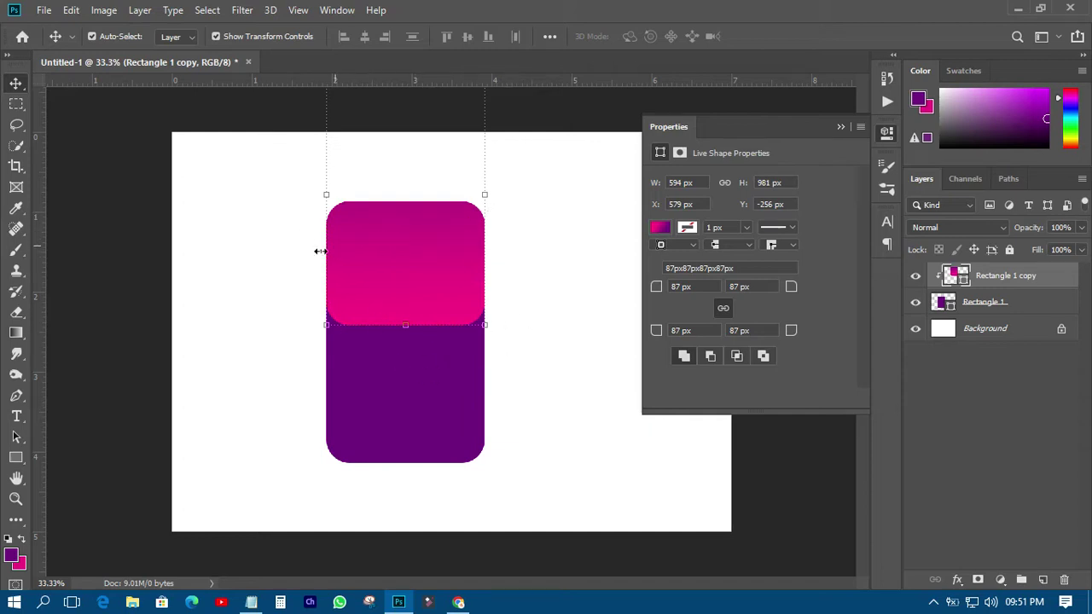
pyautogui.click(687, 228)
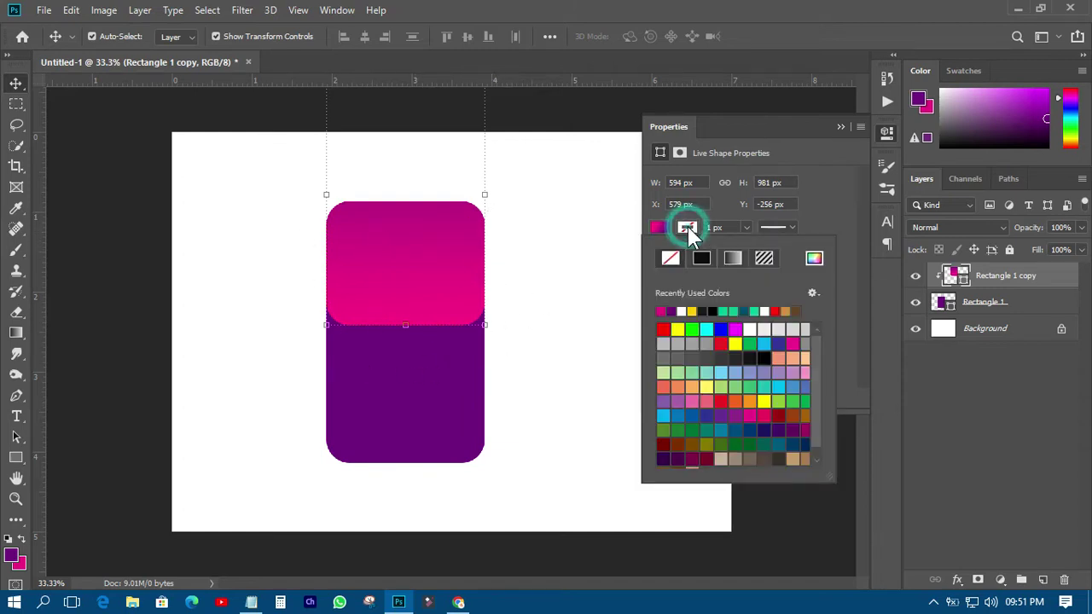
pyautogui.click(672, 311)
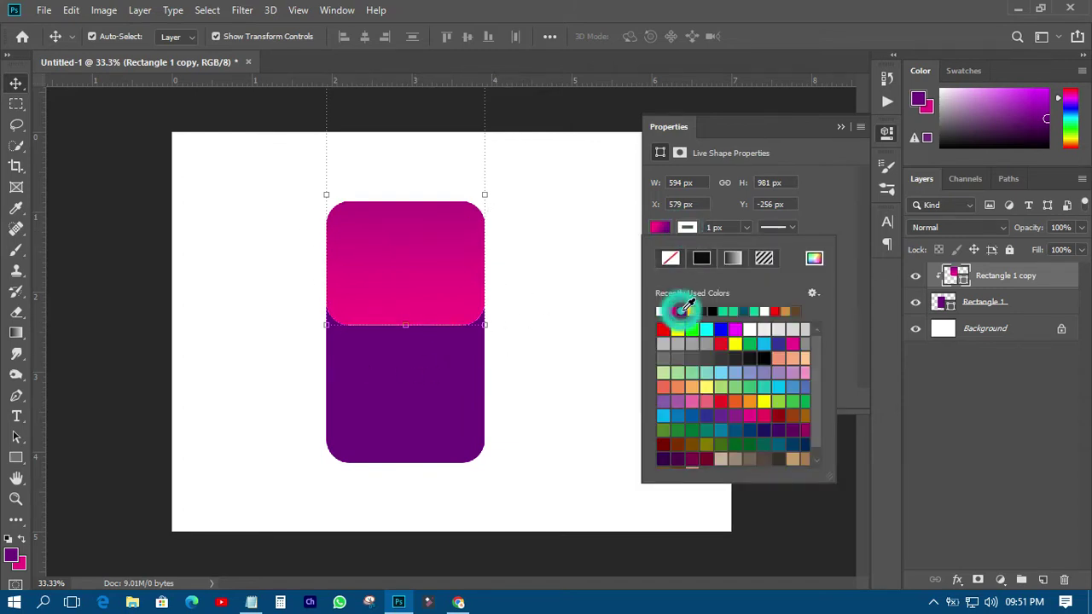
pyautogui.click(726, 227)
pyautogui.write('5')
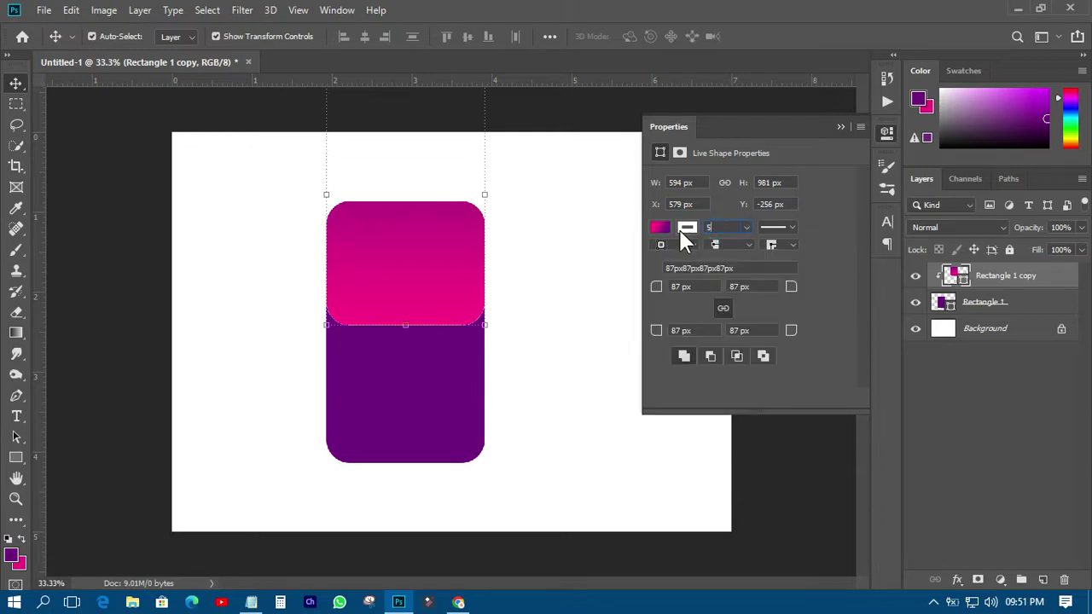
pyautogui.press('Return')
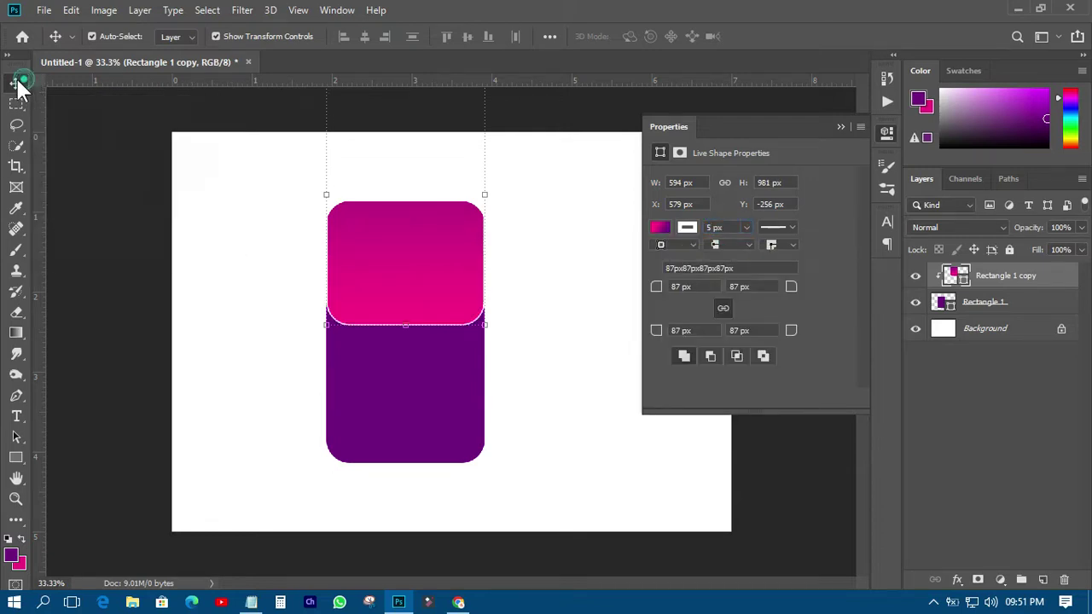
# - Deselect the card shapes and scroll to review the white outline
pyautogui.click(127, 273)
pyautogui.scroll(3, 389, 288)
pyautogui.scroll(3, 388, 288)
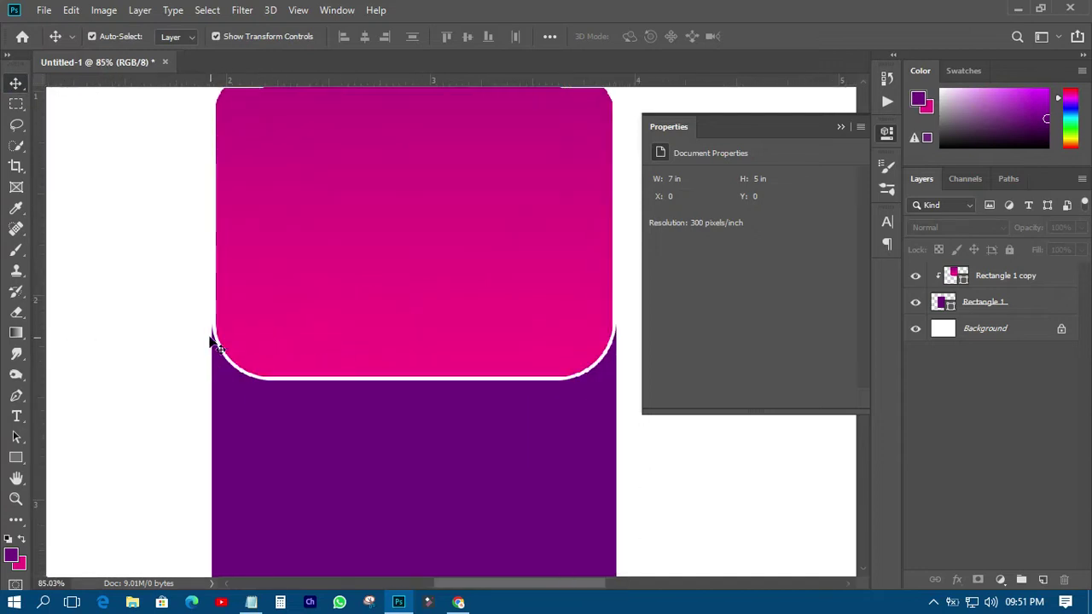
pyautogui.scroll(-3, 400, 271)
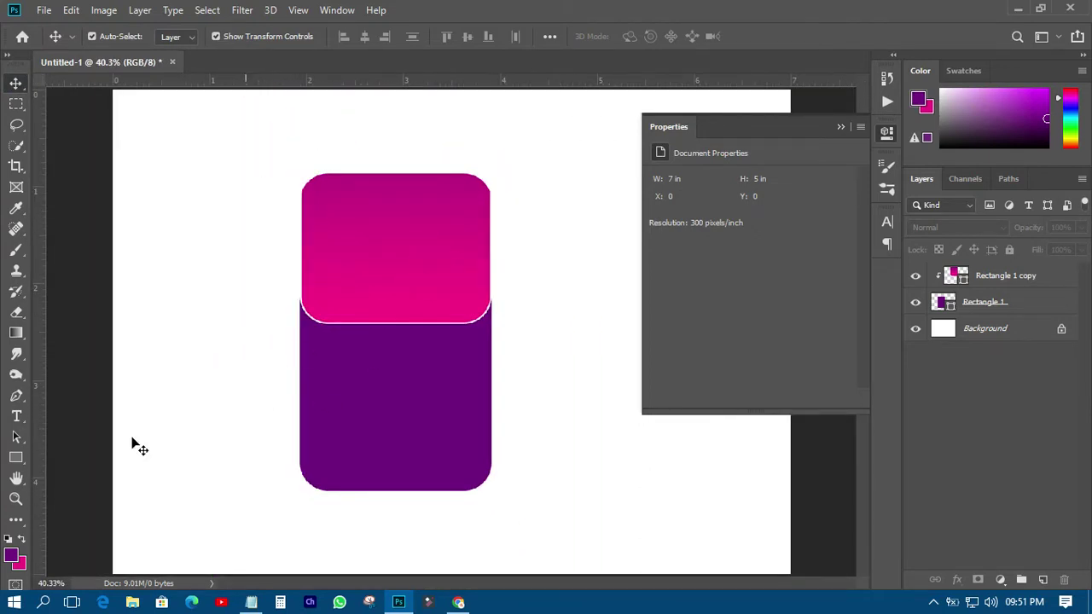
pyautogui.click(16, 458)
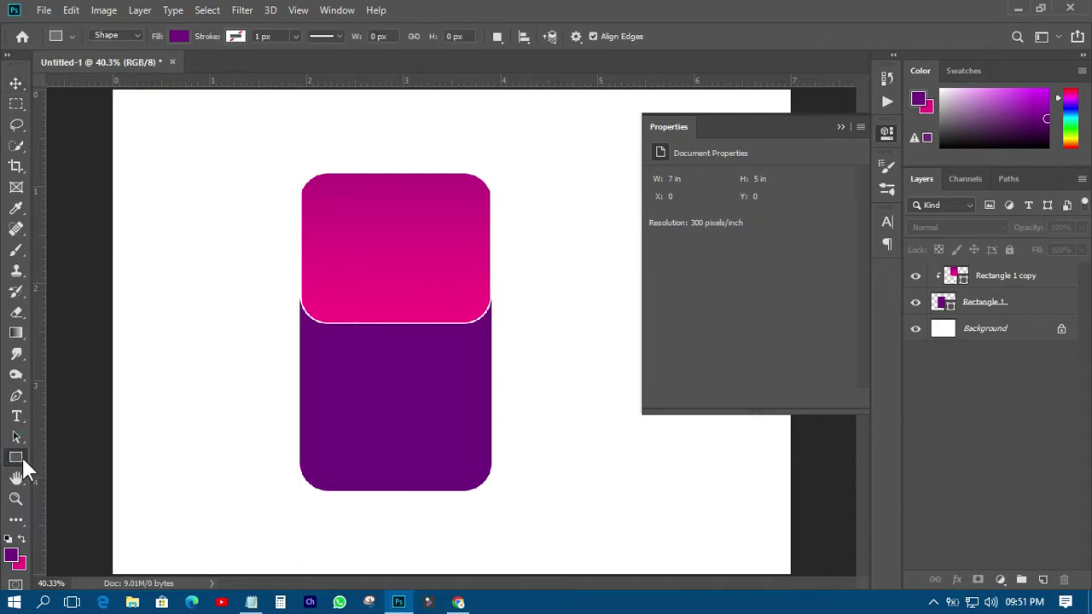
# - Draw a 1088×122 px bar and fill it with the card's pink #fc0985 sampled by eyedropper
pyautogui.moveTo(231, 224); pyautogui.dragTo(582, 264)
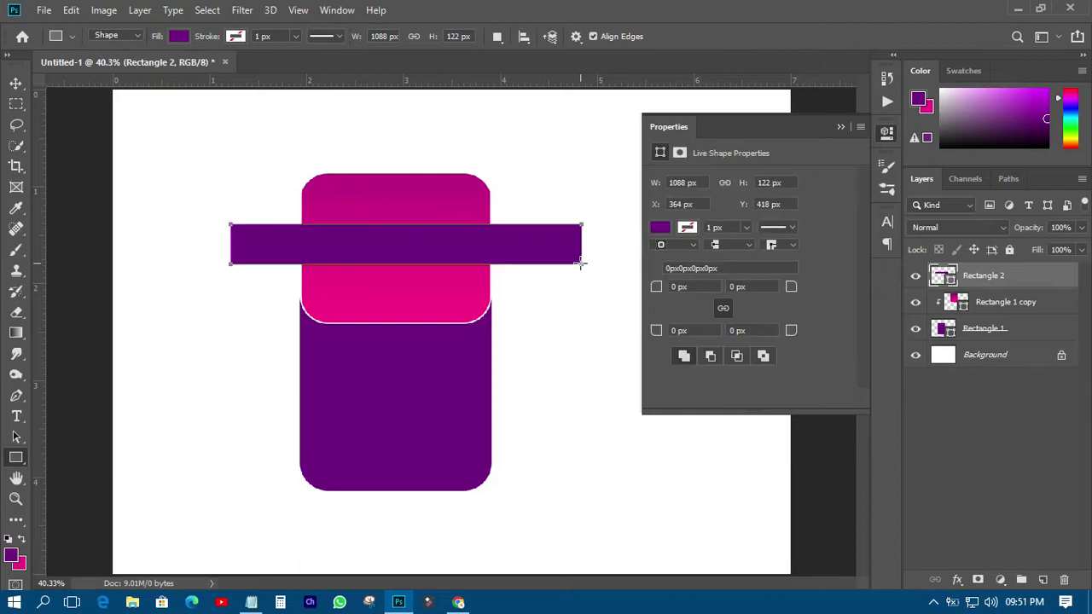
pyautogui.click(950, 282)
pyautogui.doubleClick(950, 282)
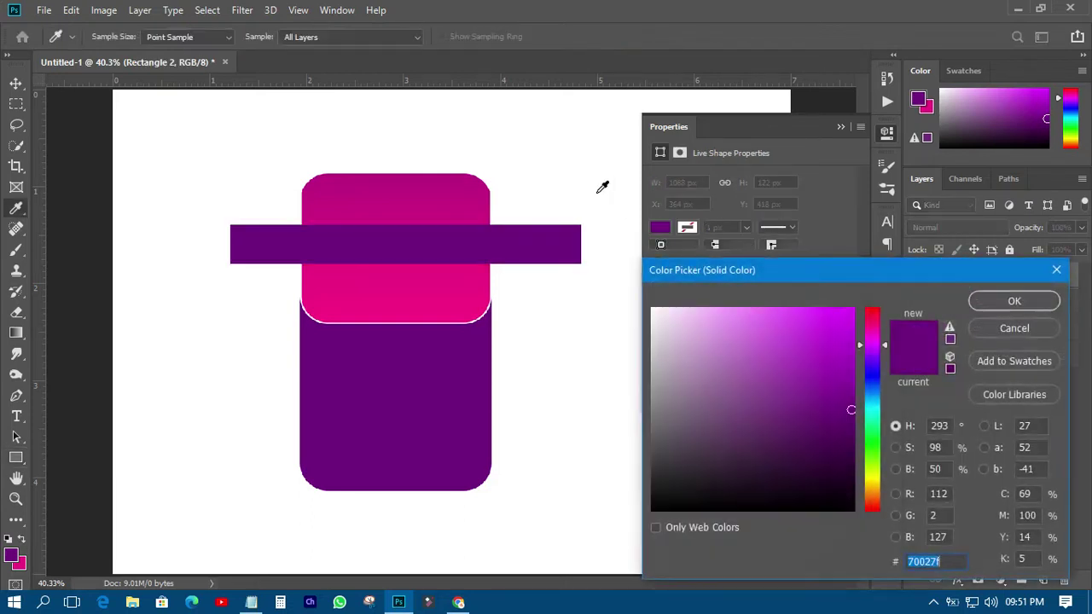
pyautogui.click(565, 163)
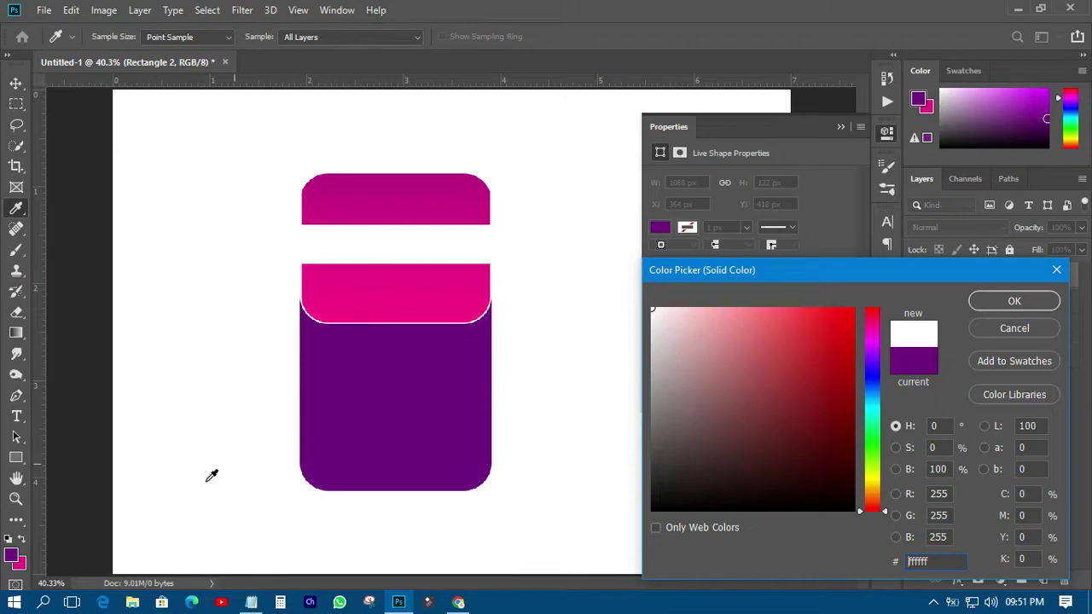
pyautogui.click(472, 319)
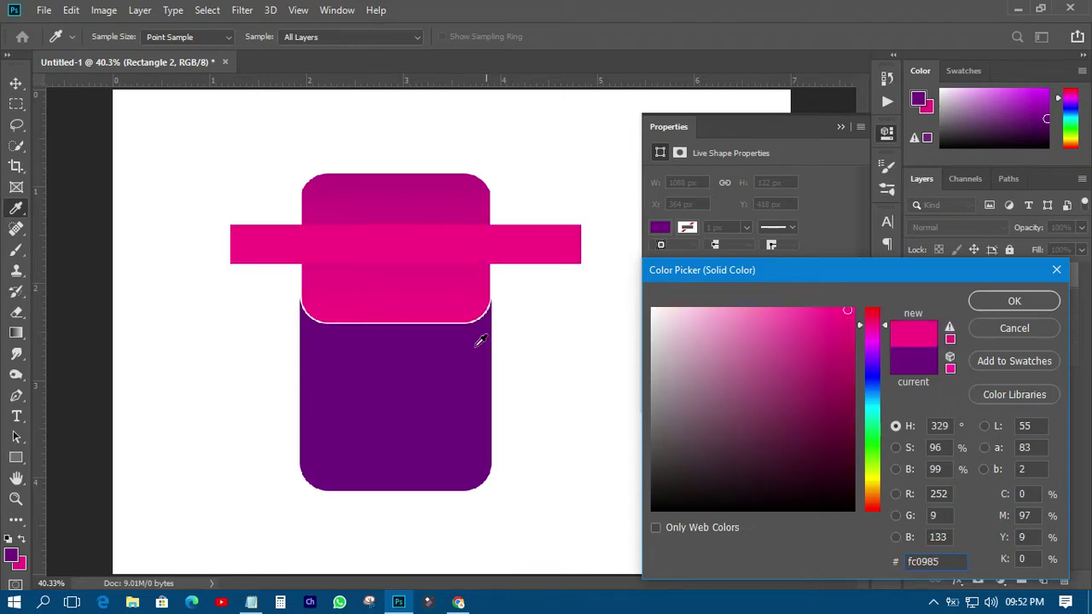
pyautogui.click(983, 300)
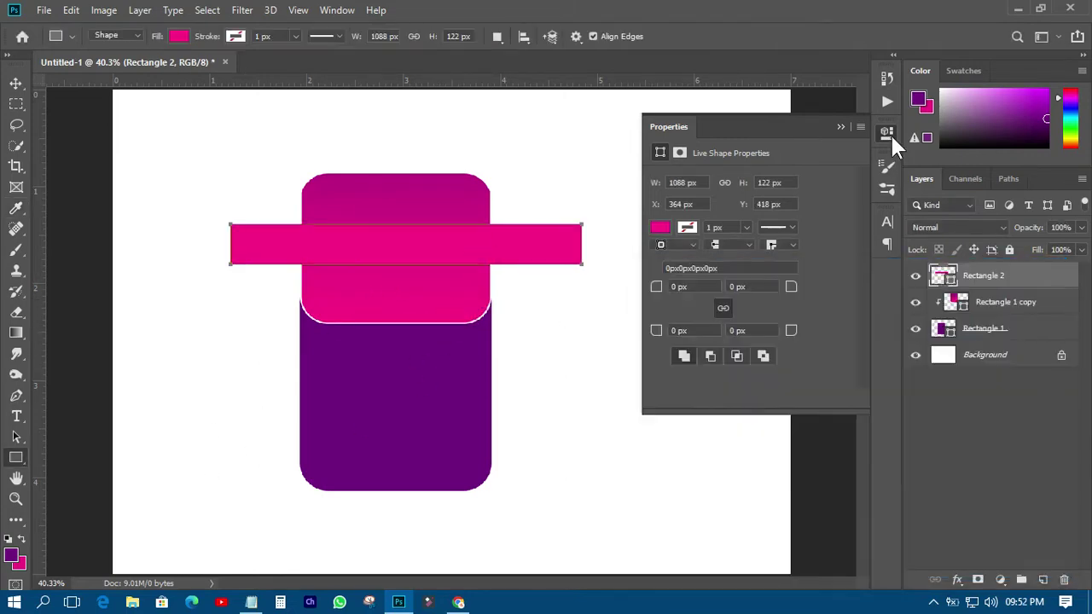
# - Move the pink bar up across the card's top edge
pyautogui.click(888, 133)
pyautogui.click(15, 83)
pyautogui.click(67, 158)
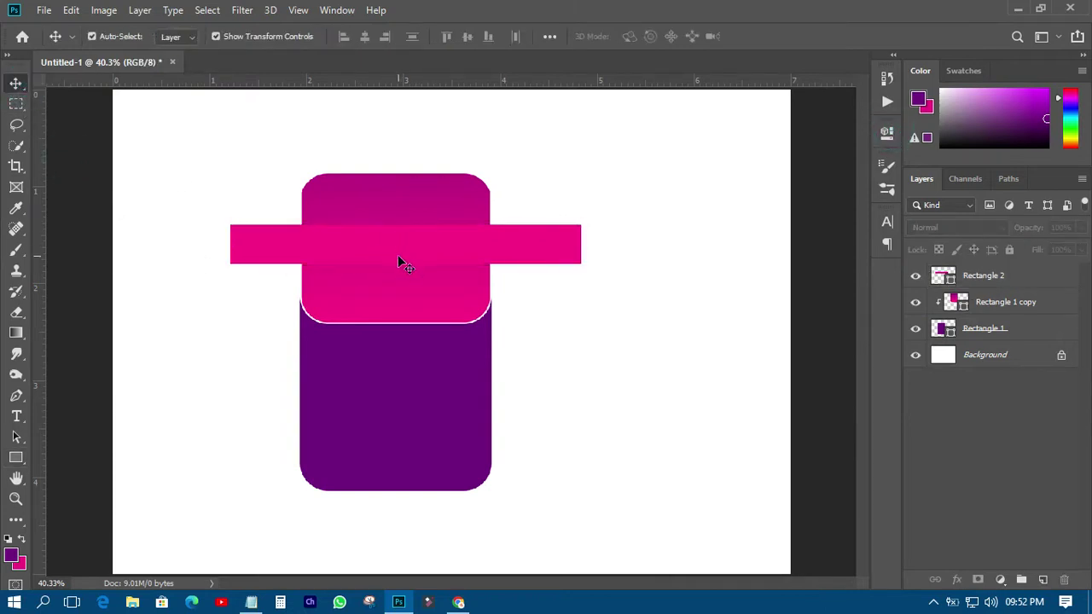
pyautogui.moveTo(414, 244); pyautogui.dragTo(414, 203)
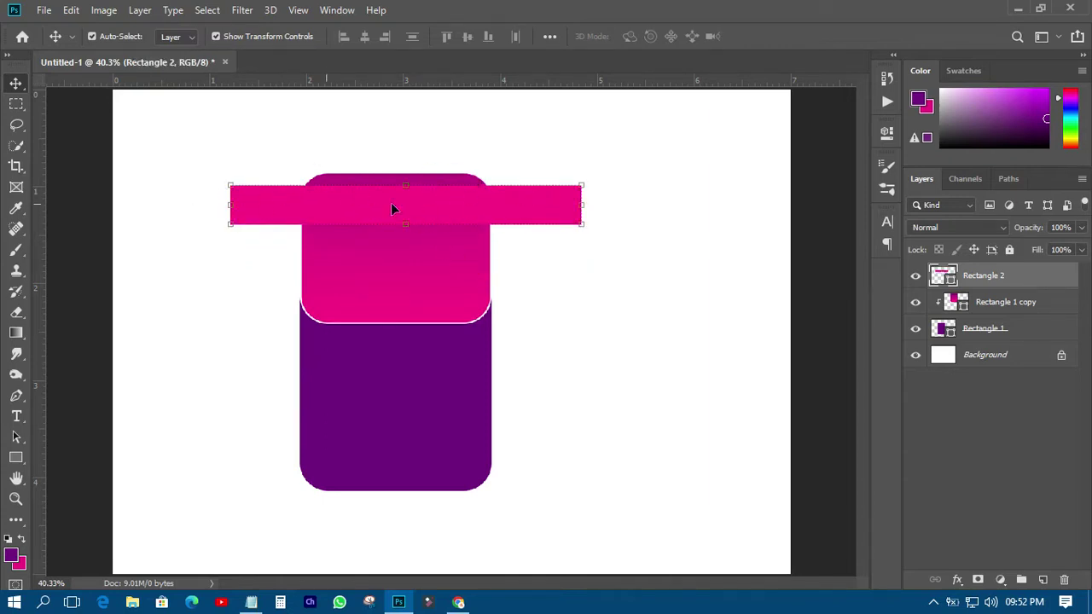
# - Add a Drop Shadow to the pink bar with 44% opacity, 19 px distance and 111 px size
pyautogui.click(959, 580)
pyautogui.click(963, 578)
pyautogui.moveTo(657, 132); pyautogui.dragTo(821, 139)
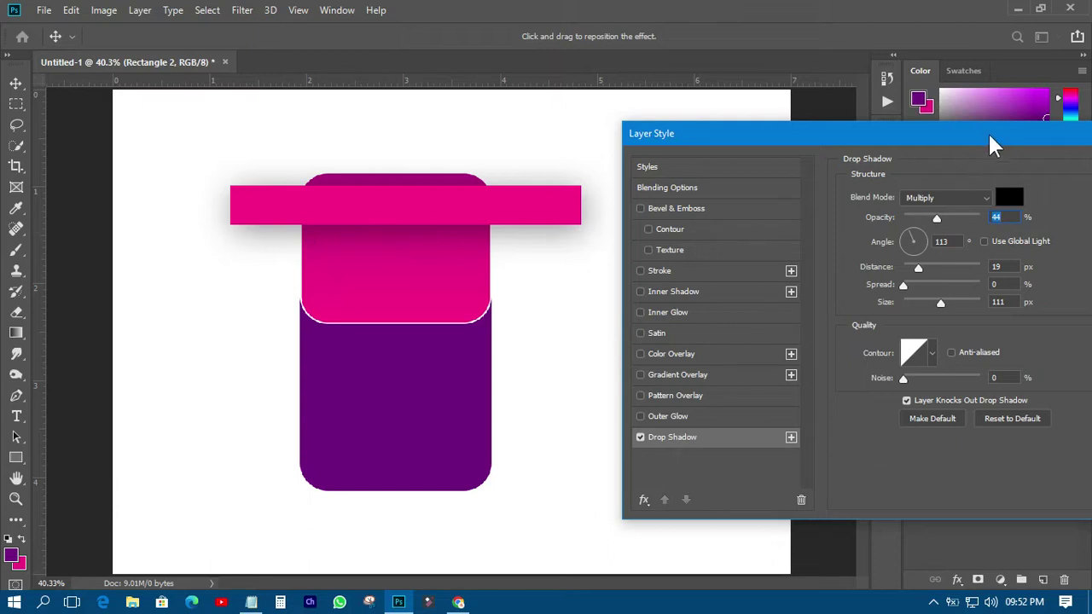
pyautogui.moveTo(988, 134); pyautogui.dragTo(677, 152)
pyautogui.click(859, 186)
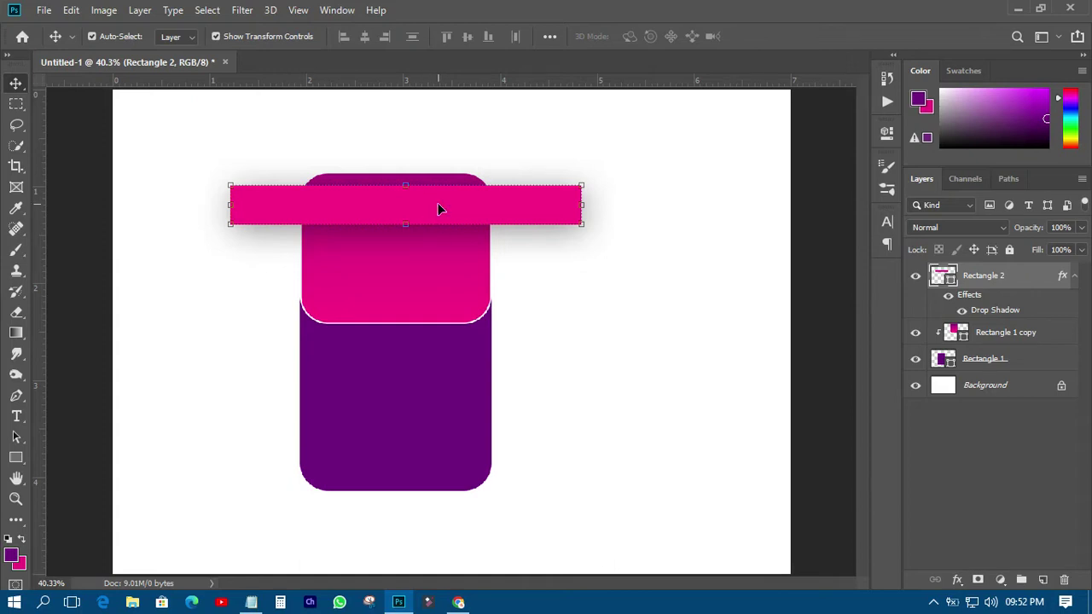
# - Duplicate the pink bar three times into overlapping stripes stacked below the original
pyautogui.moveTo(433, 220); pyautogui.dragTo(433, 266)
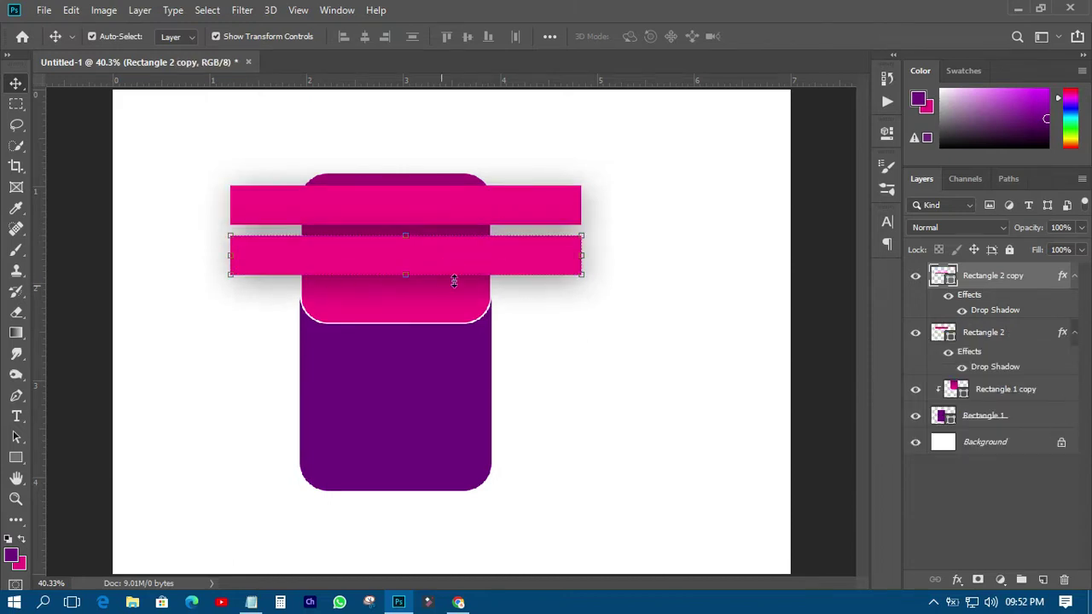
pyautogui.moveTo(994, 286); pyautogui.dragTo(989, 366)
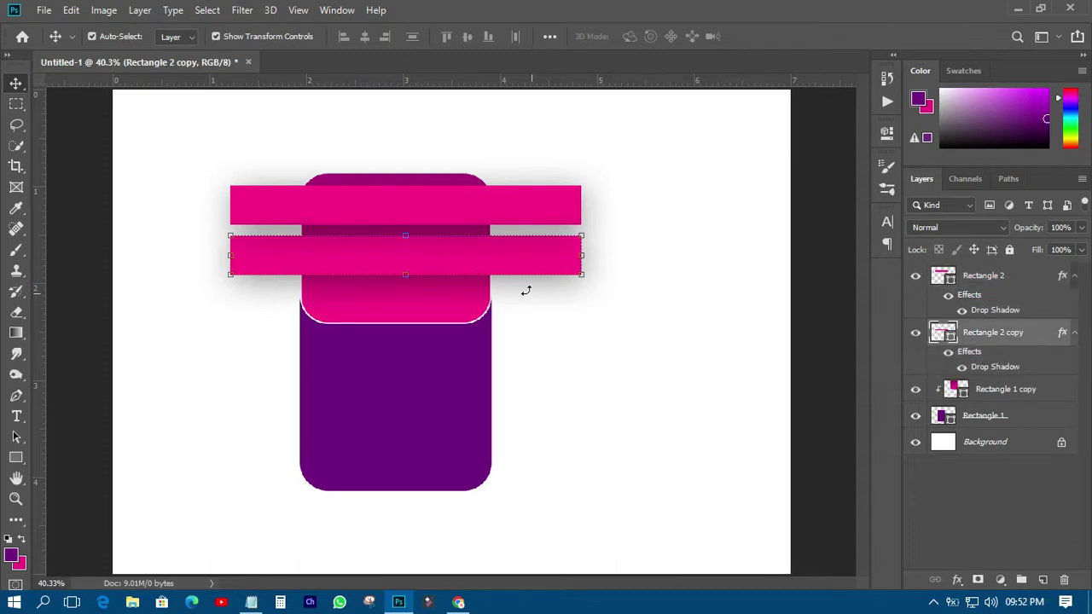
pyautogui.moveTo(478, 261); pyautogui.dragTo(478, 243)
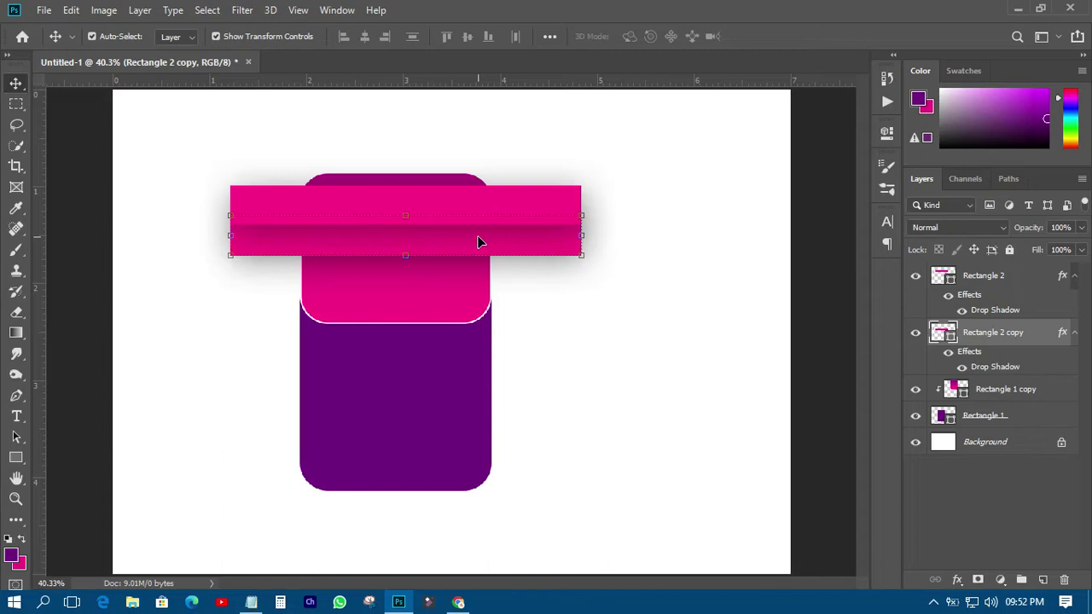
pyautogui.moveTo(436, 244); pyautogui.dragTo(437, 269)
pyautogui.moveTo(987, 337); pyautogui.dragTo(979, 418)
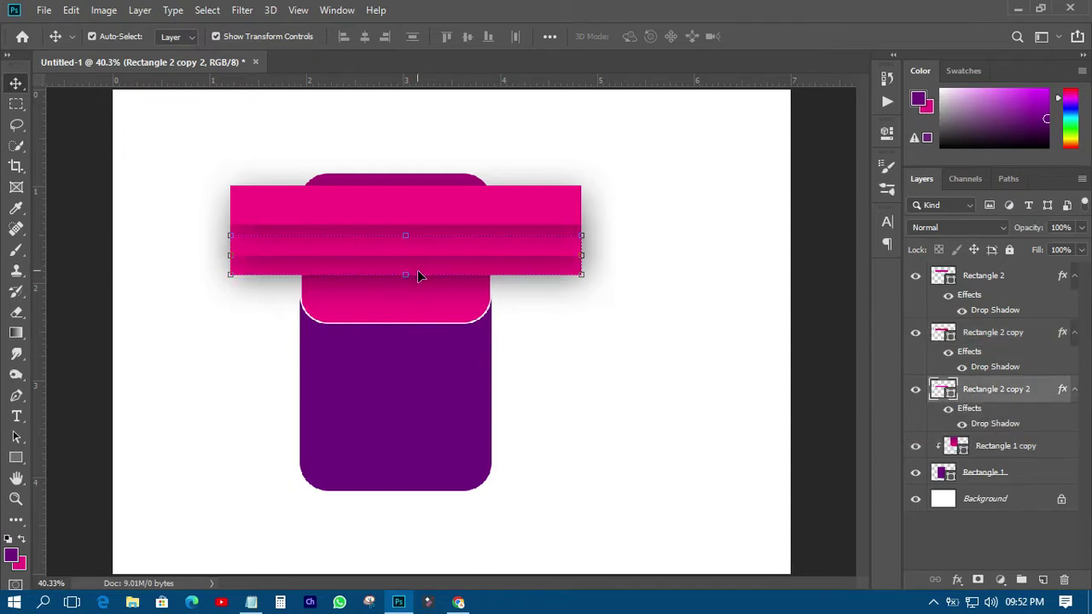
pyautogui.moveTo(418, 271); pyautogui.dragTo(418, 281)
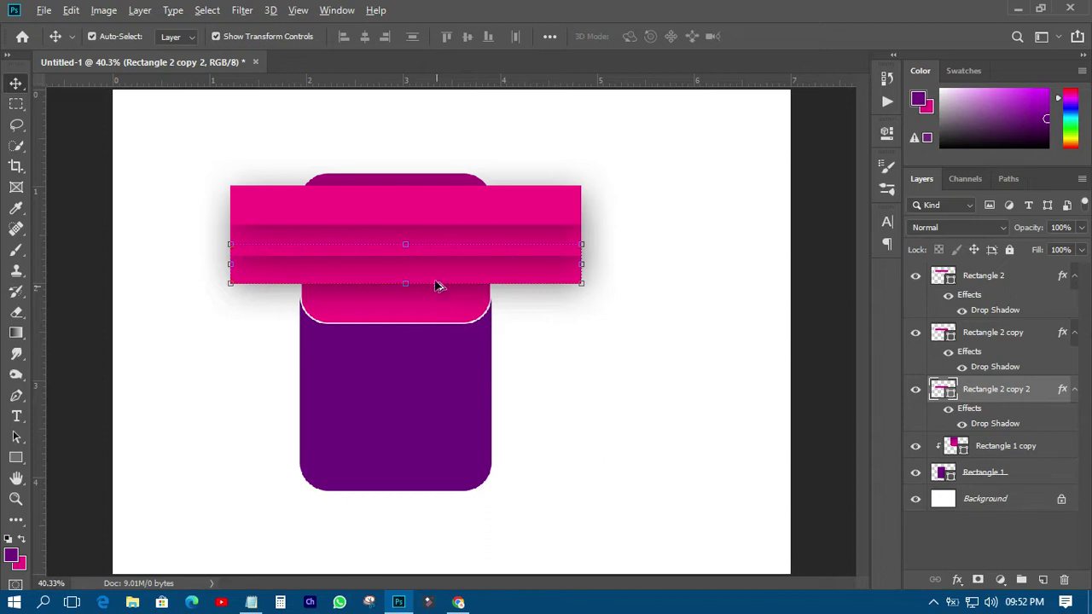
pyautogui.moveTo(435, 277); pyautogui.dragTo(430, 297)
pyautogui.moveTo(1005, 408); pyautogui.dragTo(1055, 461)
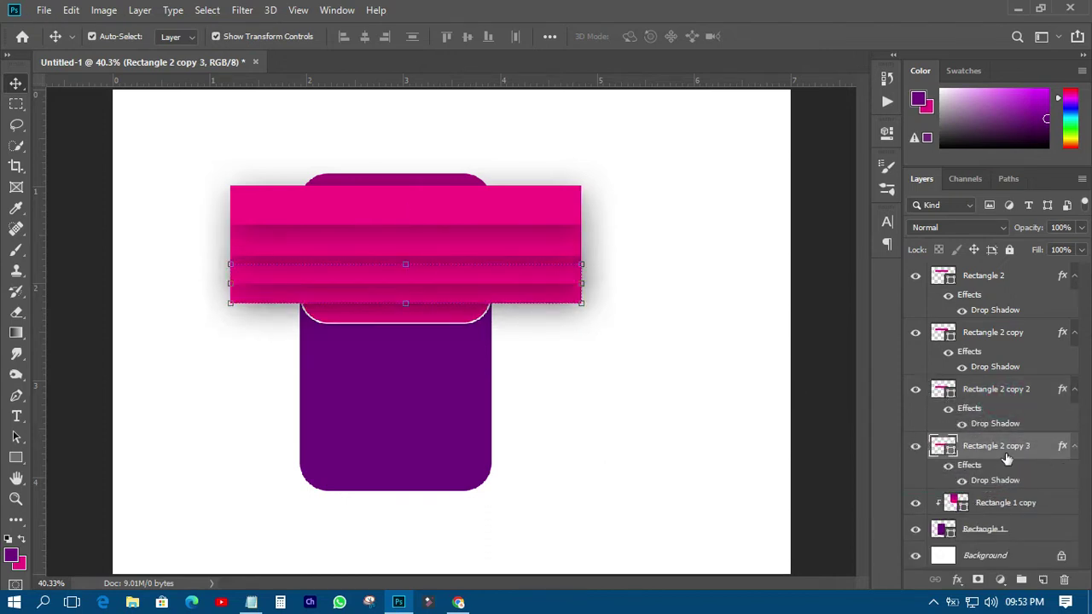
pyautogui.moveTo(461, 300); pyautogui.dragTo(462, 319)
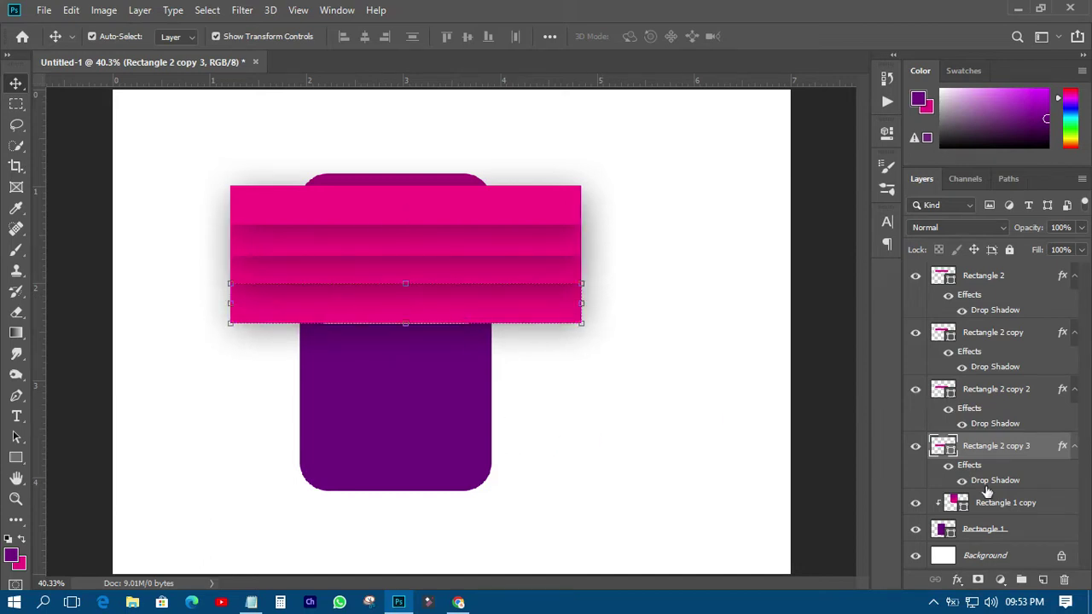
# - Collapse the four stripes' effects lists and select all four stripe layers
pyautogui.click(1075, 446)
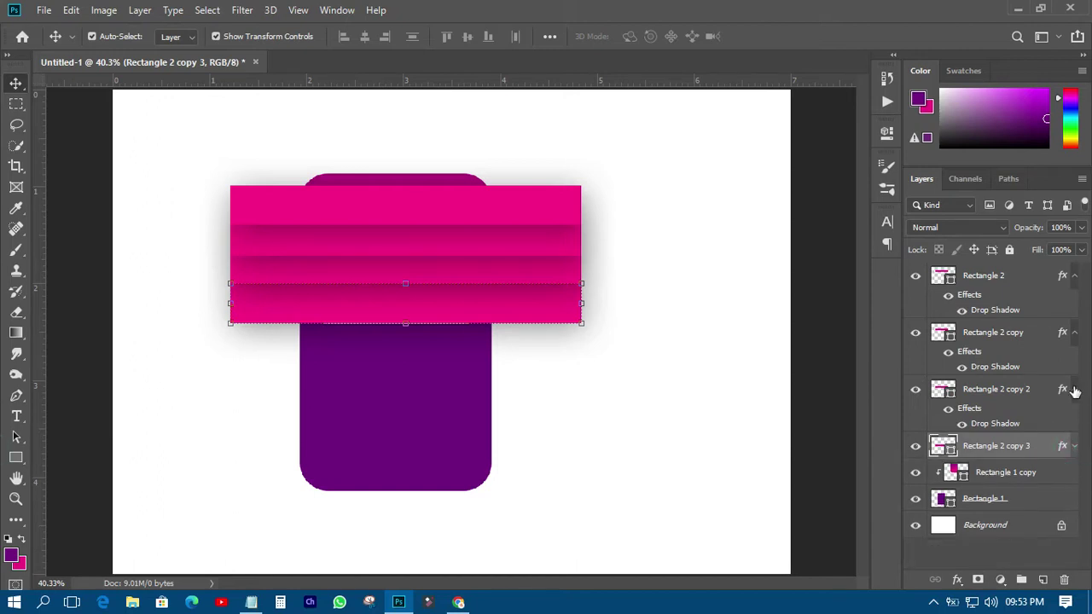
pyautogui.click(1075, 390)
pyautogui.click(1073, 332)
pyautogui.click(1075, 276)
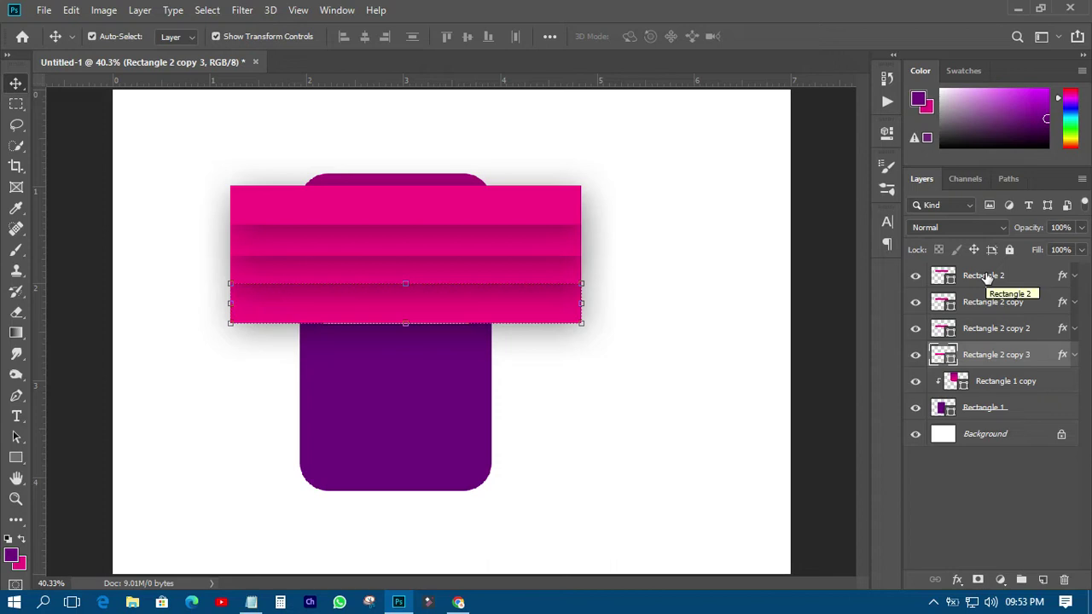
pyautogui.keyDown('shift'); pyautogui.click(988, 277); pyautogui.keyUp('shift')
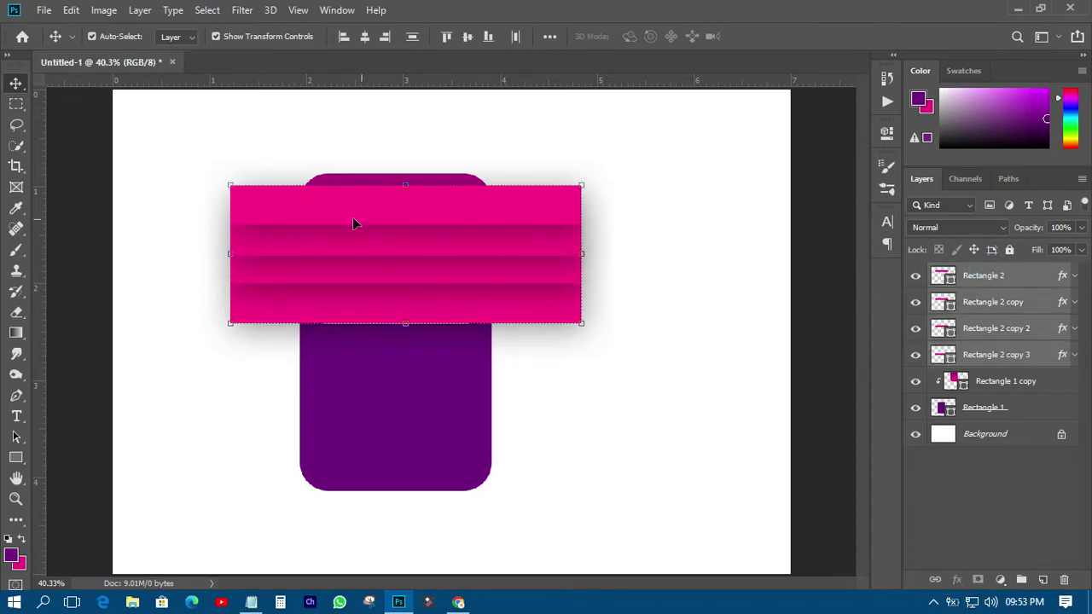
# - Rotate the four stripes to about -32.91°, reposition them, and clip them to the card's gradient top
pyautogui.moveTo(593, 331); pyautogui.dragTo(586, 221)
pyautogui.moveTo(420, 241)
pyautogui.mouseDown()
pyautogui.moveTo(394, 220)
pyautogui.moveTo(407, 226)
pyautogui.mouseUp()
pyautogui.click(767, 37)
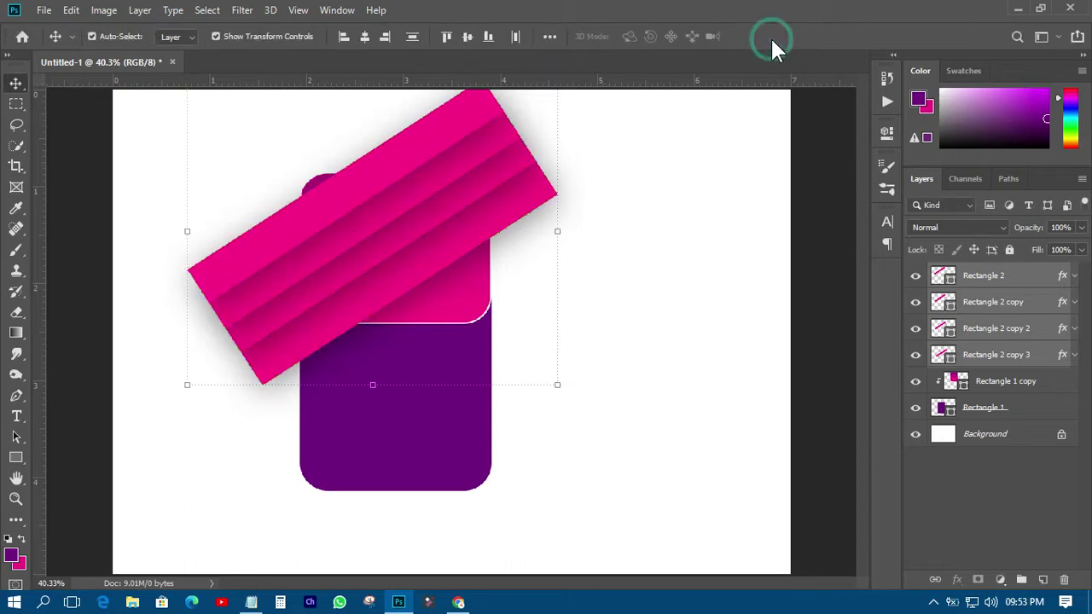
pyautogui.rightClick(1020, 276)
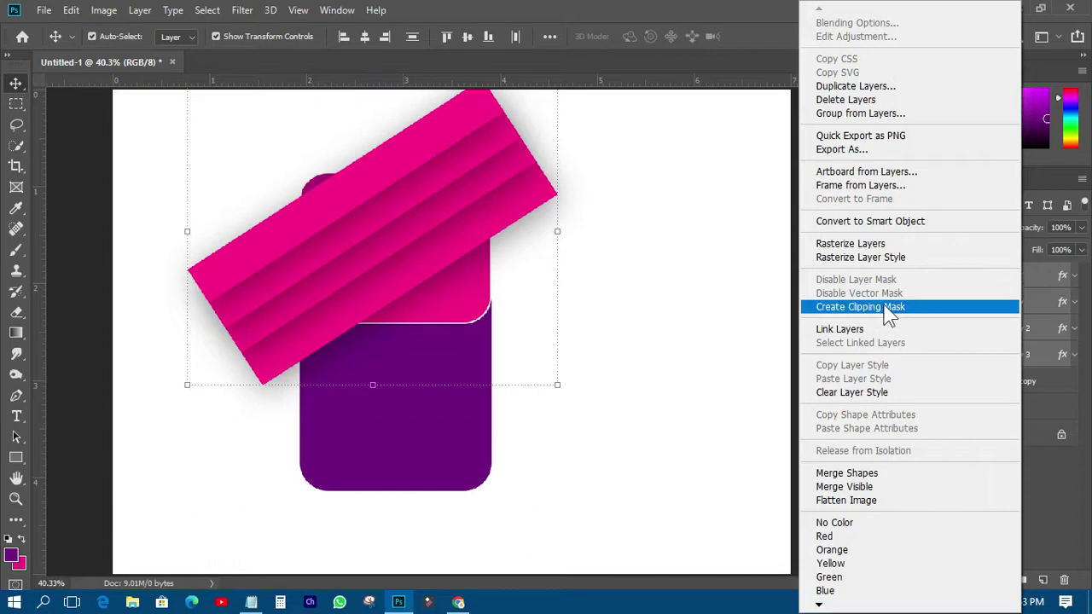
pyautogui.click(851, 306)
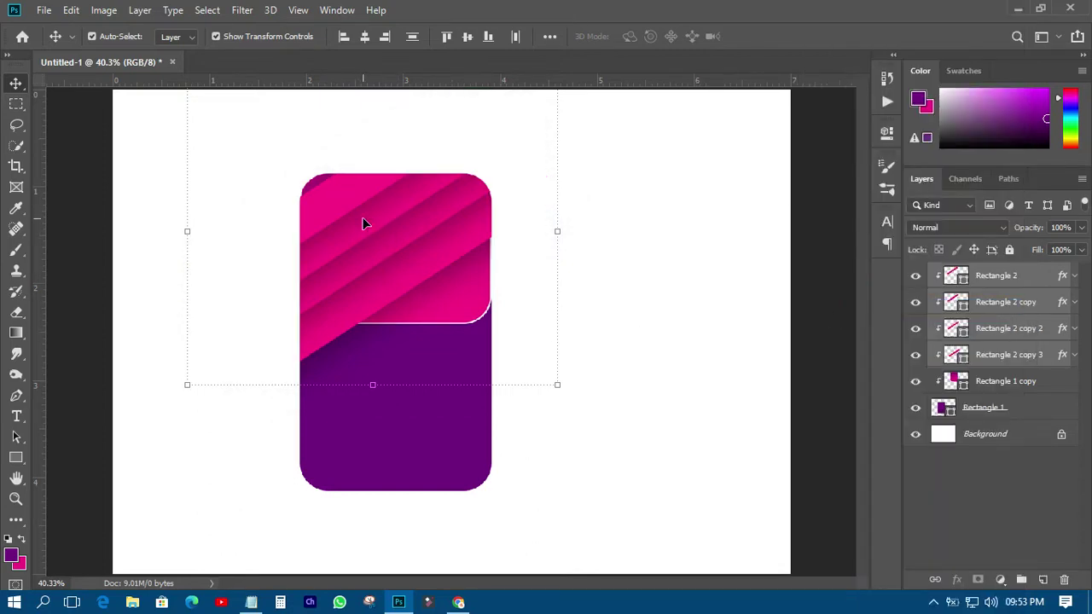
# - Nudge the diagonal stripes slightly left and up and set their layer opacity to 50%
pyautogui.keyDown('ctrl'); pyautogui.click(387, 246); pyautogui.keyUp('ctrl')
pyautogui.moveTo(387, 244); pyautogui.dragTo(383, 234)
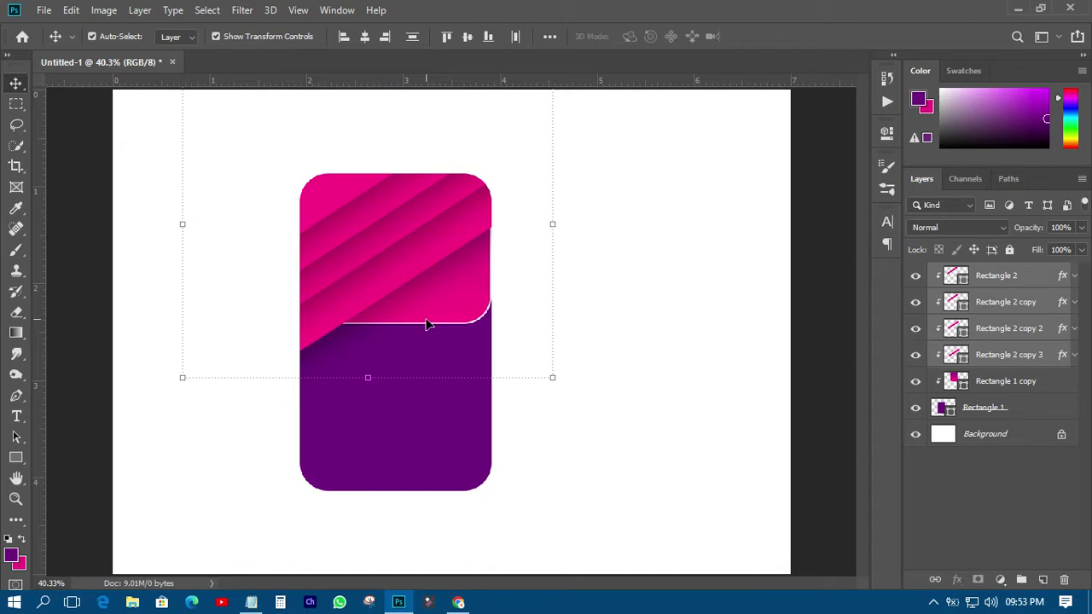
pyautogui.click(1081, 249)
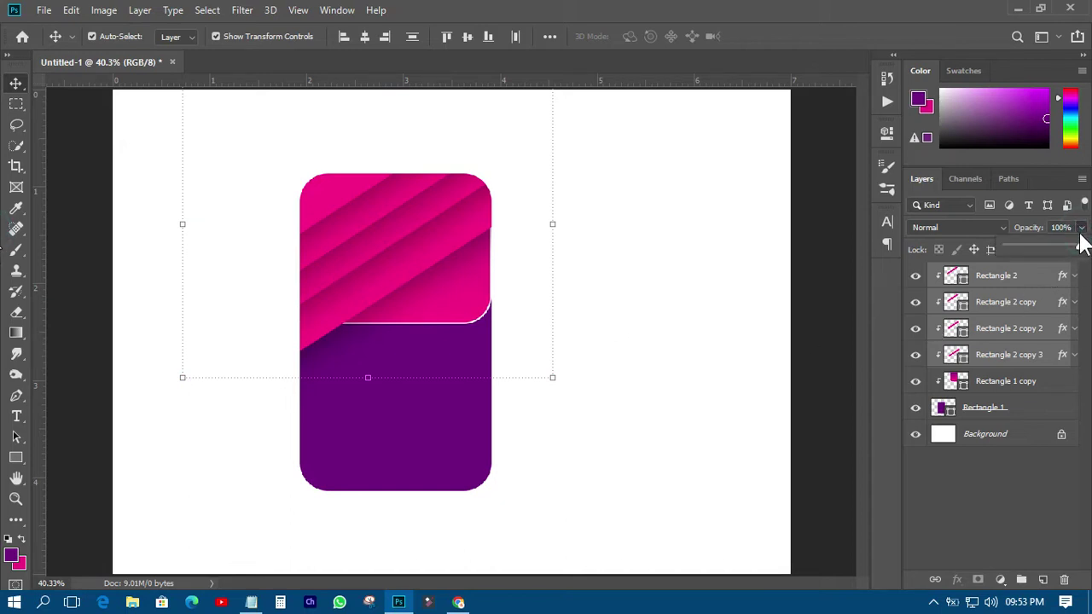
pyautogui.moveTo(1079, 245); pyautogui.dragTo(1028, 248)
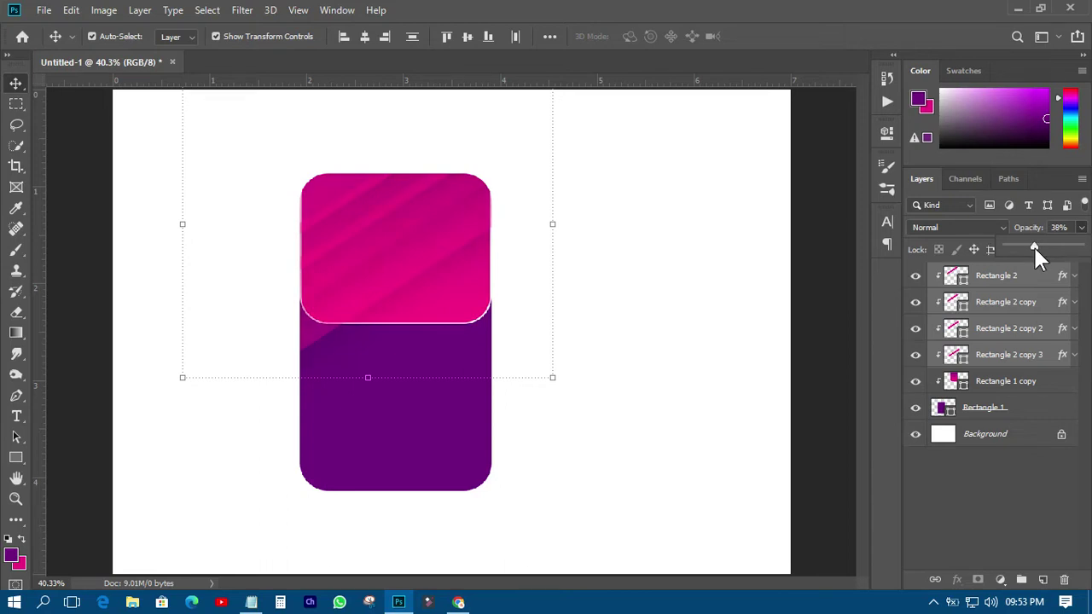
pyautogui.moveTo(1035, 243); pyautogui.dragTo(1040, 247)
pyautogui.click(1060, 227)
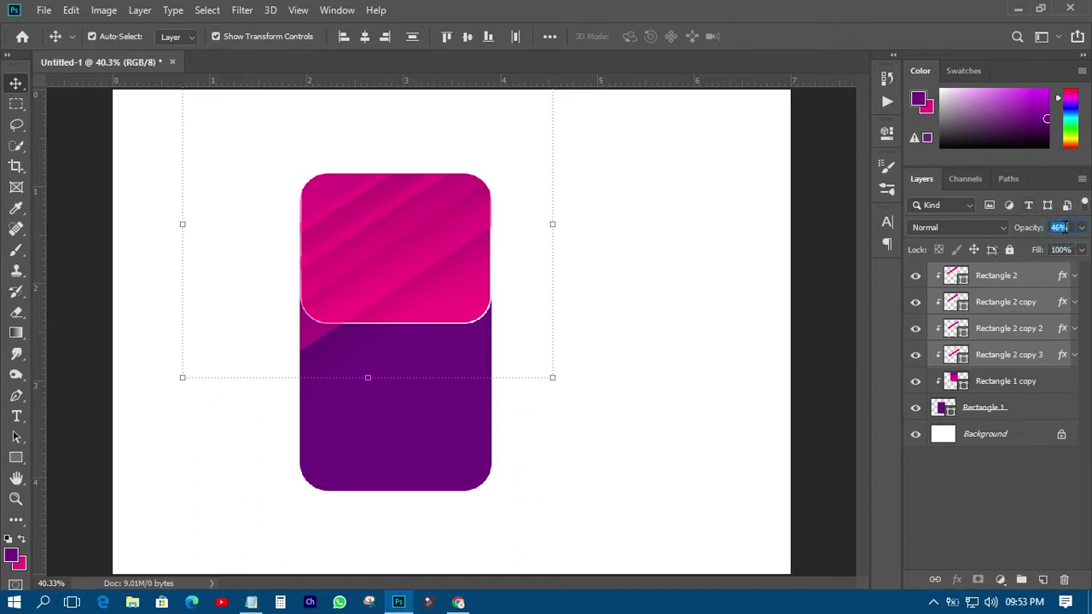
pyautogui.write('50')
pyautogui.click(987, 386)
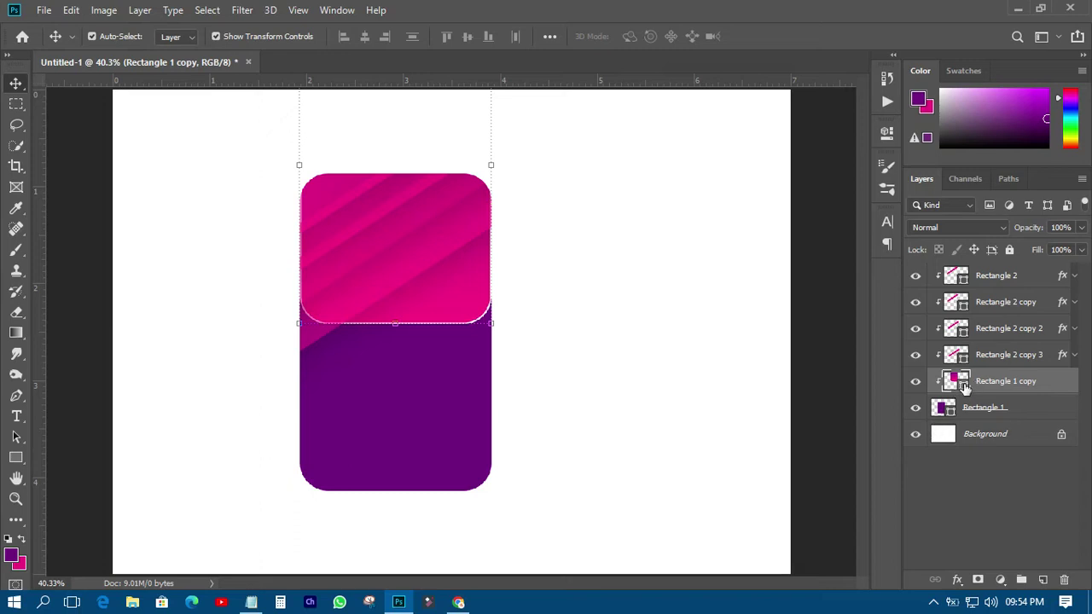
# - Keep the purple gradient stop at the far right and set the top section's gradient angle to 10°
pyautogui.click(15, 457)
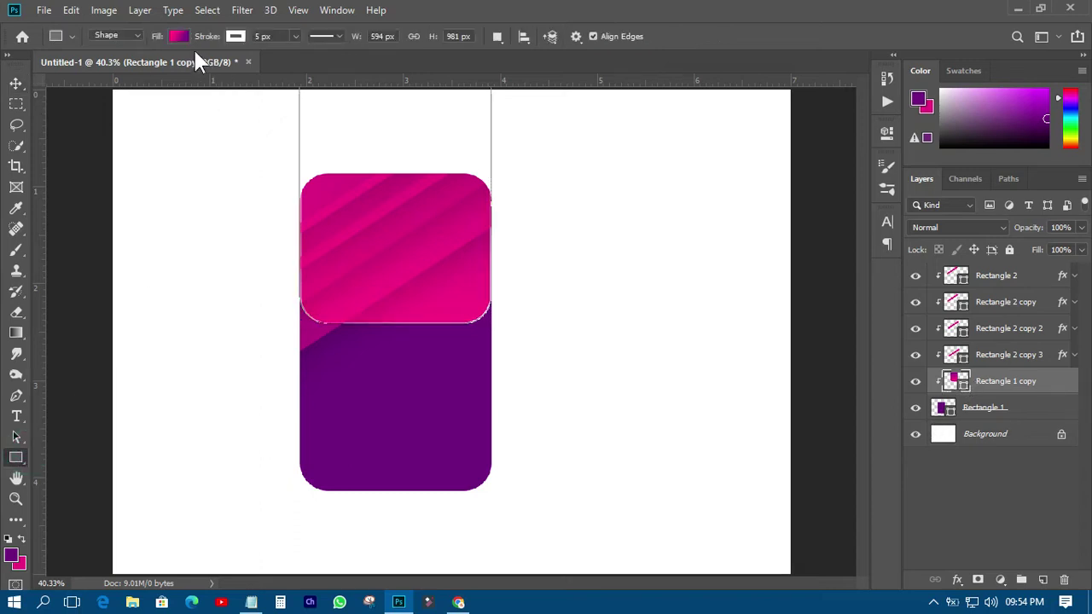
pyautogui.click(179, 36)
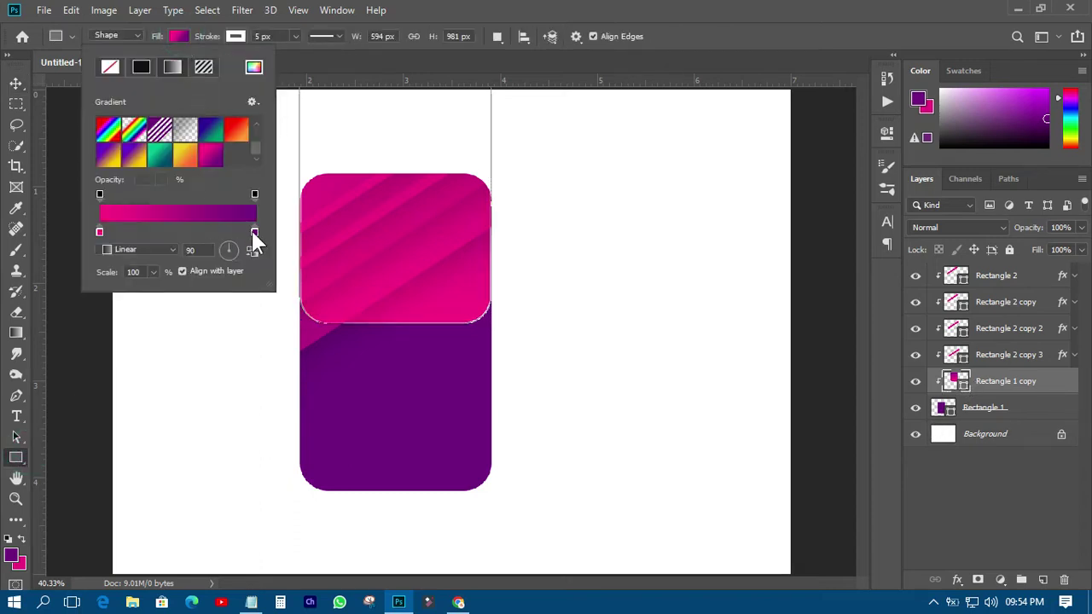
pyautogui.moveTo(254, 231); pyautogui.dragTo(236, 231)
pyautogui.click(233, 256)
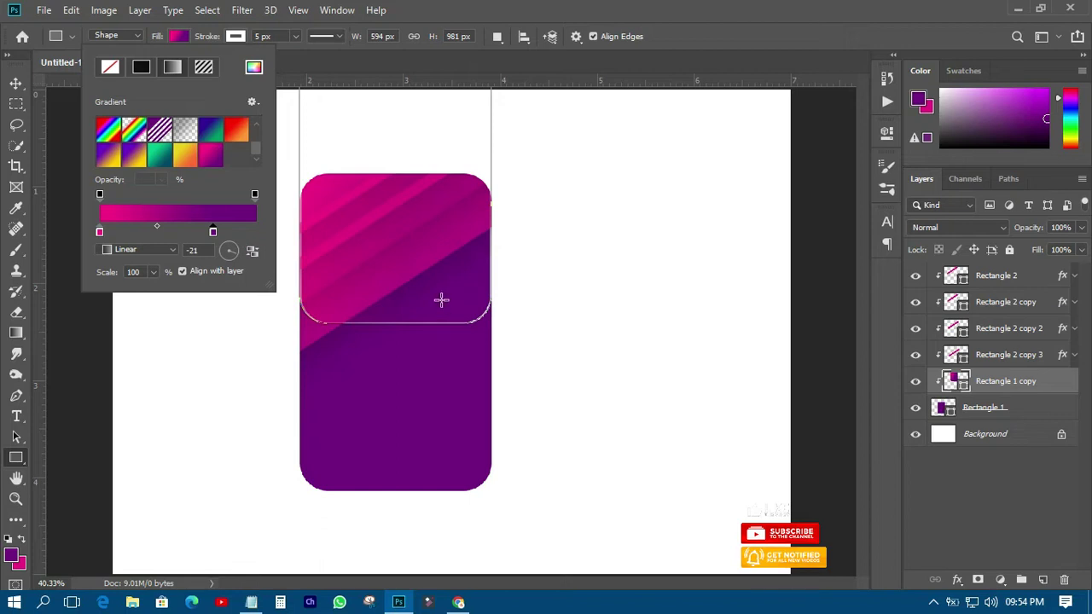
pyautogui.moveTo(210, 231); pyautogui.dragTo(257, 230)
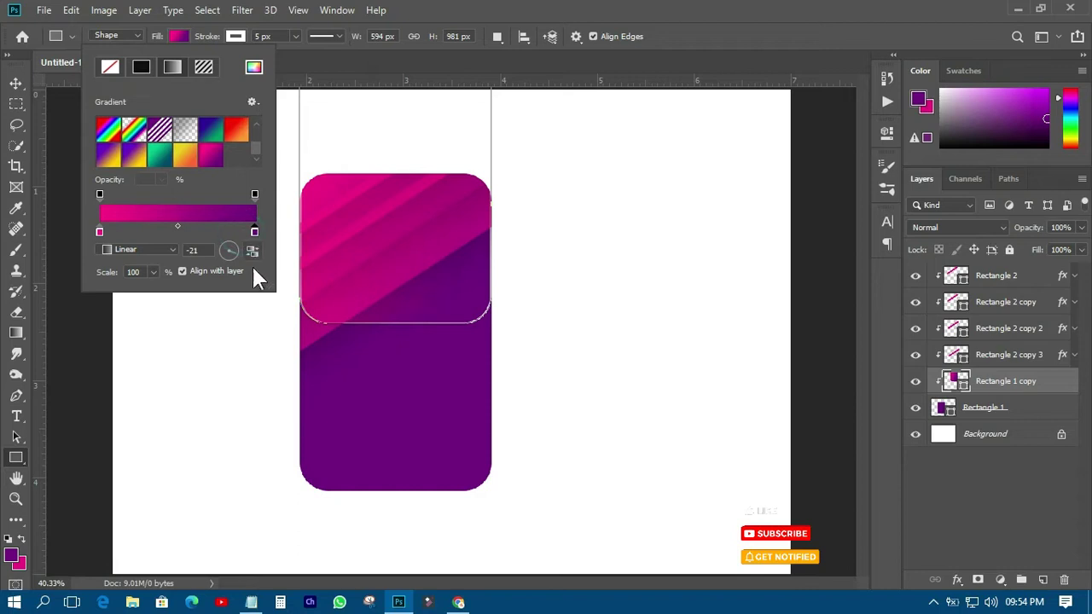
pyautogui.click(235, 247)
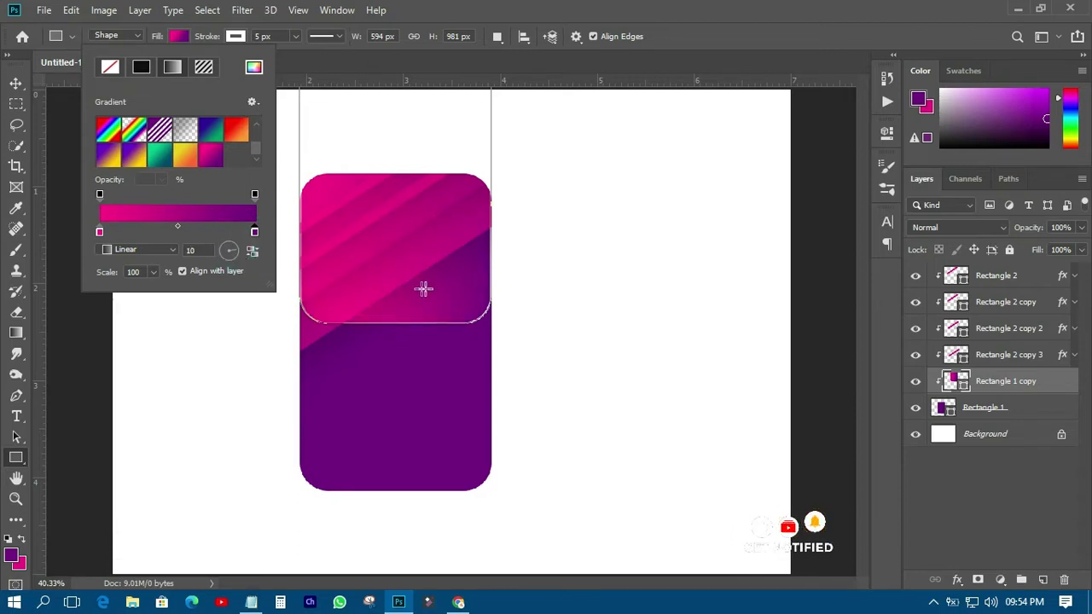
pyautogui.click(16, 83)
pyautogui.click(88, 214)
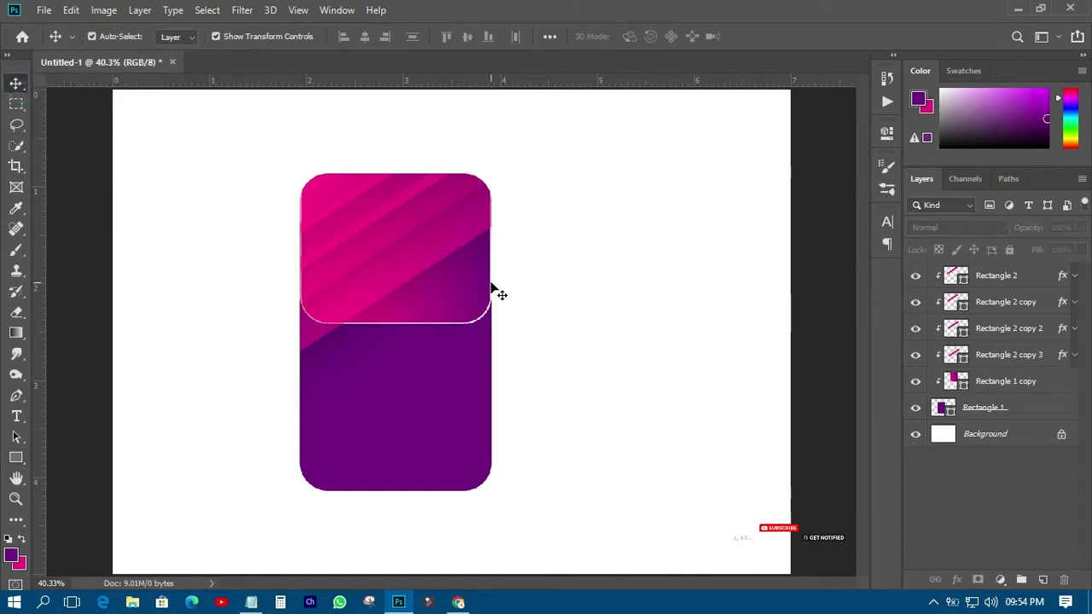
# - Drag the diagonal stripes to new positions across the pink top panel to respace them
pyautogui.scroll(-3, 493, 290)
pyautogui.scroll(4, 486, 290)
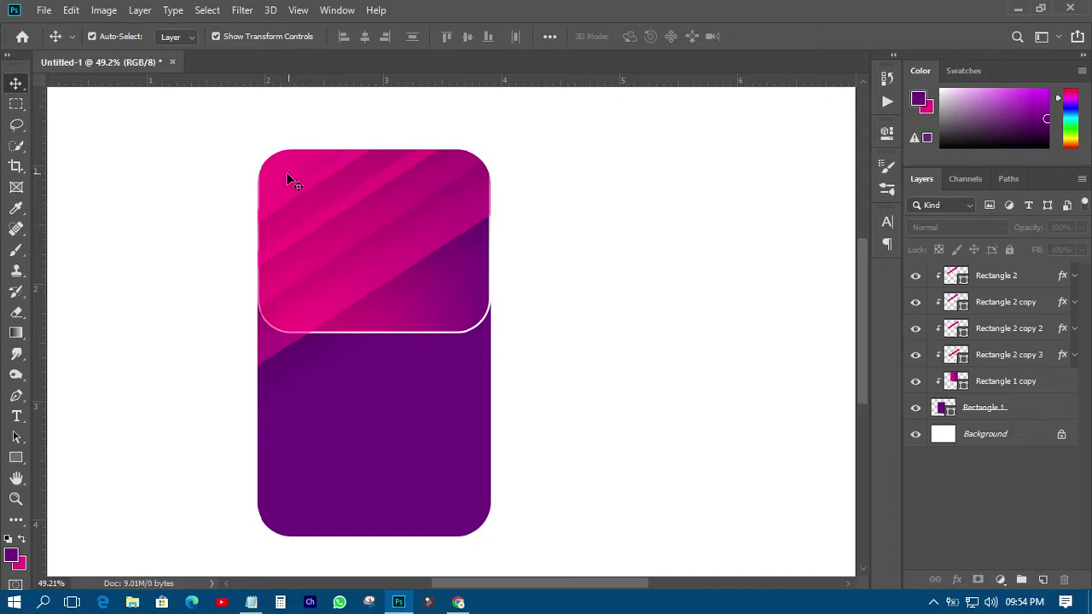
pyautogui.click(302, 167)
pyautogui.moveTo(313, 178); pyautogui.dragTo(355, 222)
pyautogui.click(348, 222)
pyautogui.moveTo(371, 261)
pyautogui.mouseDown()
pyautogui.moveTo(353, 210)
pyautogui.moveTo(389, 265)
pyautogui.mouseUp()
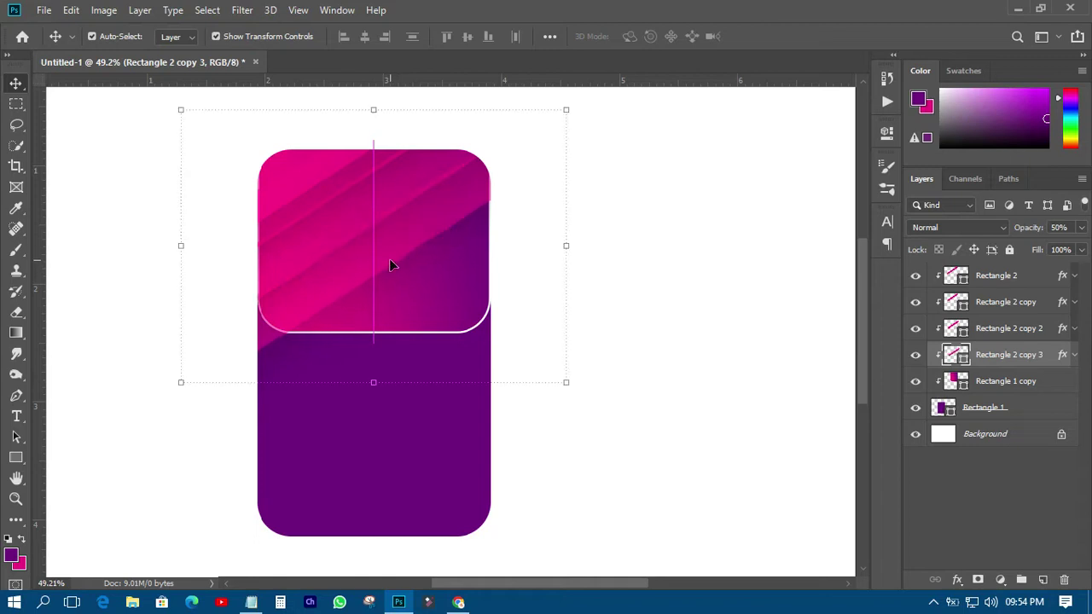
pyautogui.click(134, 226)
pyautogui.moveTo(325, 190); pyautogui.dragTo(337, 206)
pyautogui.moveTo(371, 256); pyautogui.dragTo(372, 249)
# - Select a single stripe layer and Alt-drag it to make one more stripe
pyautogui.scroll(-2, 418, 284)
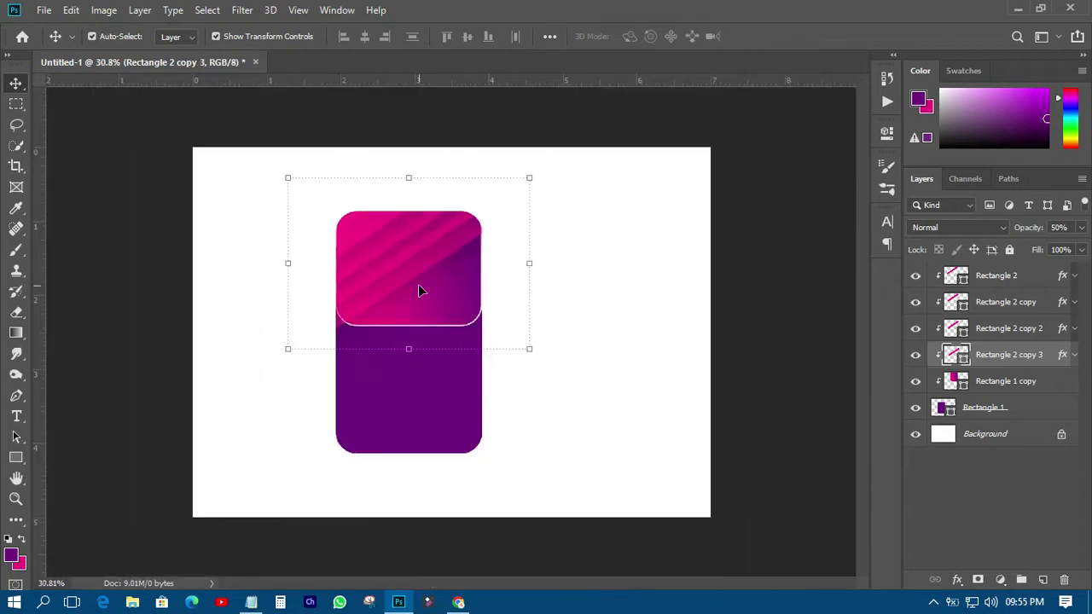
pyautogui.scroll(2, 418, 290)
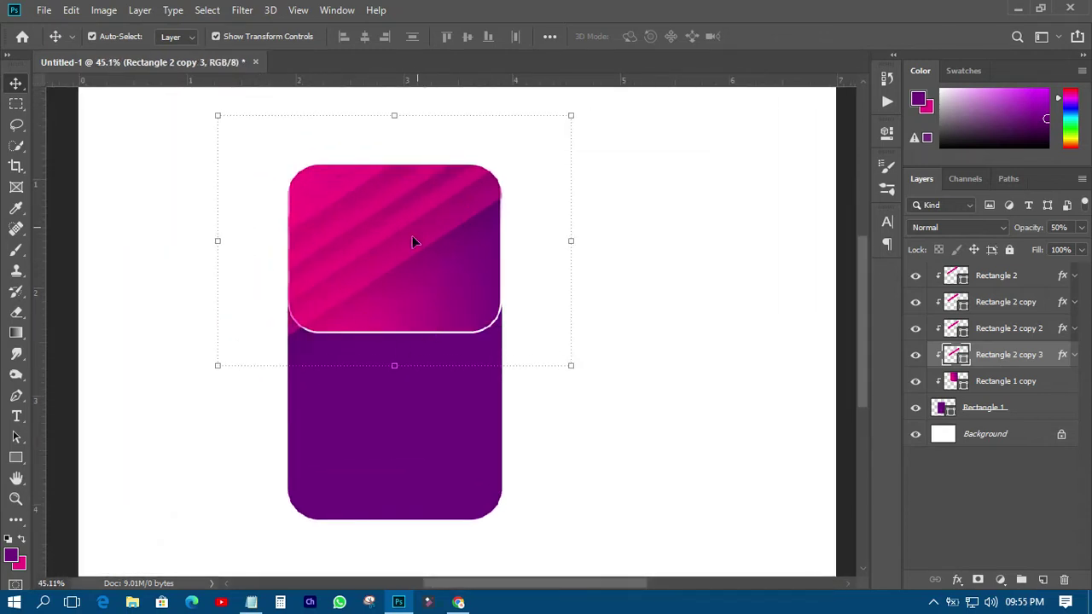
pyautogui.keyDown('shift'); pyautogui.click(996, 285); pyautogui.keyUp('shift')
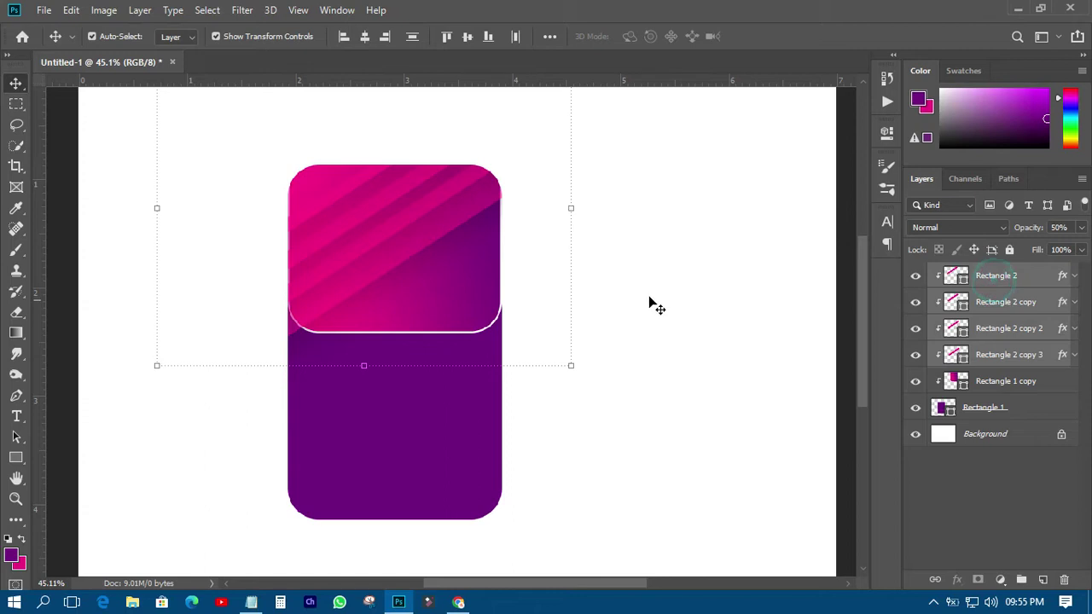
pyautogui.click(975, 276)
pyautogui.keyDown('alt'); pyautogui.click(456, 211); pyautogui.keyUp('alt')
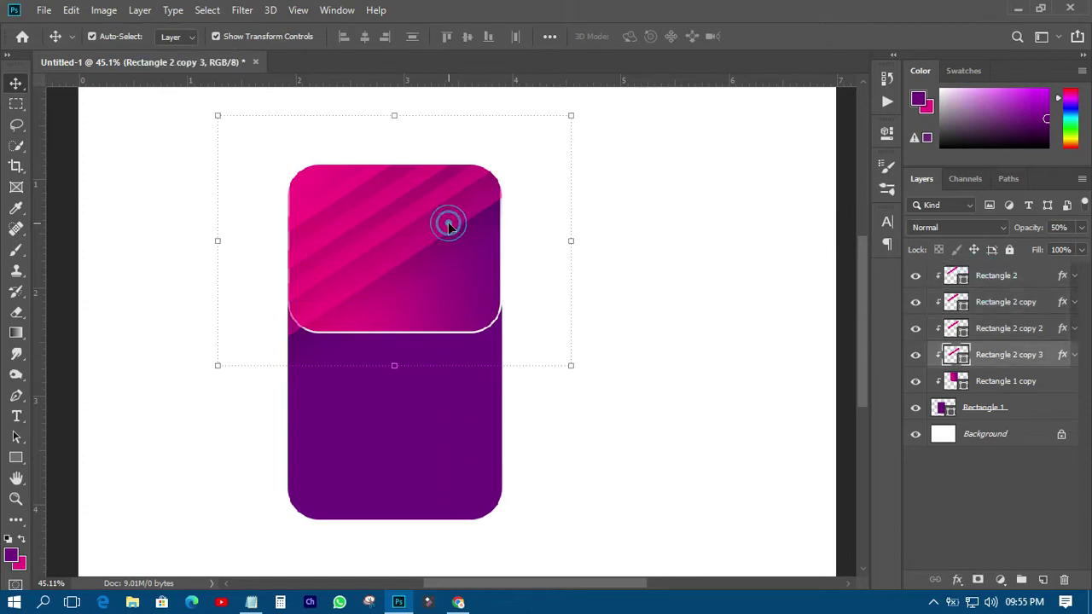
# - Clip the new stripe into the pink panel and place it between the other stripes
pyautogui.moveTo(457, 232); pyautogui.dragTo(450, 228)
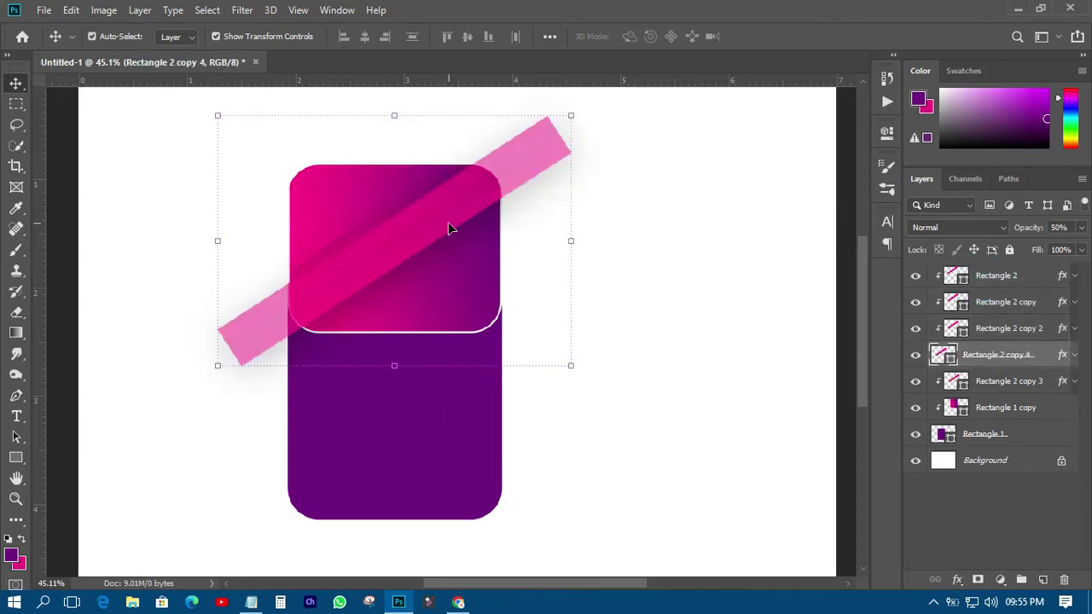
pyautogui.rightClick(1014, 357)
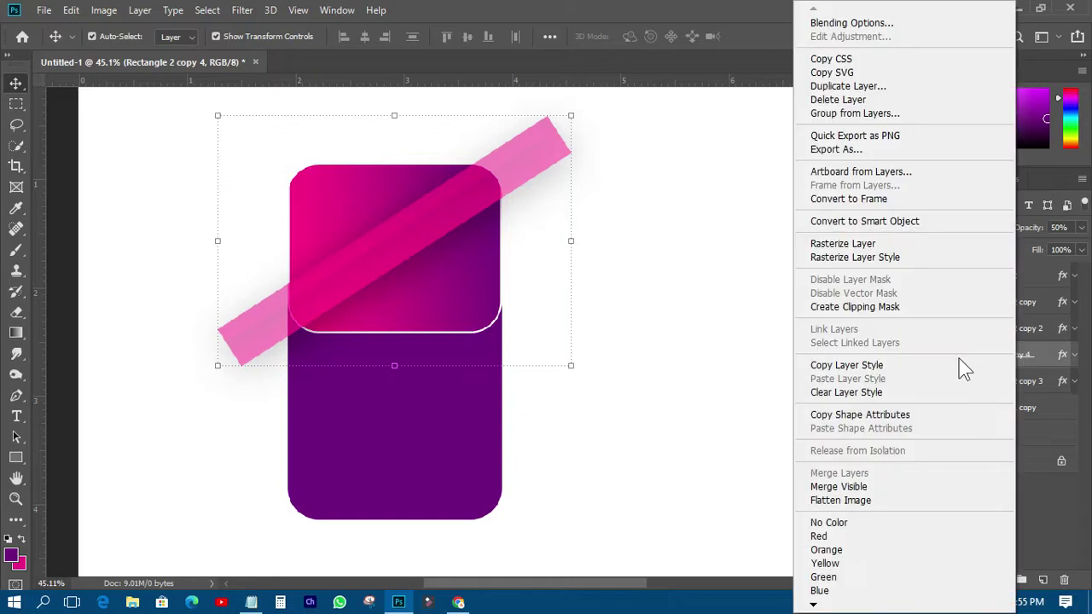
pyautogui.click(862, 307)
pyautogui.hotkey('ctrl', 't')
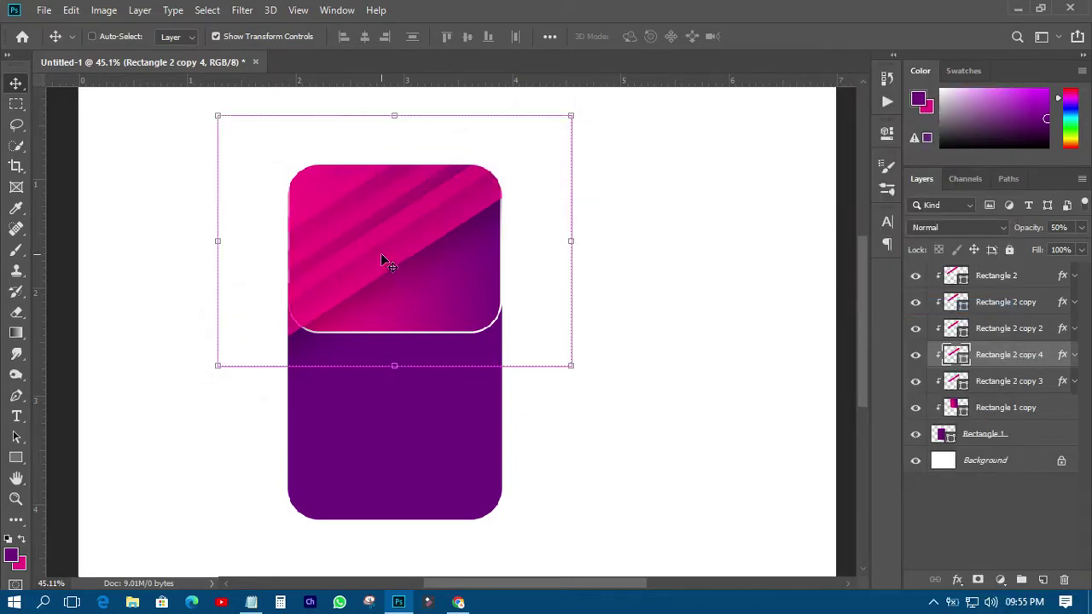
pyautogui.moveTo(393, 241)
pyautogui.mouseDown()
pyautogui.moveTo(410, 264)
pyautogui.moveTo(411, 252)
pyautogui.mouseUp()
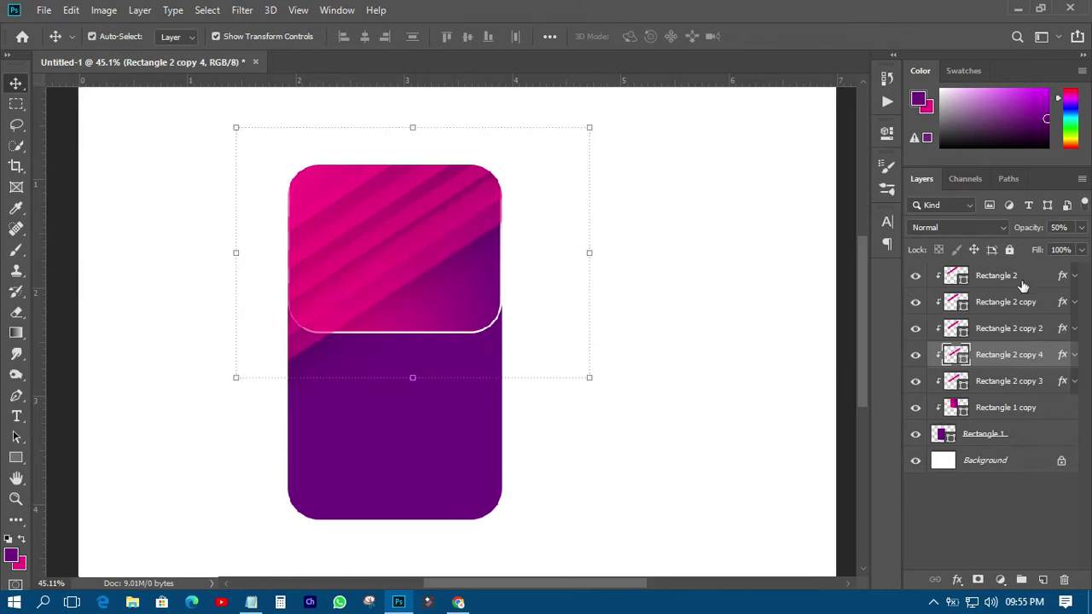
# - Lower the opacity of all five stripe layers to 33% and review the card
pyautogui.keyDown('ctrl'); pyautogui.click(998, 276); pyautogui.keyUp('ctrl')
pyautogui.keyDown('shift'); pyautogui.click(994, 385); pyautogui.keyUp('shift')
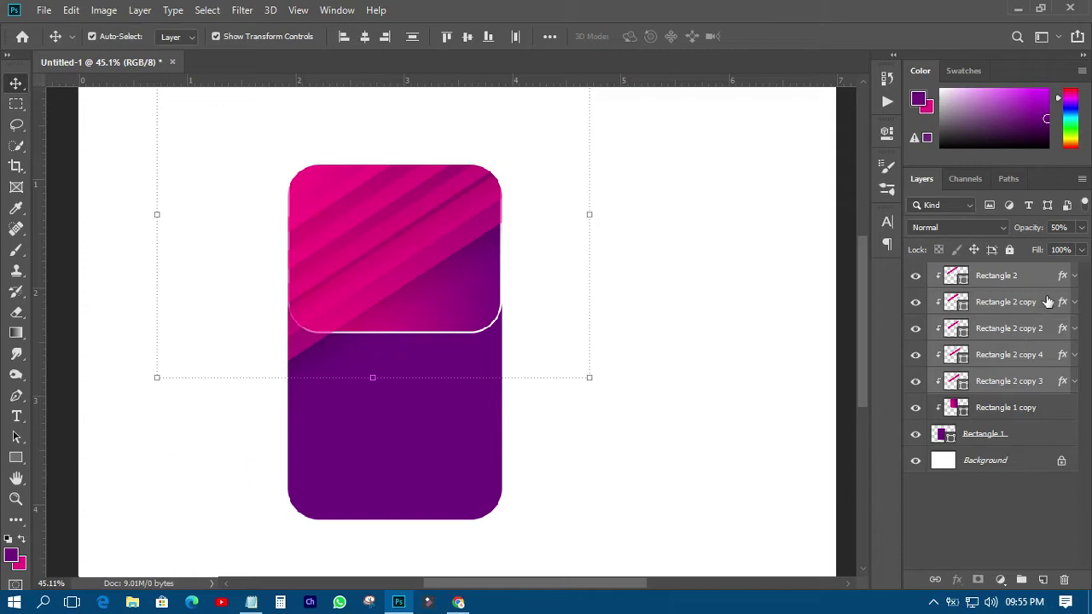
pyautogui.click(1081, 227)
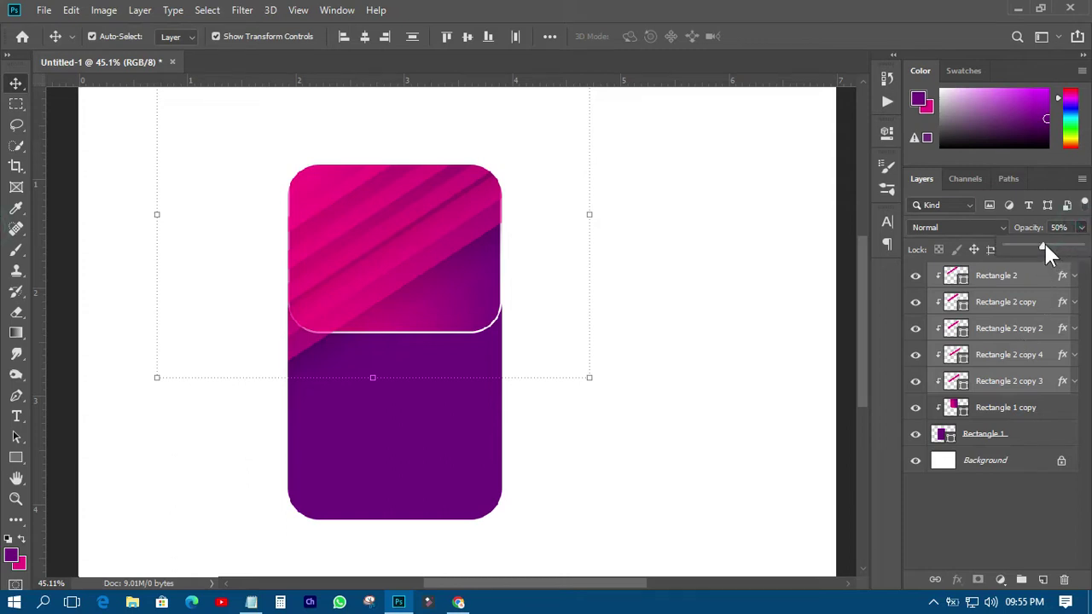
pyautogui.moveTo(1033, 244); pyautogui.dragTo(1031, 243)
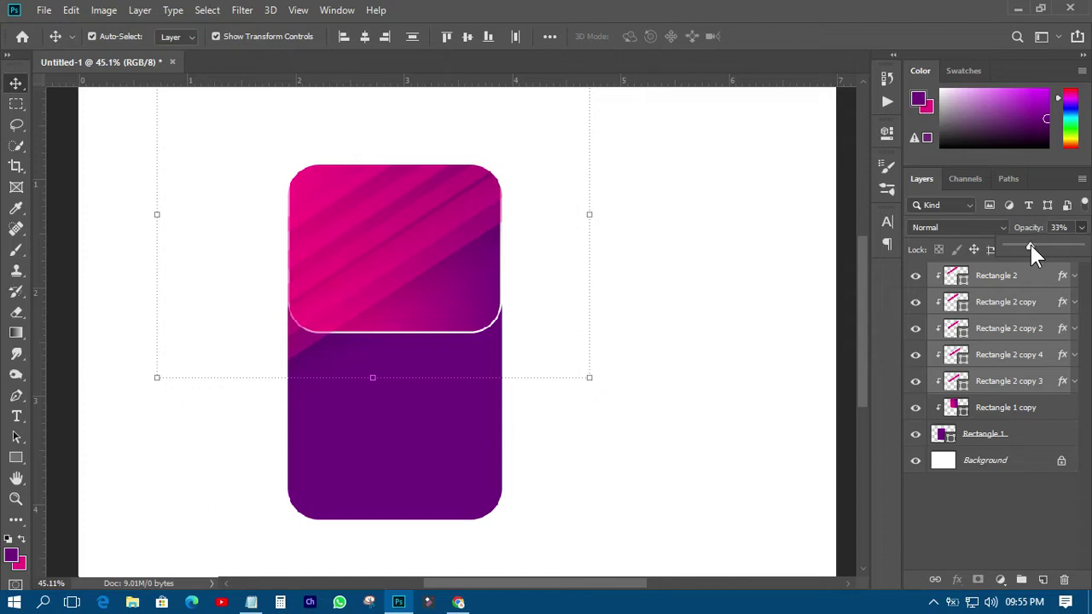
pyautogui.click(693, 320)
pyautogui.hotkey('ctrl', '-')
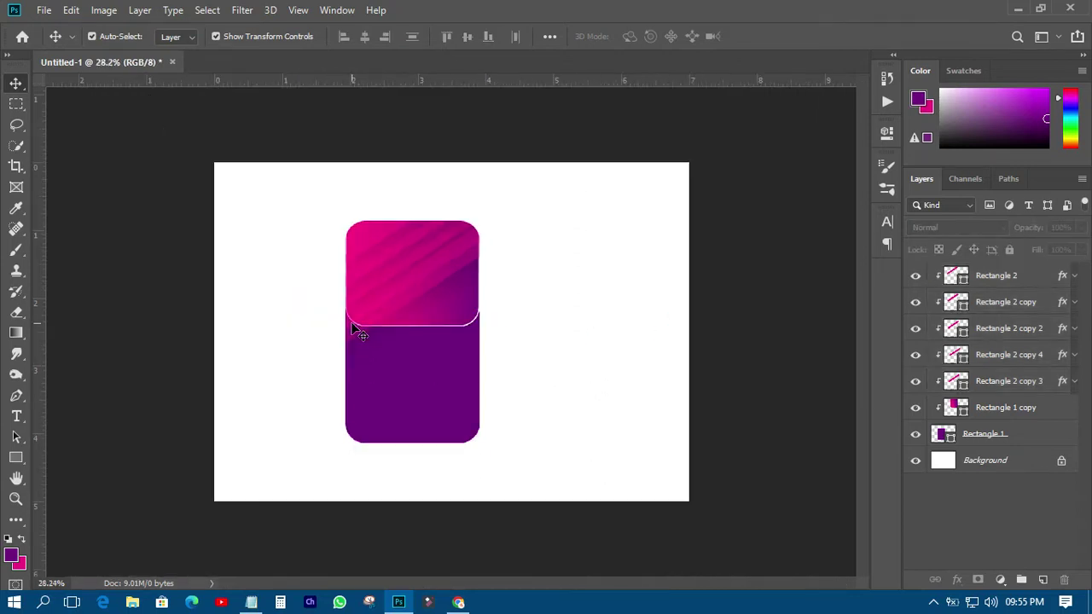
# - Draw a white rectangle near the panel top, round its corners to 46.5 px, and nudge it lower
pyautogui.hotkey('ctrl', '+')
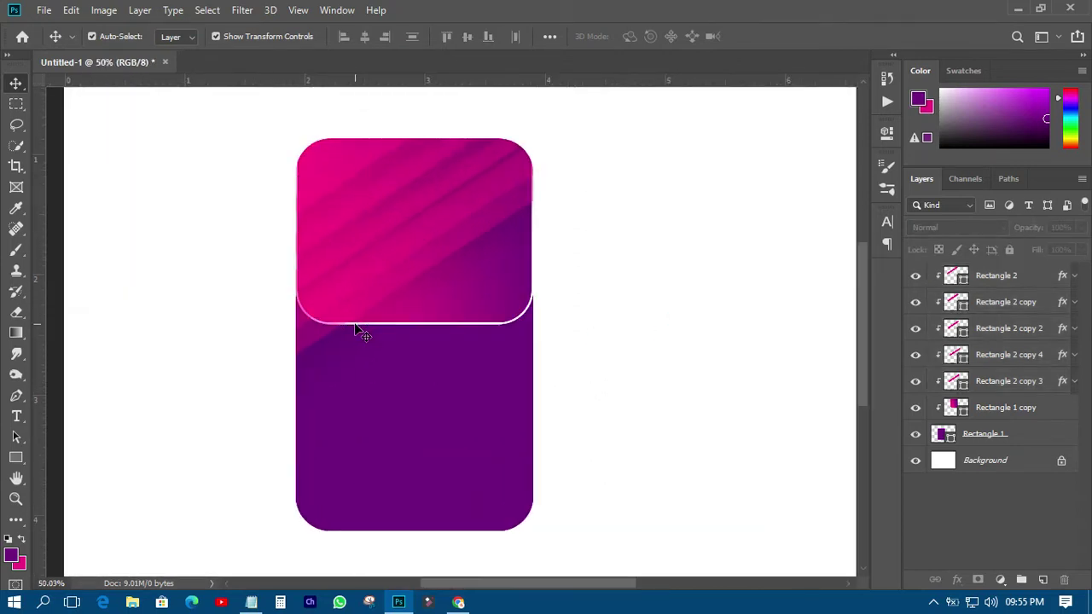
pyautogui.click(16, 460)
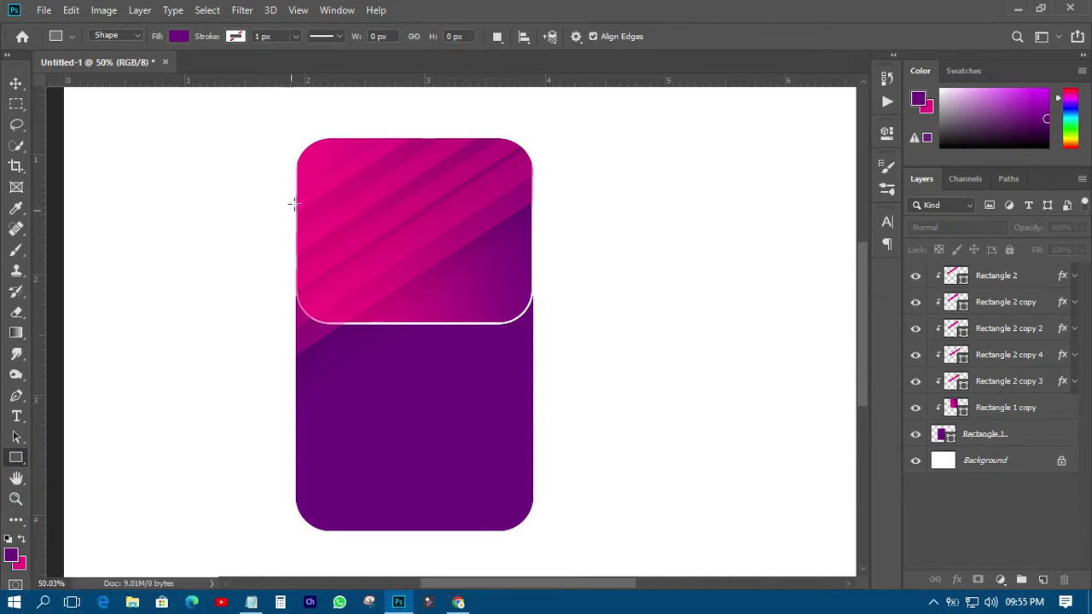
pyautogui.moveTo(356, 153); pyautogui.dragTo(475, 188)
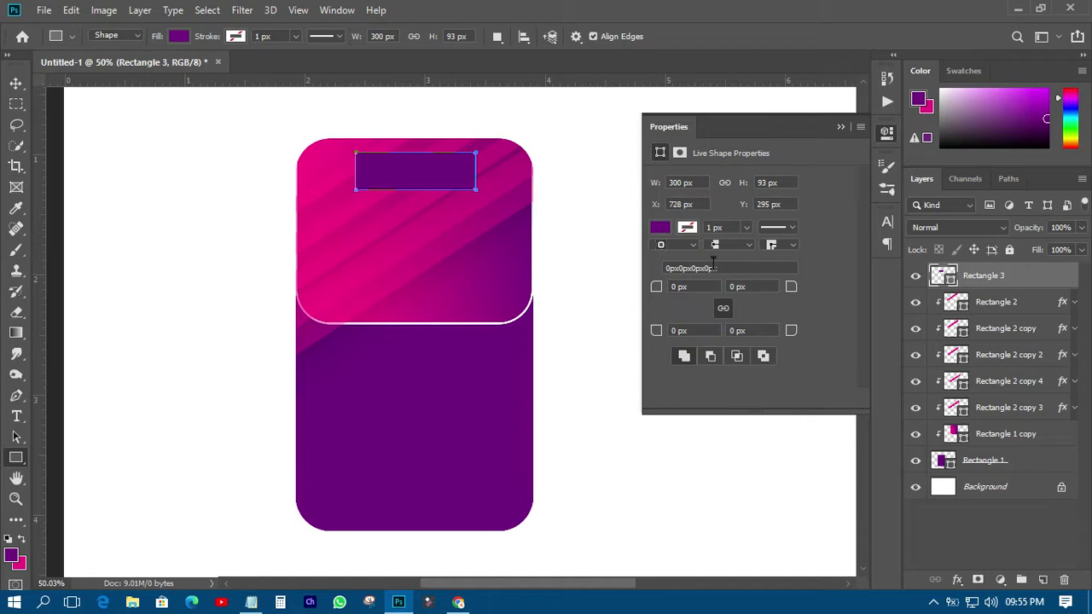
pyautogui.click(658, 227)
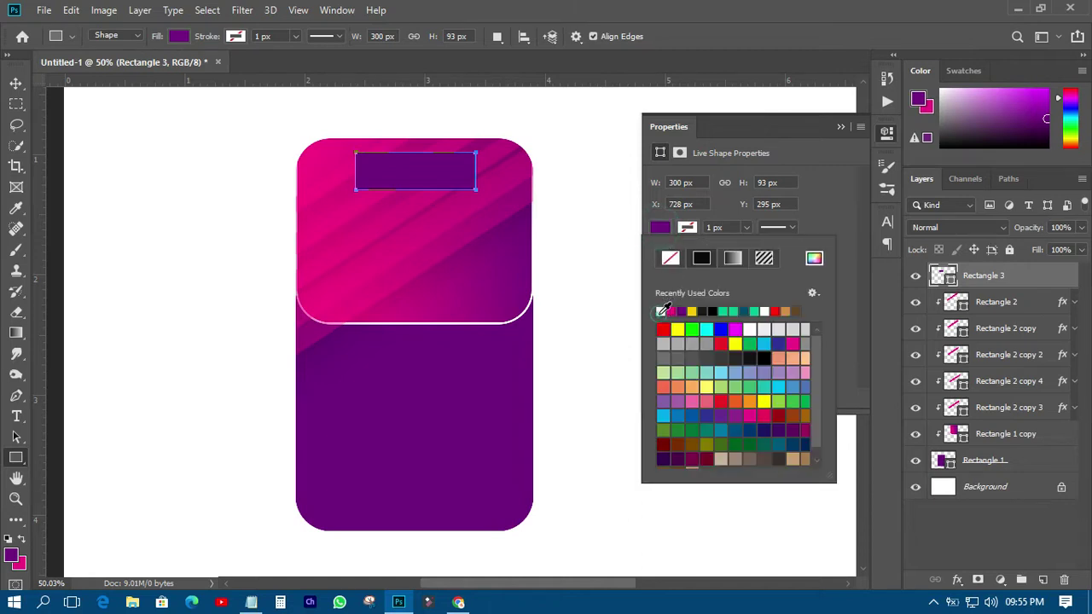
pyautogui.click(663, 311)
pyautogui.click(786, 156)
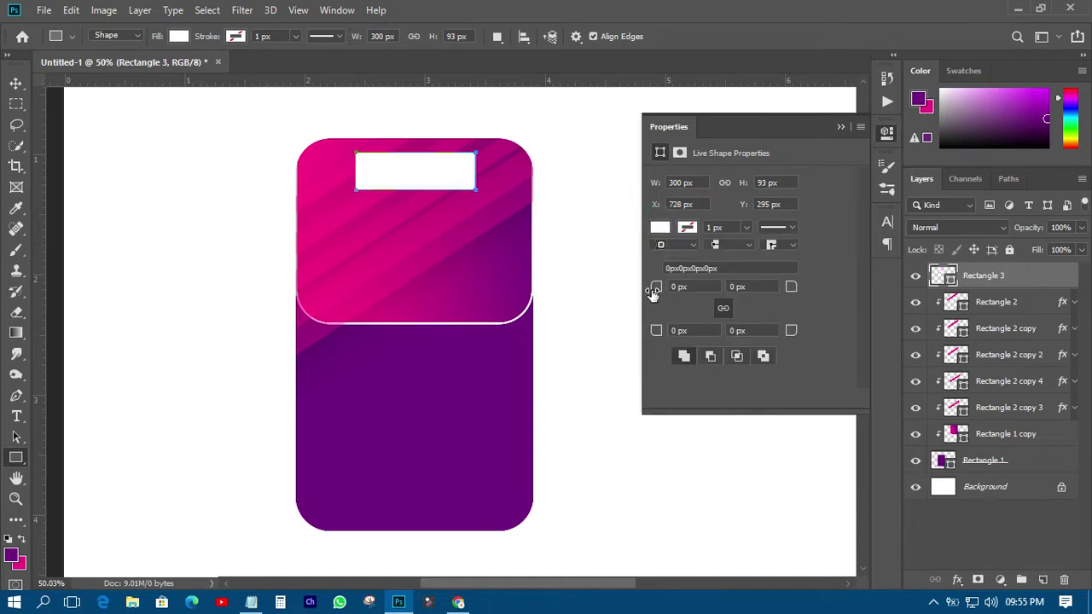
pyautogui.moveTo(652, 293); pyautogui.dragTo(787, 288)
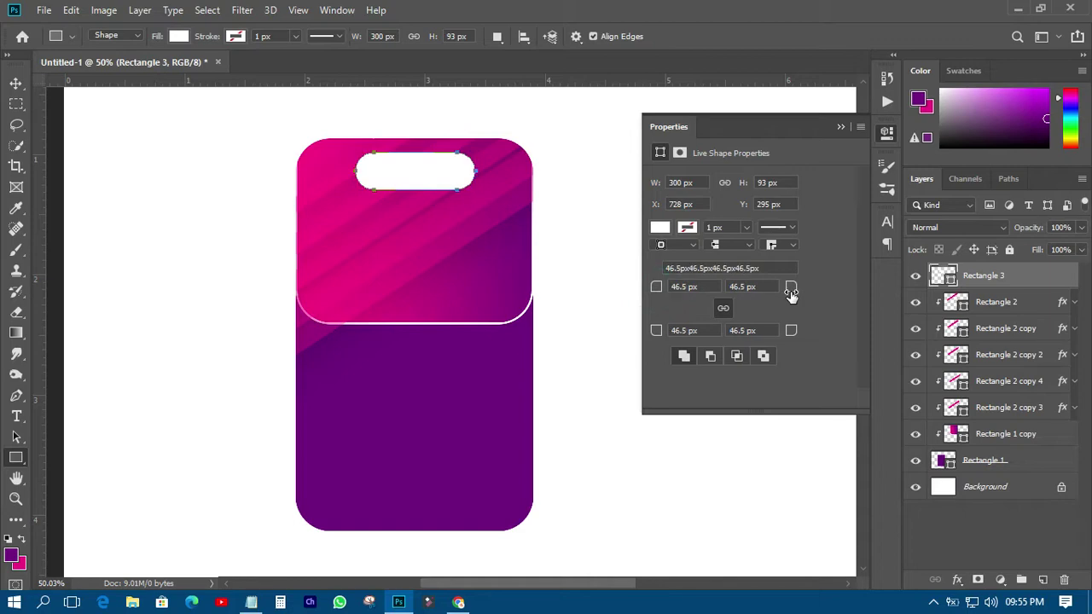
pyautogui.click(16, 83)
pyautogui.moveTo(431, 181); pyautogui.dragTo(430, 186)
# - Copy BASIC from the PRICE TABLE notes into a new text layer inside the white pill
pyautogui.click(251, 600)
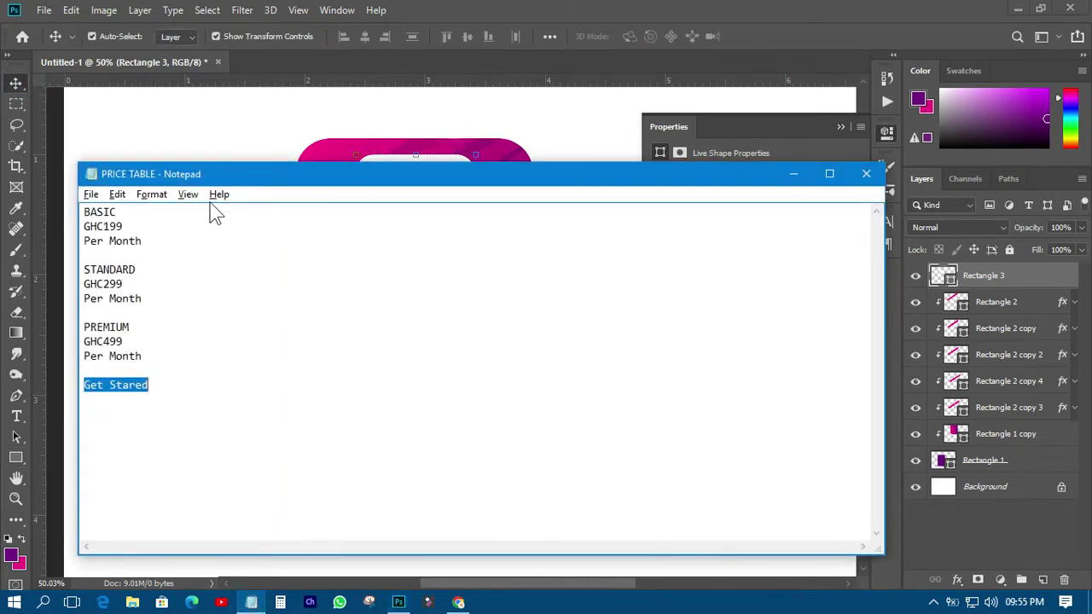
pyautogui.doubleClick(98, 214)
pyautogui.rightClick(97, 214)
pyautogui.click(134, 262)
pyautogui.click(219, 140)
pyautogui.click(16, 415)
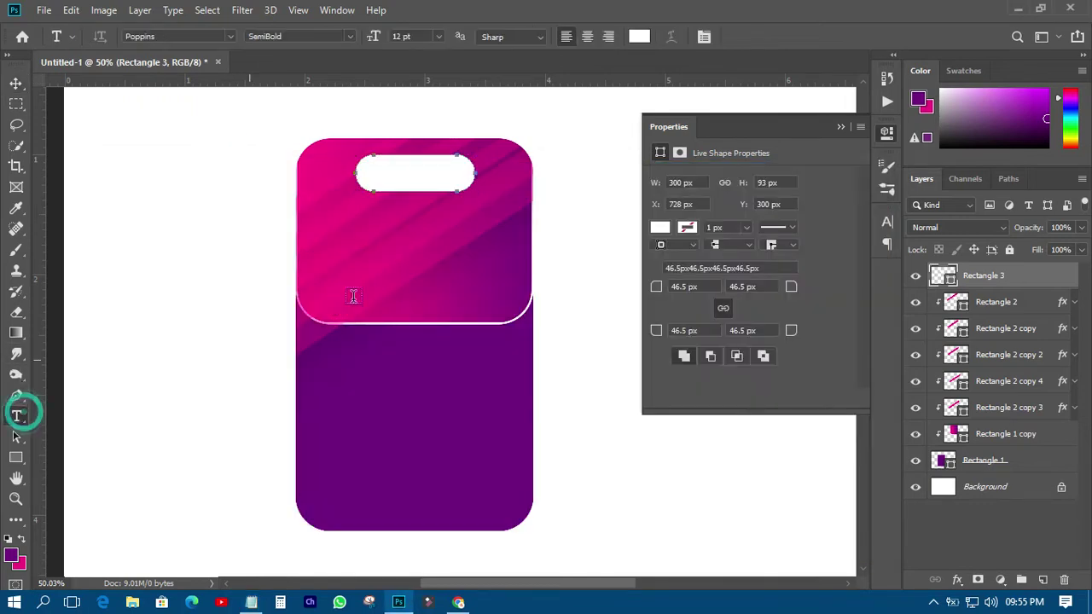
pyautogui.click(378, 259)
pyautogui.rightClick(381, 266)
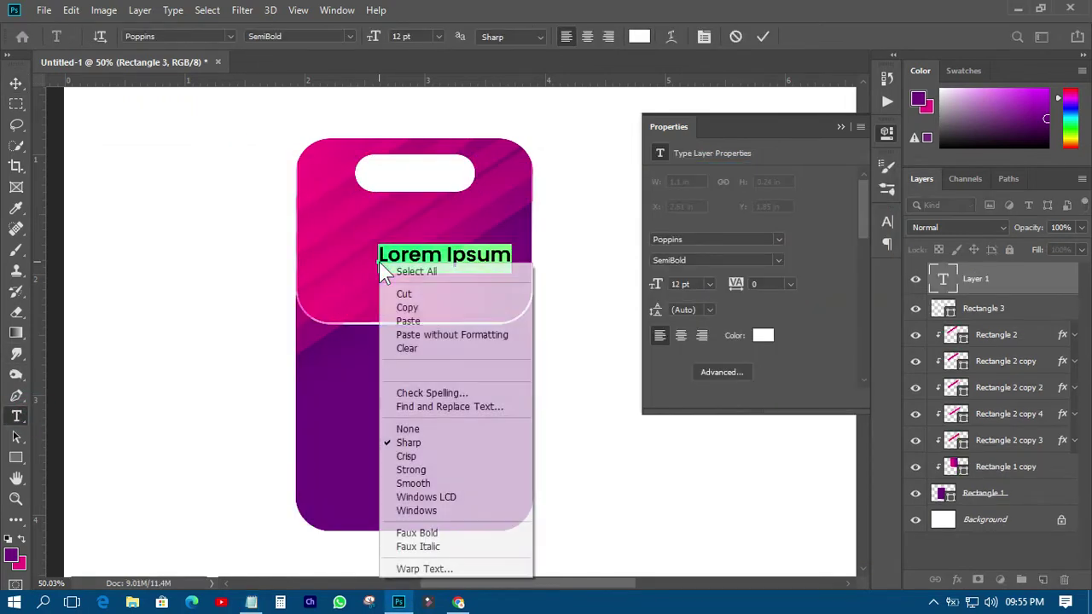
pyautogui.click(415, 322)
pyautogui.click(16, 82)
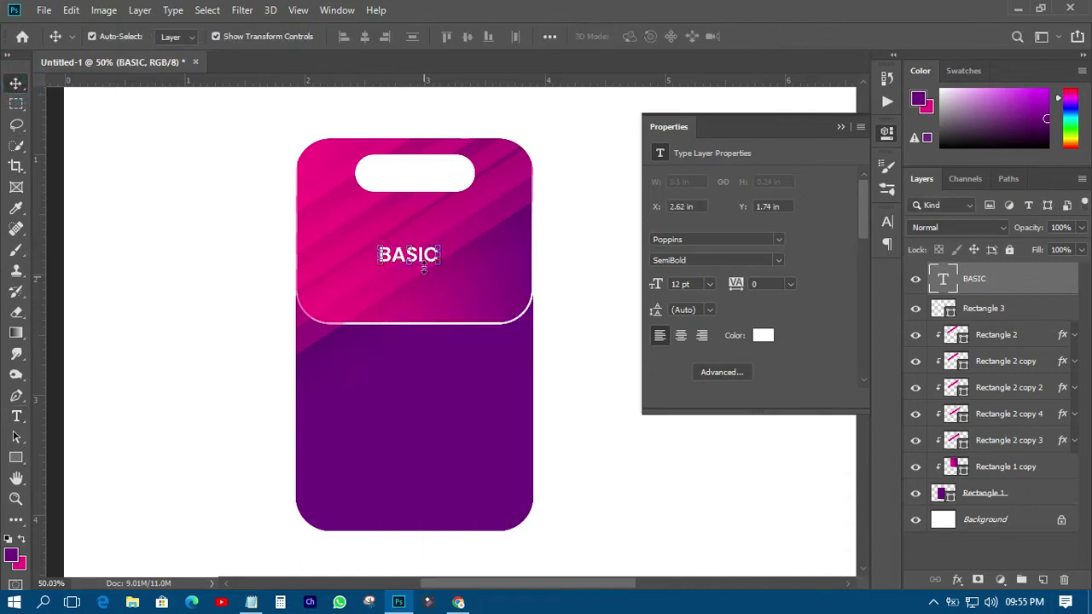
pyautogui.moveTo(424, 262); pyautogui.dragTo(430, 179)
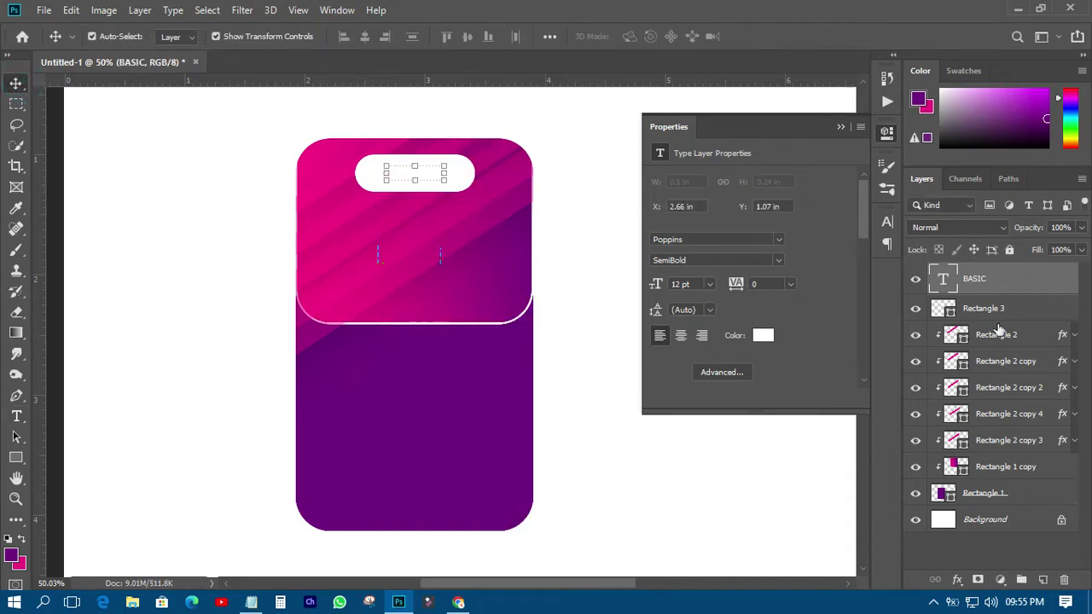
# - Color BASIC with the card's sampled pink, set it to 18 pt, and center it
pyautogui.click(762, 337)
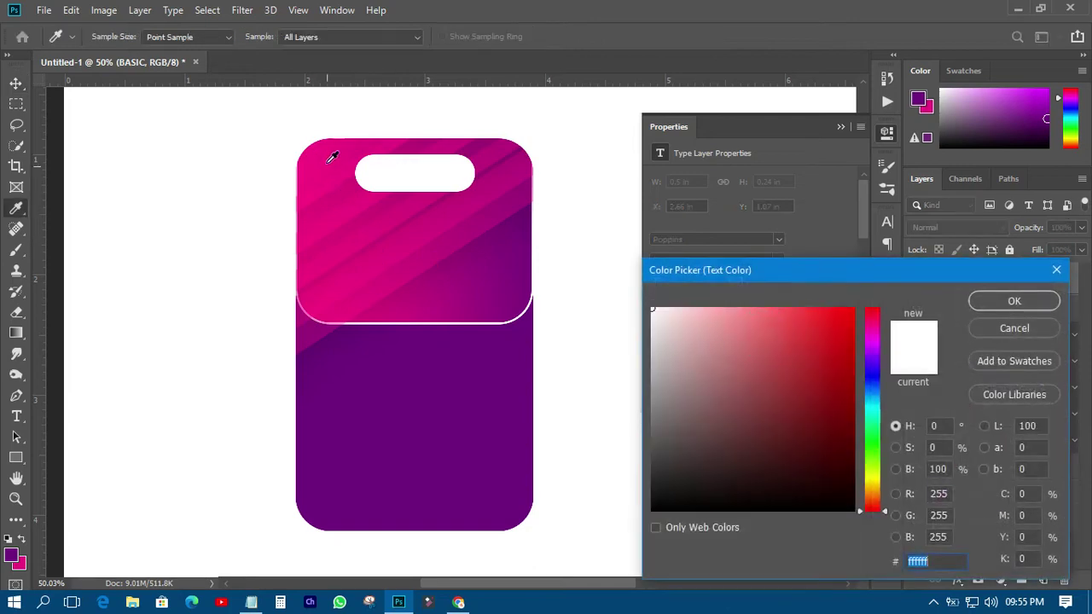
pyautogui.click(320, 152)
pyautogui.click(990, 302)
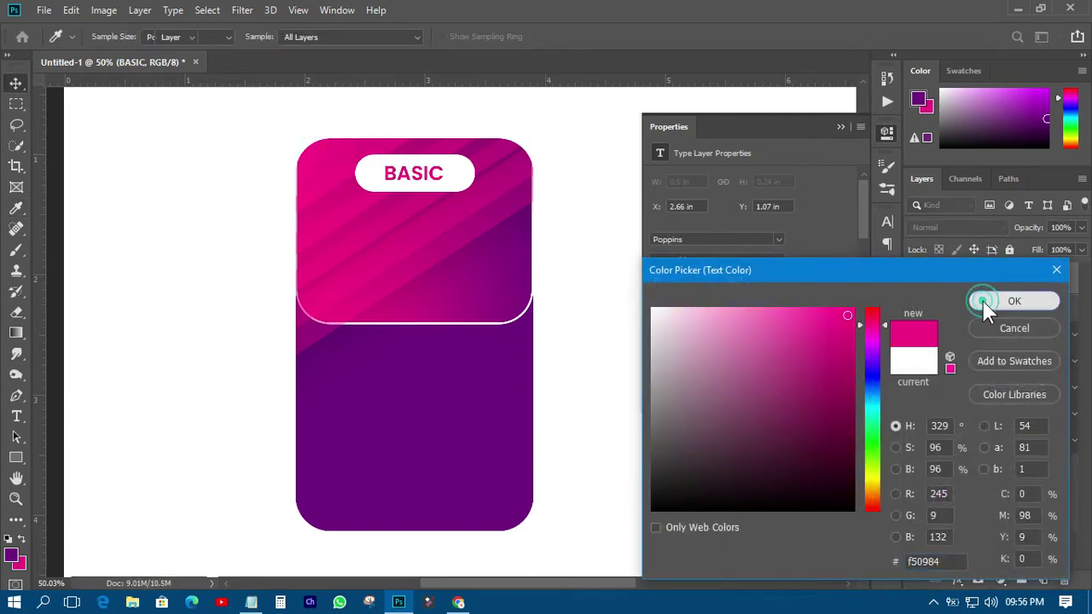
pyautogui.click(881, 223)
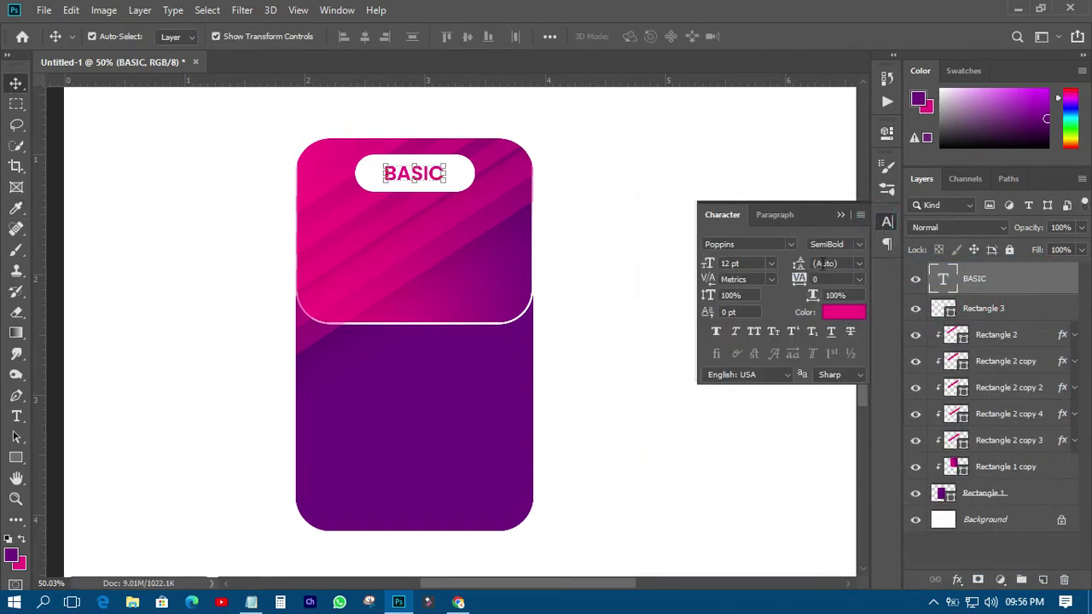
pyautogui.click(769, 265)
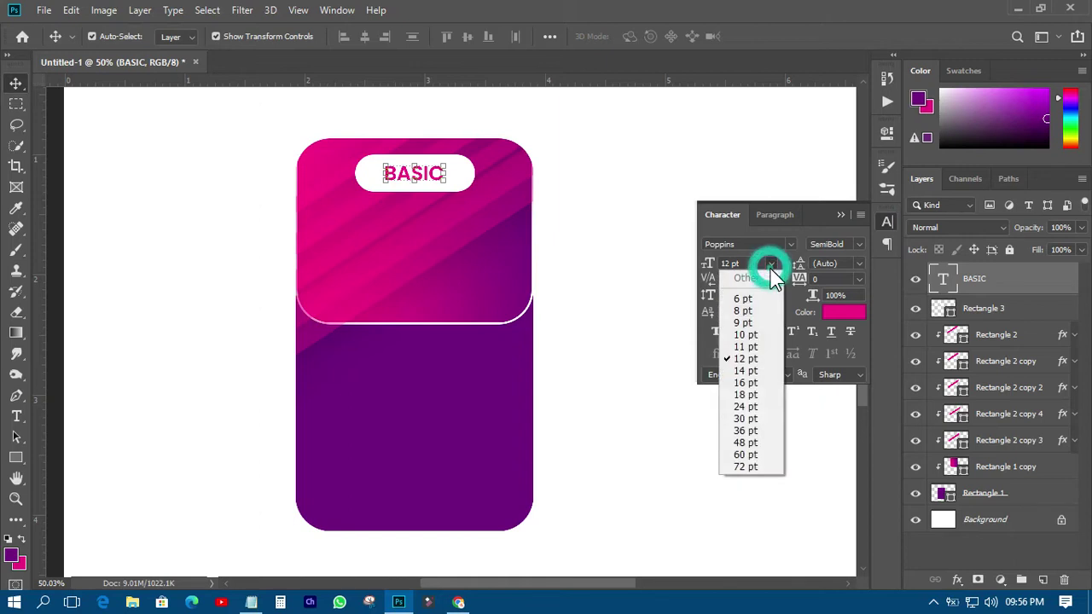
pyautogui.click(746, 394)
pyautogui.moveTo(445, 171); pyautogui.dragTo(433, 174)
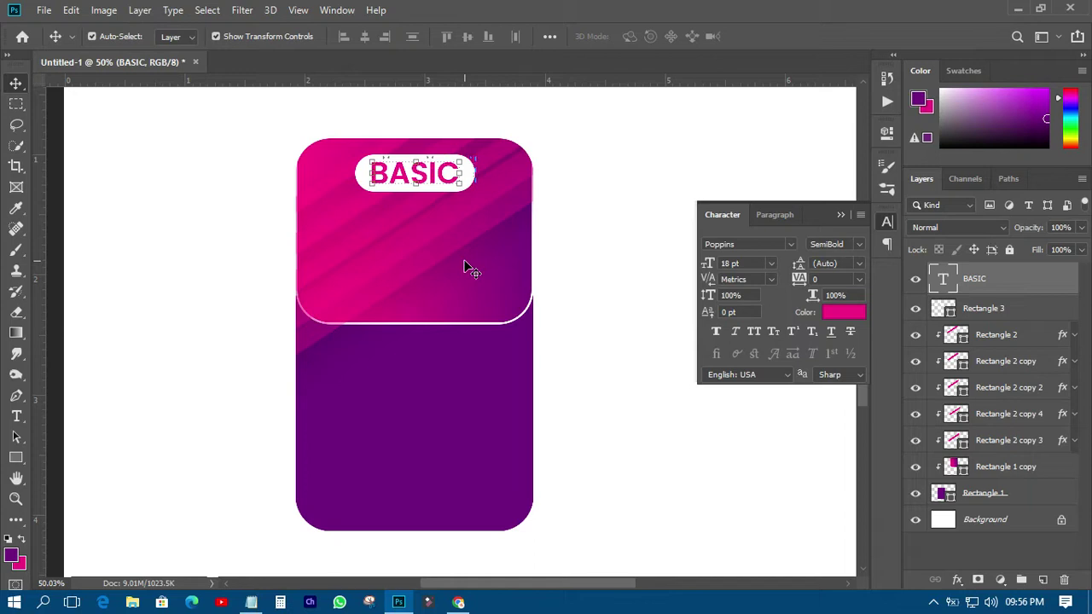
# - Copy GHC199 from the notes and paste it as a new text layer on the card
pyautogui.click(251, 603)
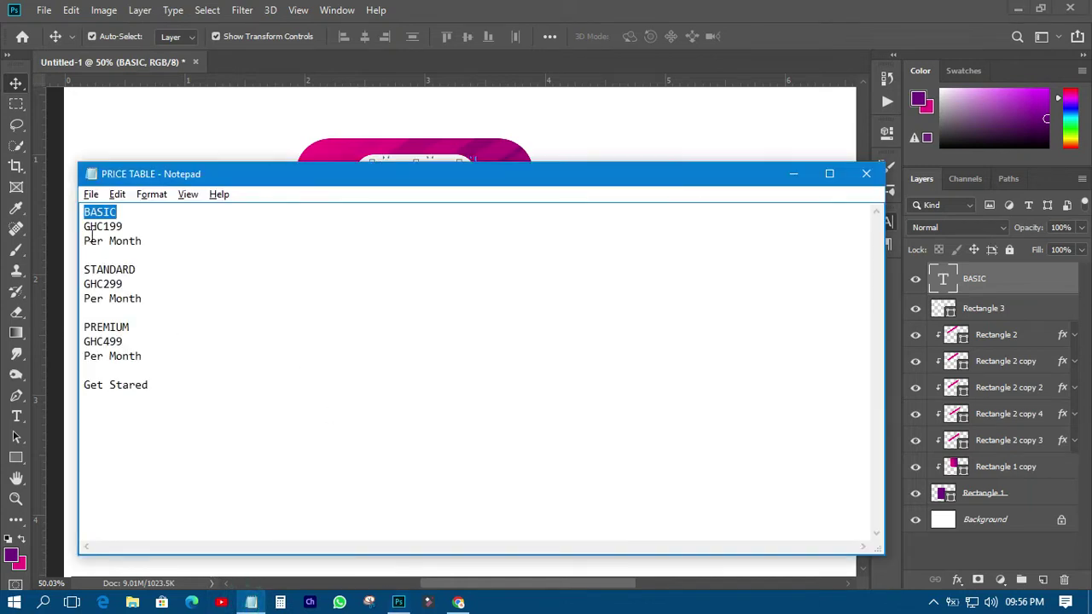
pyautogui.moveTo(84, 227); pyautogui.dragTo(120, 226)
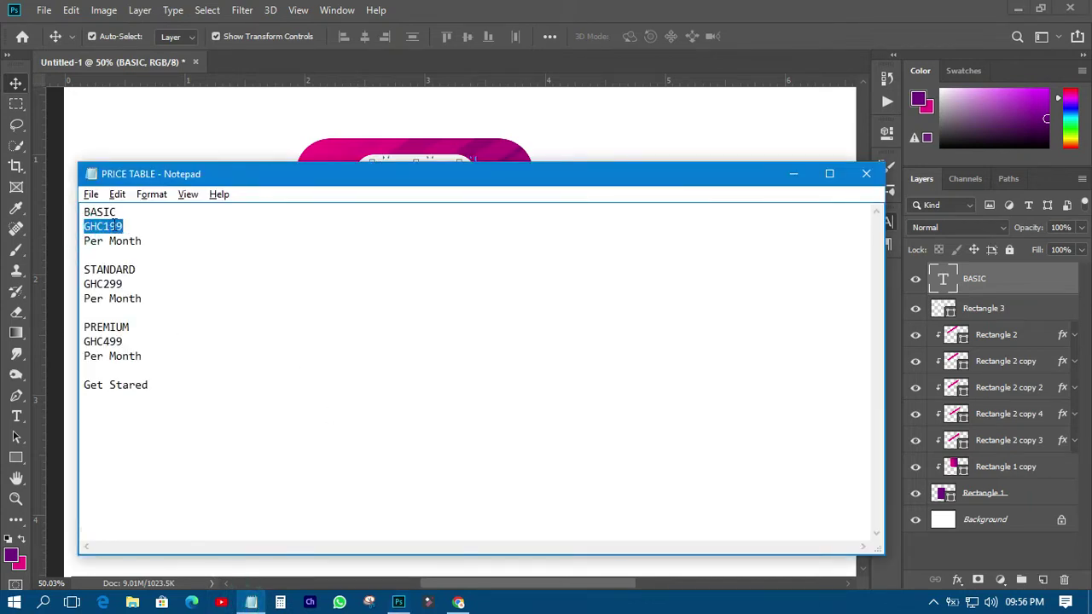
pyautogui.rightClick(114, 226)
pyautogui.click(151, 277)
pyautogui.click(131, 145)
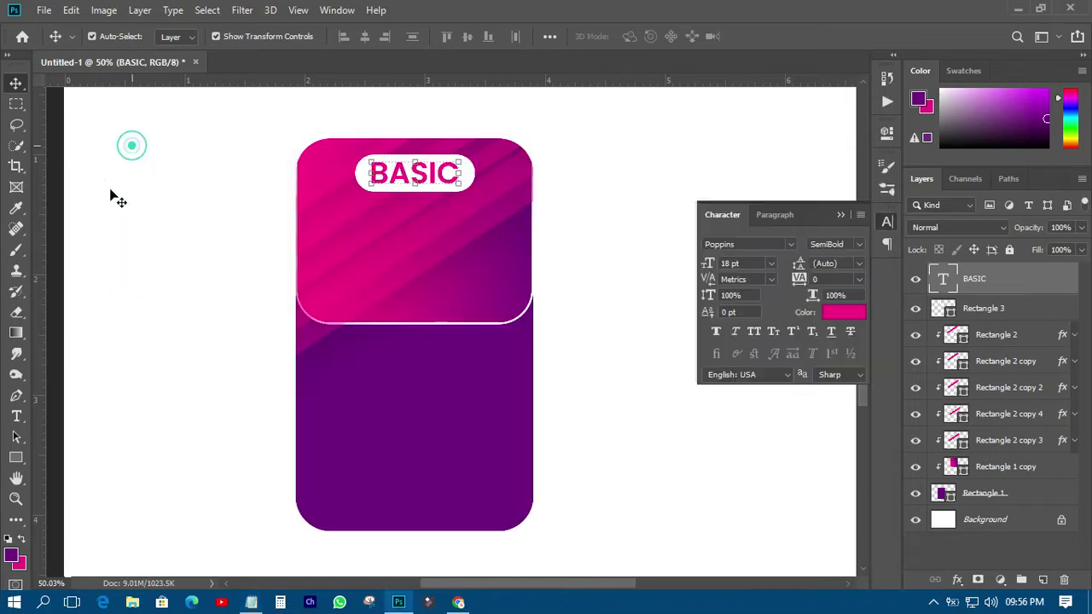
pyautogui.click(17, 416)
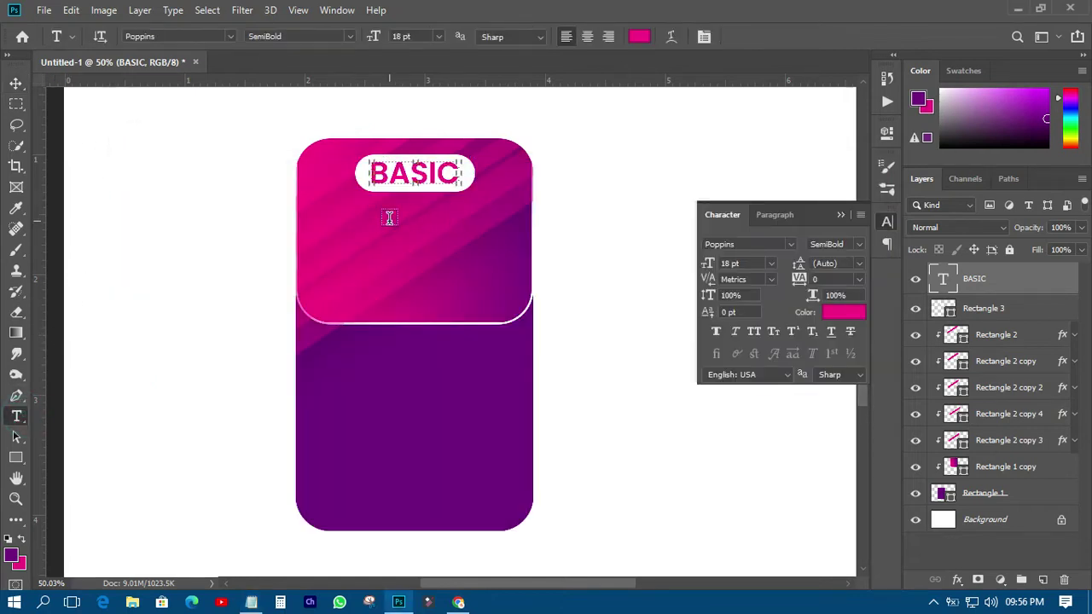
pyautogui.click(389, 218)
pyautogui.rightClick(390, 222)
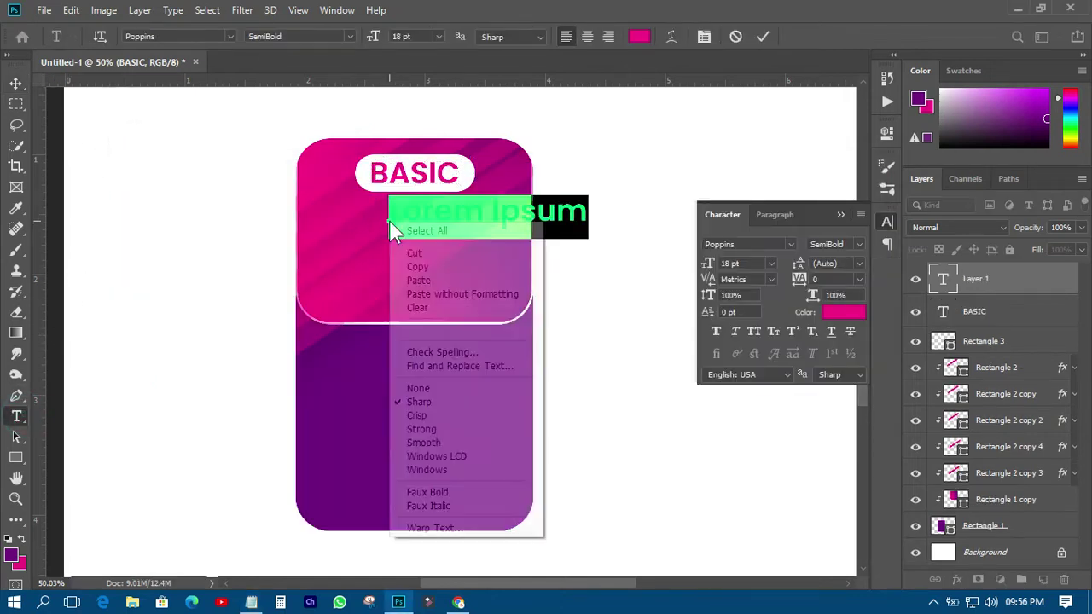
pyautogui.click(425, 279)
pyautogui.click(16, 83)
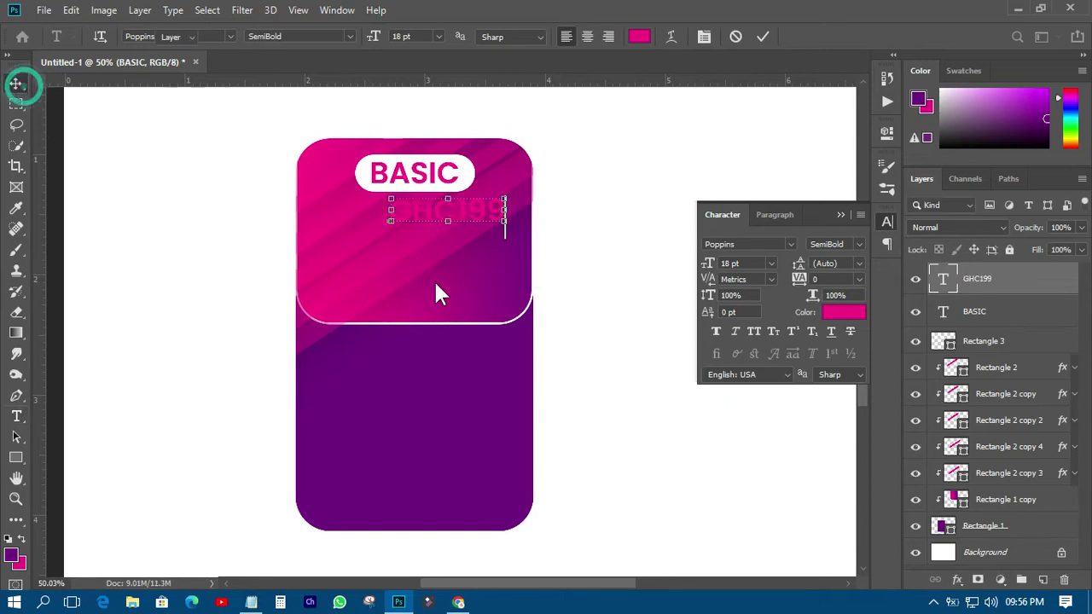
# - Make GHC199 white at 24 pt and position it centred beneath BASIC
pyautogui.click(854, 314)
pyautogui.click(607, 163)
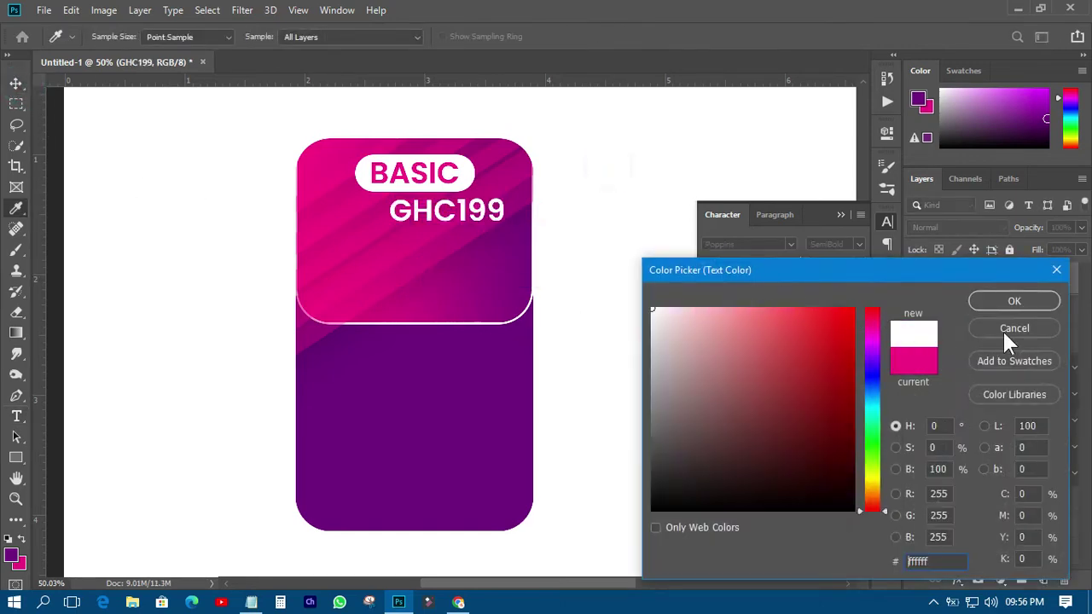
pyautogui.click(1006, 303)
pyautogui.moveTo(468, 215); pyautogui.dragTo(435, 224)
pyautogui.click(769, 263)
pyautogui.click(739, 407)
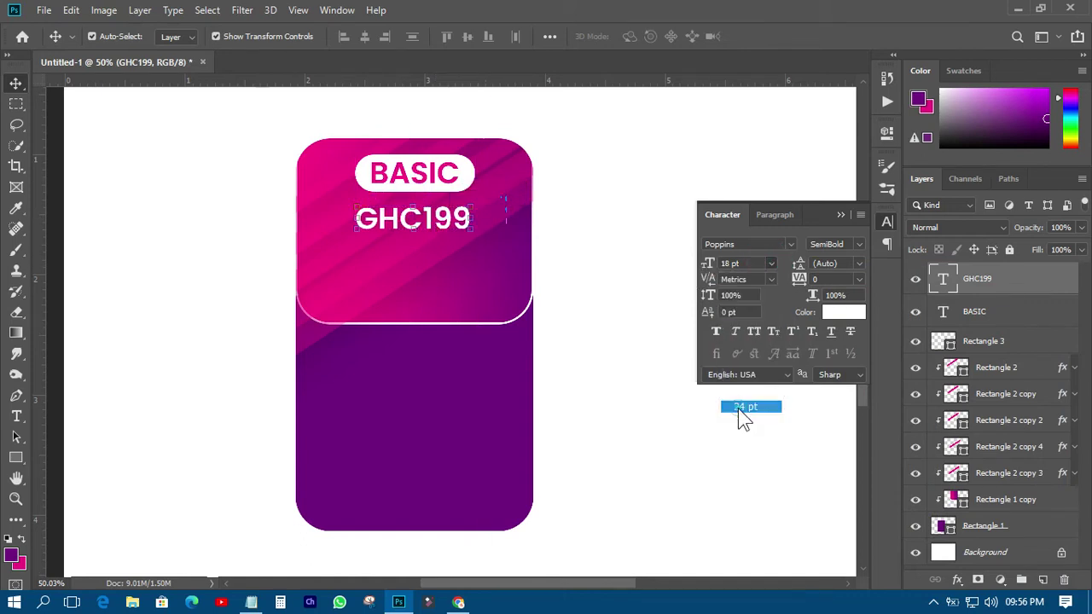
pyautogui.moveTo(469, 221); pyautogui.dragTo(447, 228)
pyautogui.click(251, 602)
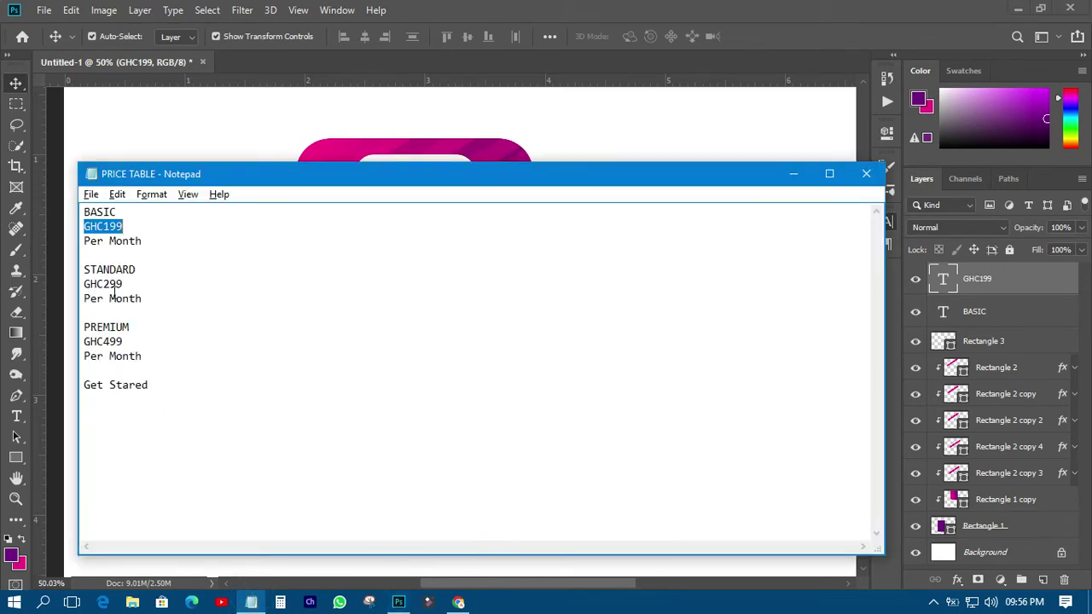
# - Copy Per Month from the notes and paste it as a new text layer below the price
pyautogui.moveTo(87, 243); pyautogui.dragTo(142, 242)
pyautogui.rightClick(119, 243)
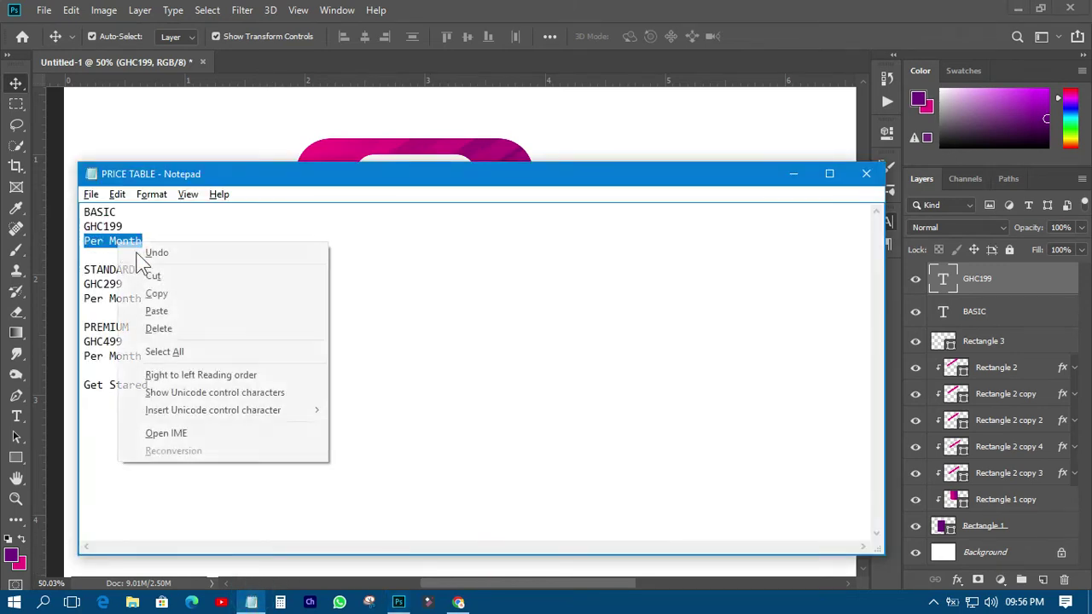
pyautogui.click(162, 298)
pyautogui.click(190, 150)
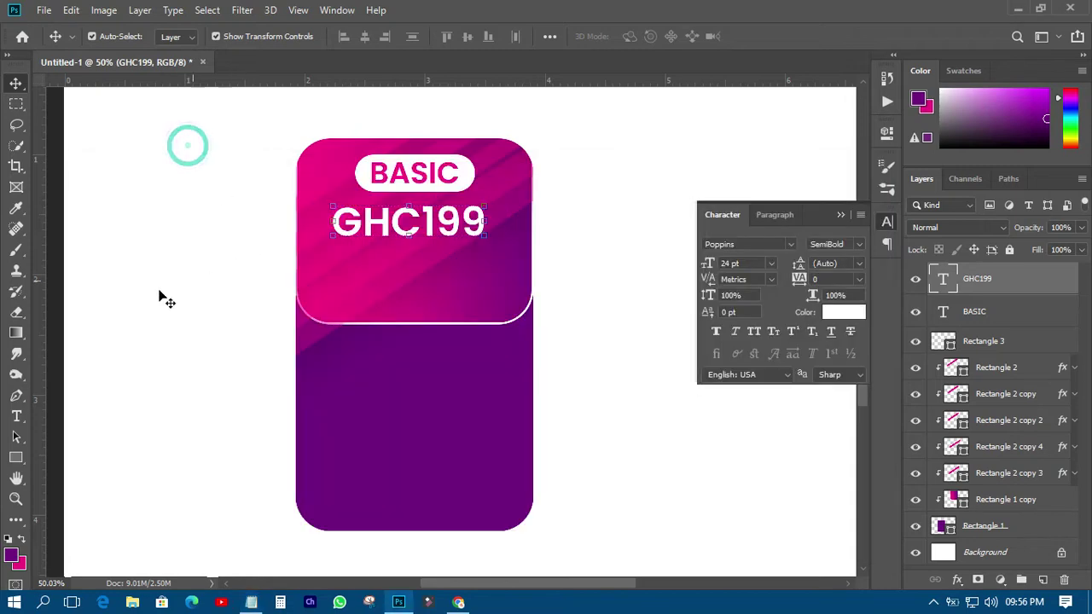
pyautogui.click(16, 415)
pyautogui.click(383, 267)
pyautogui.rightClick(383, 268)
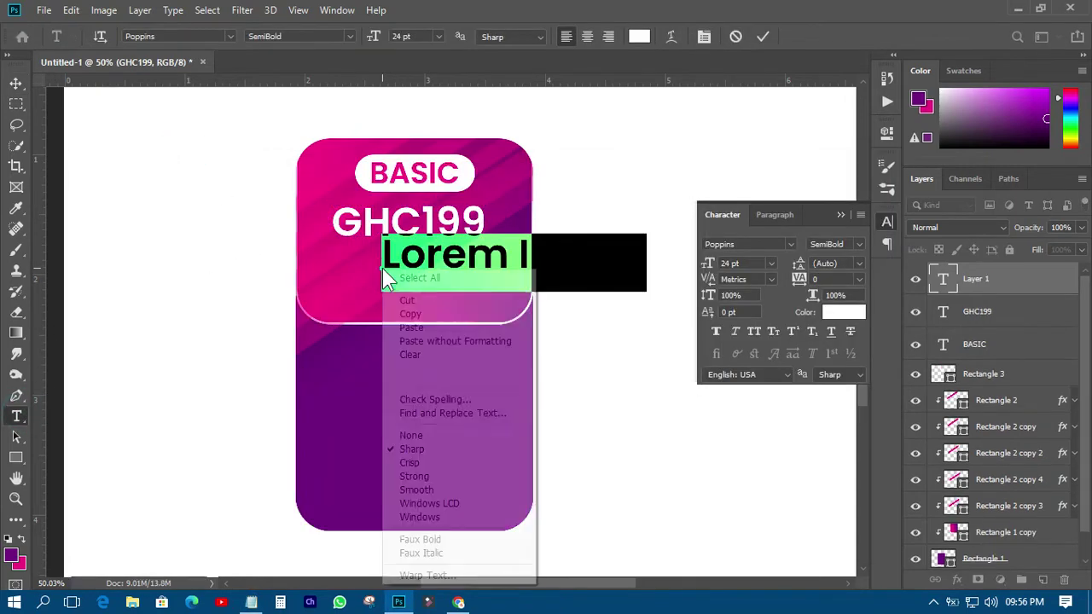
pyautogui.click(418, 329)
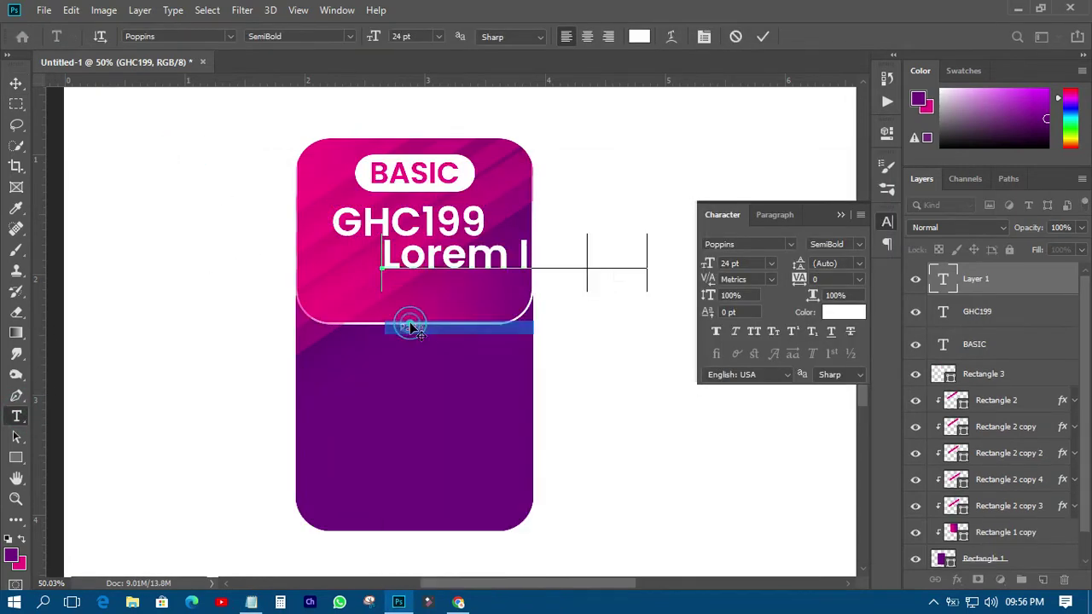
pyautogui.click(16, 83)
# - Set Per Month to Regular 10 pt under GHC199, then shift both texts slightly down
pyautogui.click(857, 244)
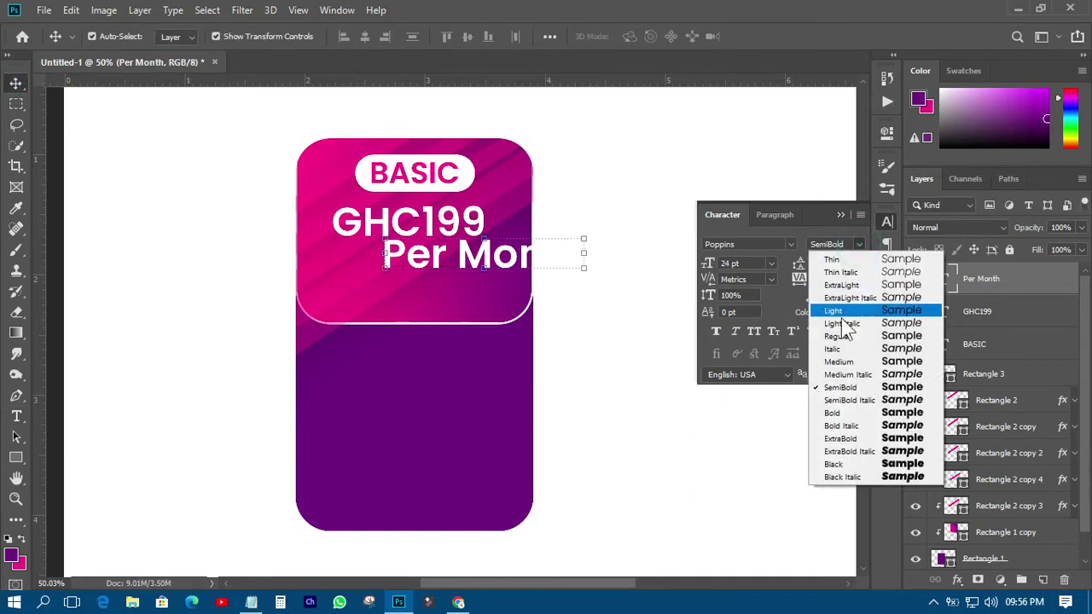
pyautogui.click(836, 336)
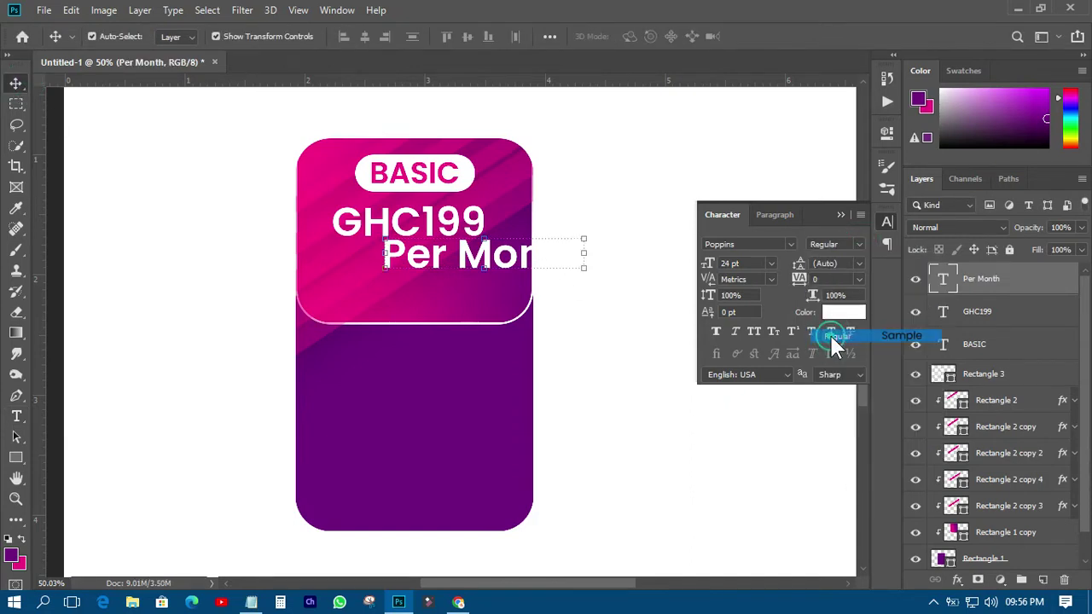
pyautogui.click(771, 264)
pyautogui.click(743, 335)
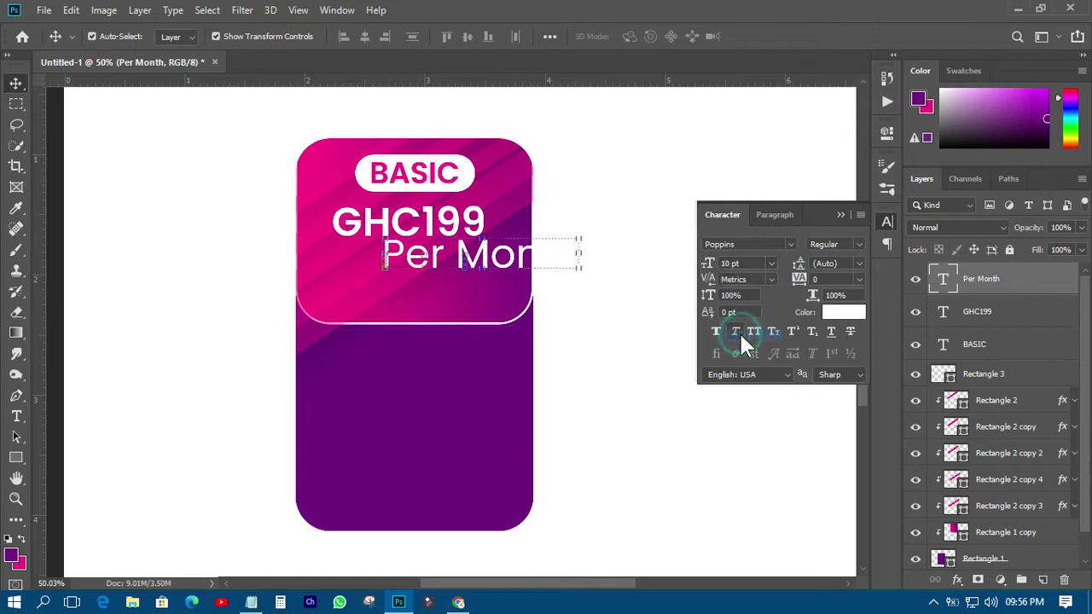
pyautogui.moveTo(440, 264); pyautogui.dragTo(427, 251)
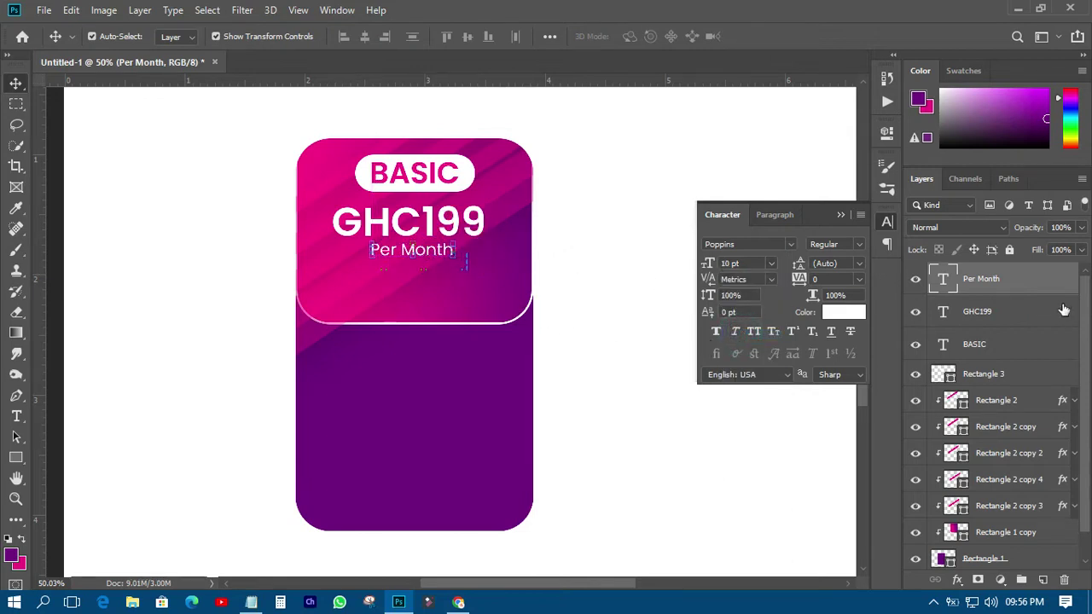
pyautogui.keyDown('ctrl'); pyautogui.click(982, 312); pyautogui.keyUp('ctrl')
pyautogui.moveTo(448, 239); pyautogui.dragTo(445, 253)
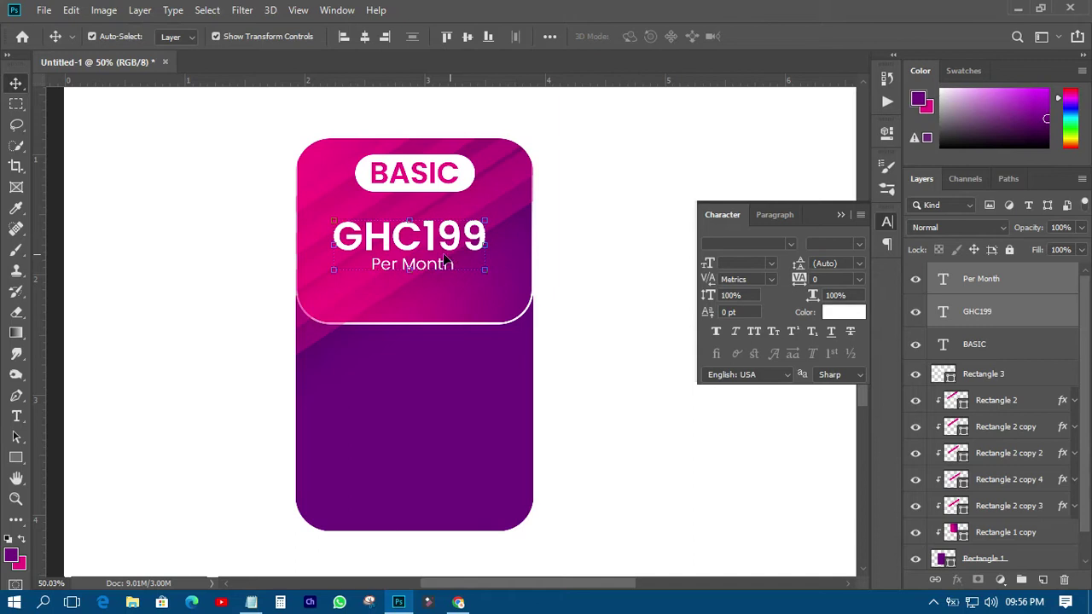
pyautogui.scroll(3, 405, 170)
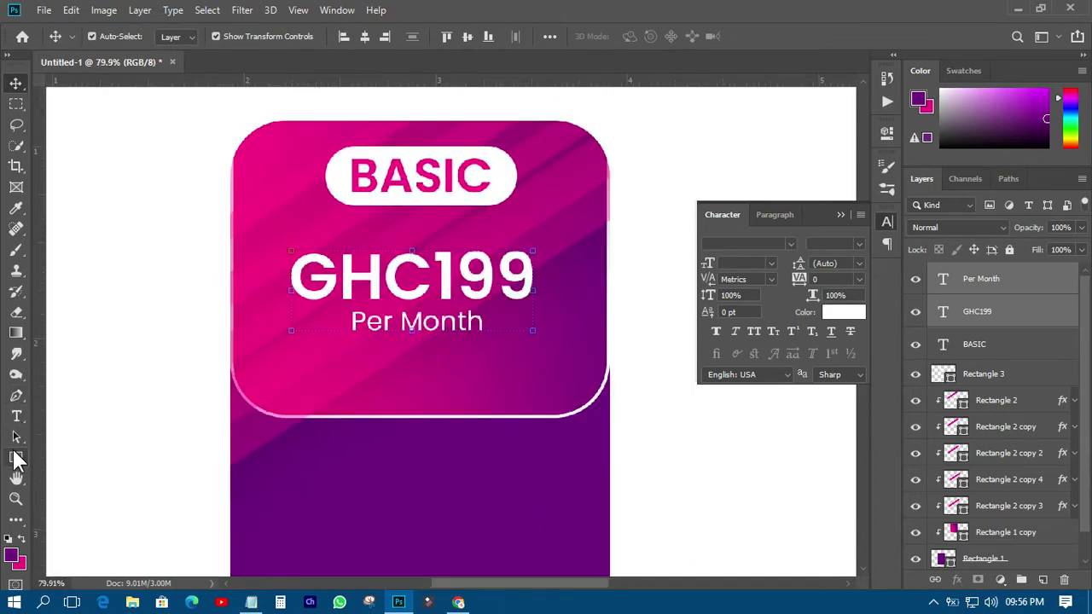
# - Draw a small filled star with the Custom Shape tool above GHC199's left side
pyautogui.click(17, 459)
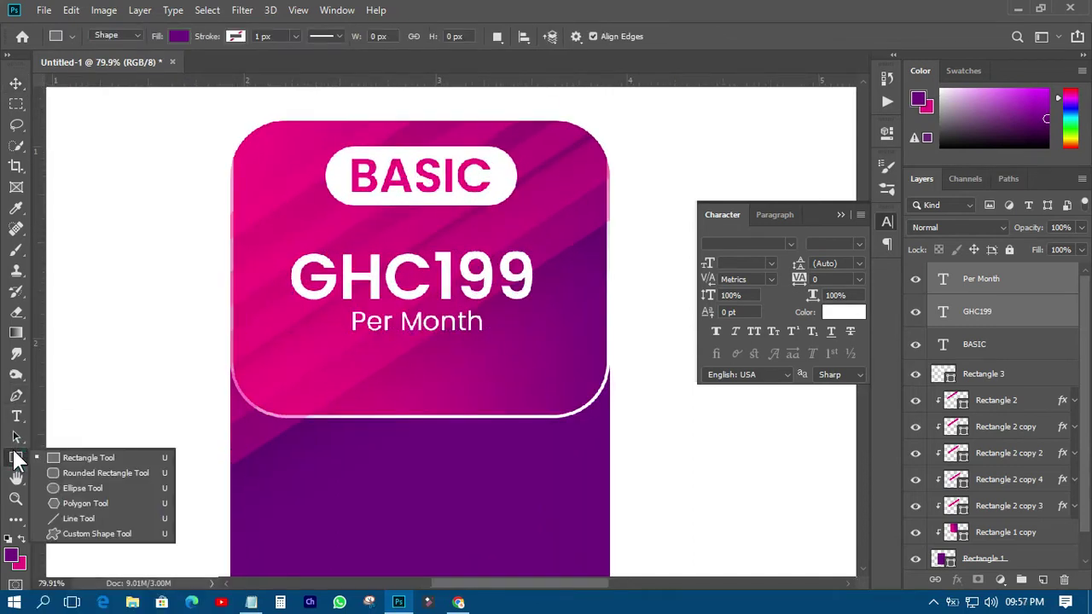
pyautogui.click(92, 535)
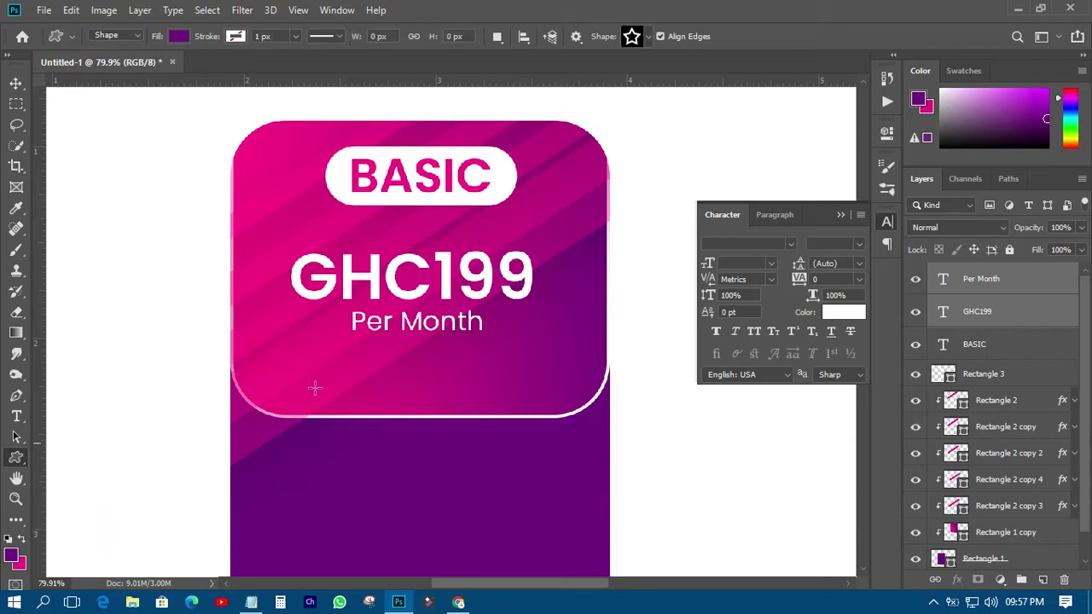
pyautogui.click(649, 36)
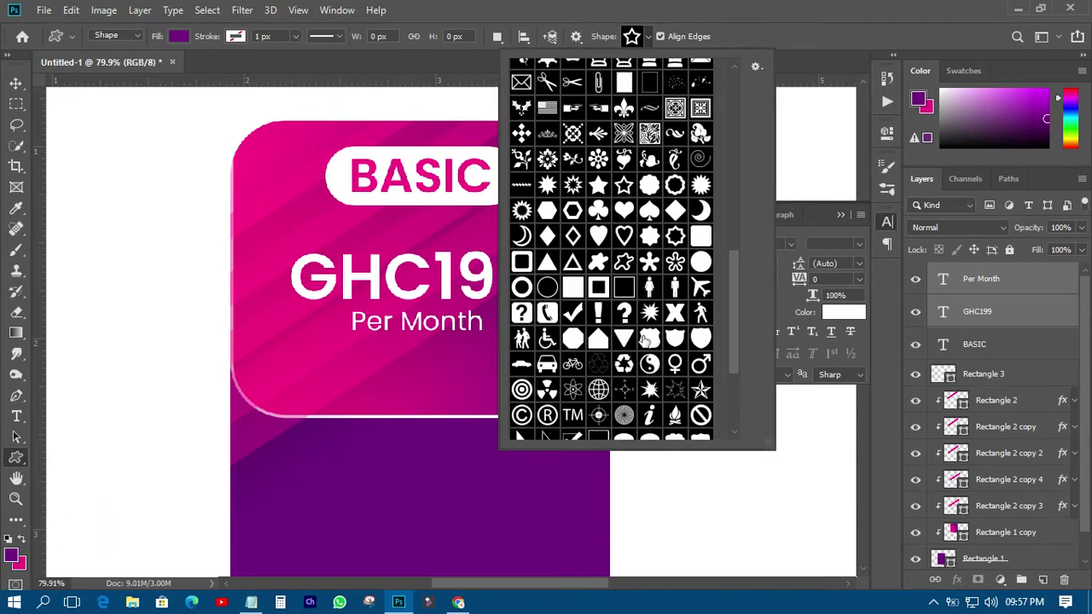
pyautogui.scroll(3, 646, 340)
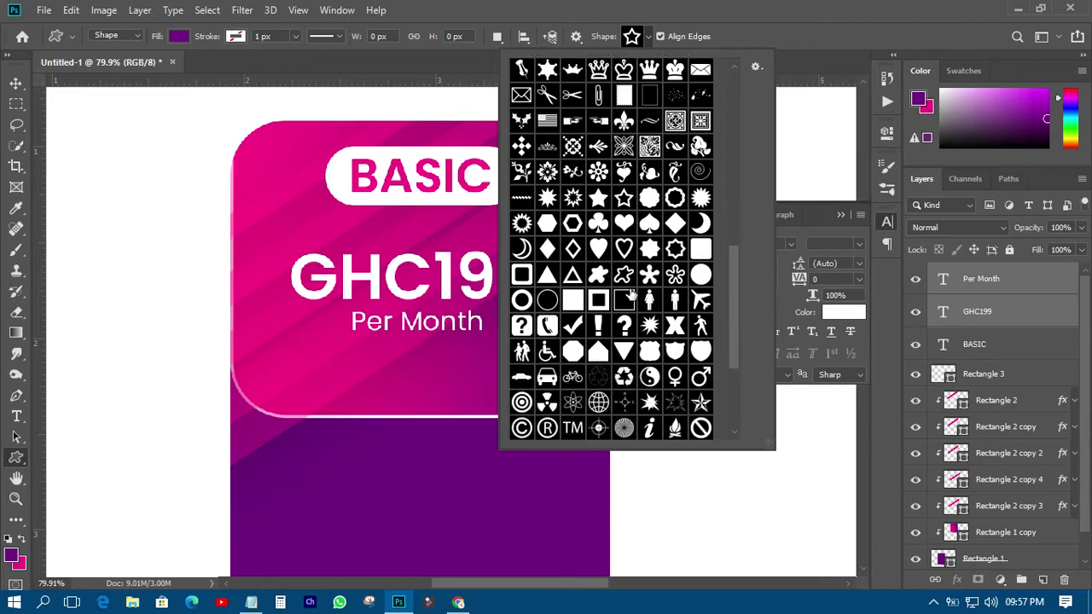
pyautogui.click(598, 198)
pyautogui.click(625, 200)
pyautogui.click(598, 198)
pyautogui.click(626, 199)
pyautogui.click(599, 198)
pyautogui.moveTo(322, 220); pyautogui.dragTo(344, 250)
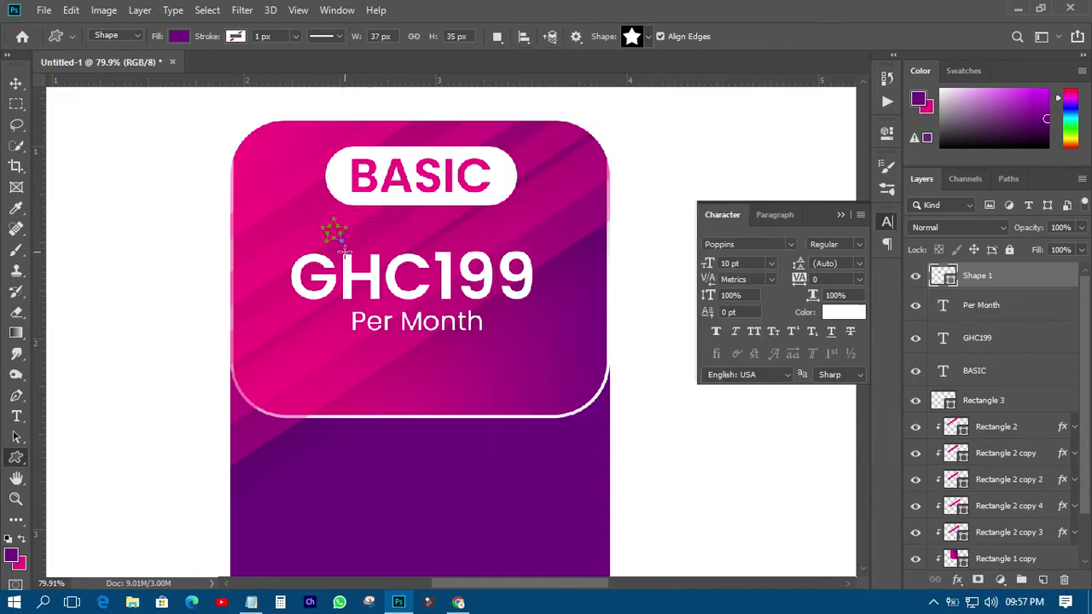
# - Fill the star white, then choose the outline star from the shape gallery
pyautogui.doubleClick(947, 277)
pyautogui.click(655, 132)
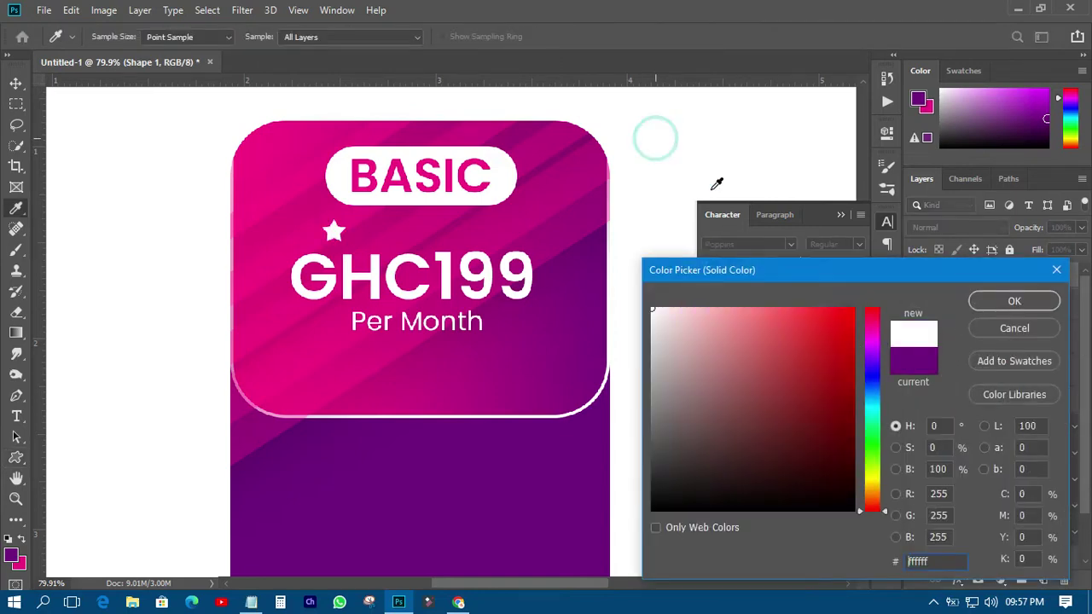
pyautogui.click(1017, 302)
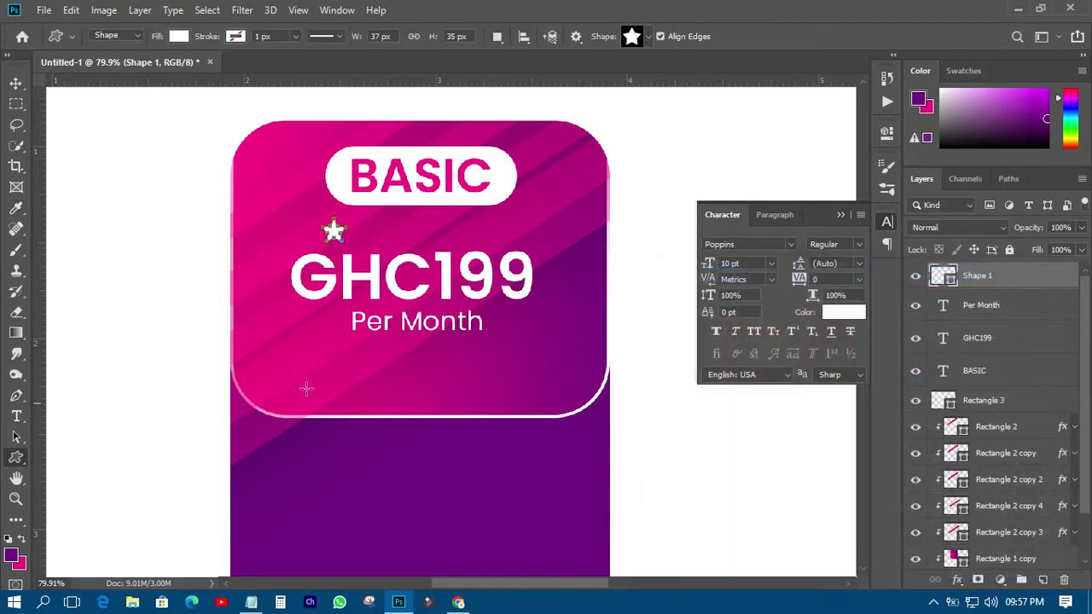
pyautogui.click(646, 36)
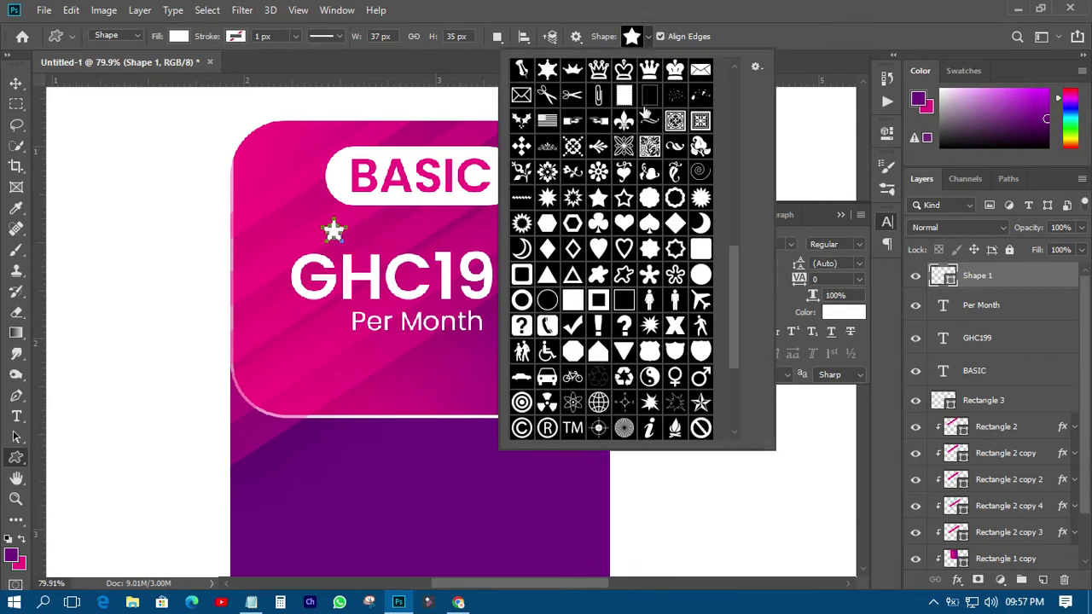
pyautogui.click(624, 198)
pyautogui.click(708, 23)
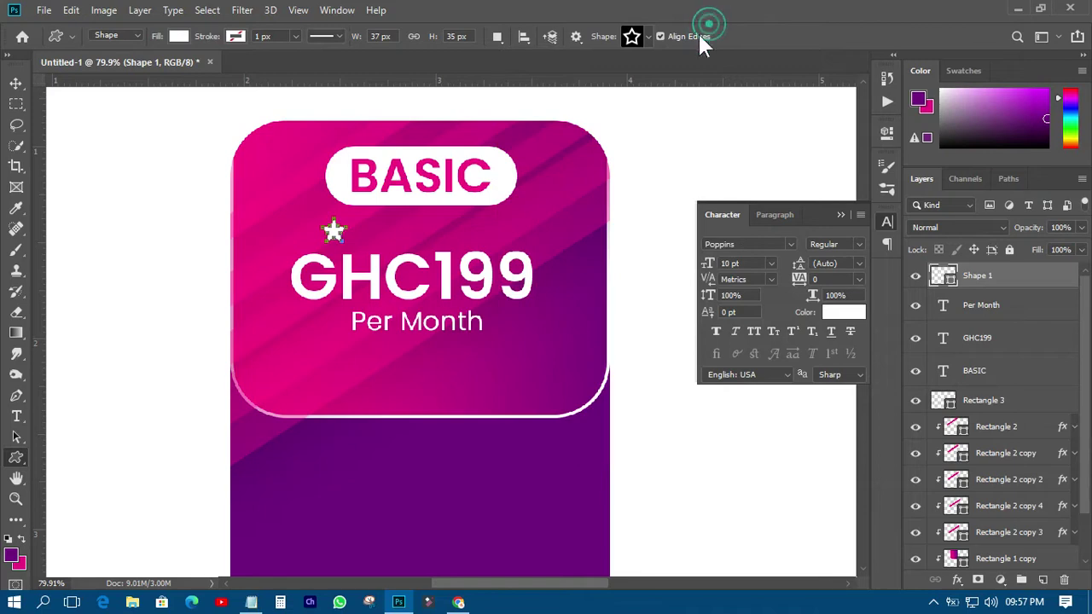
# - Draw a second, outline star beside the first and colour it white
pyautogui.click(968, 305)
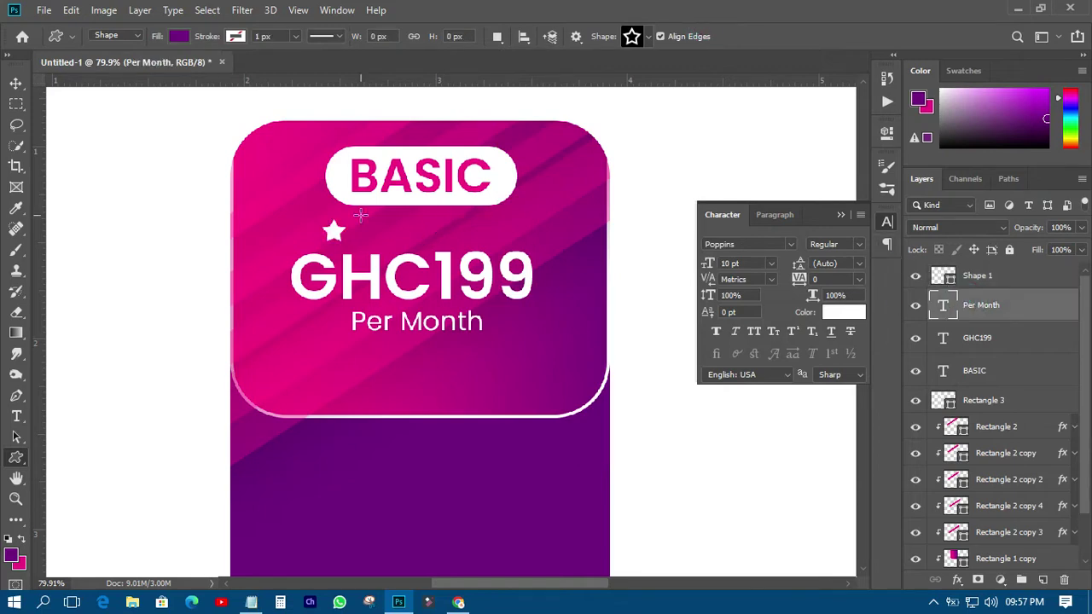
pyautogui.scroll(2, 359, 216)
pyautogui.moveTo(347, 226); pyautogui.dragTo(380, 270)
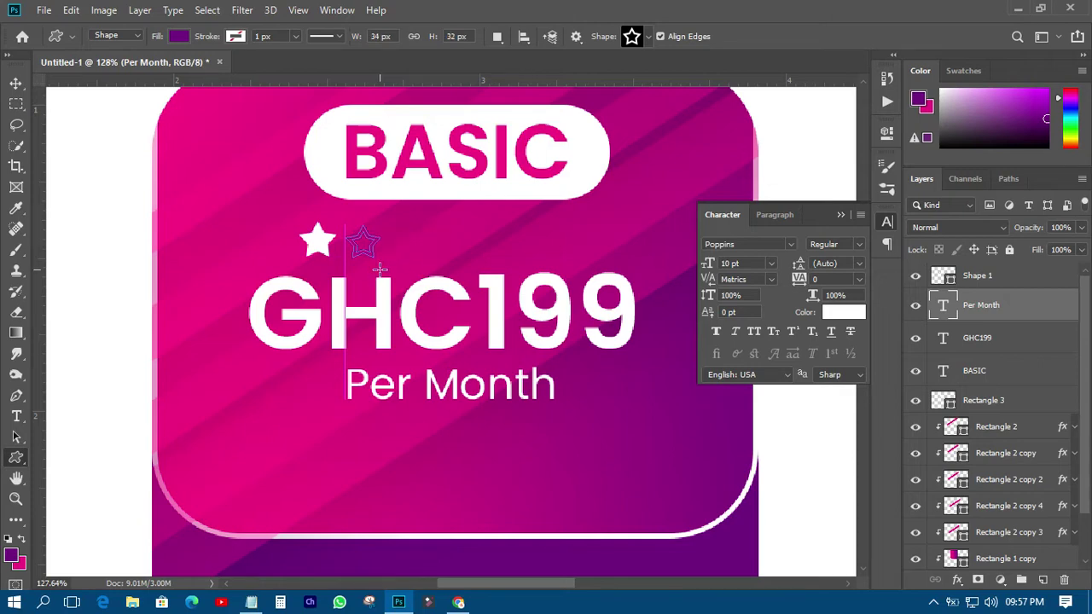
pyautogui.click(16, 83)
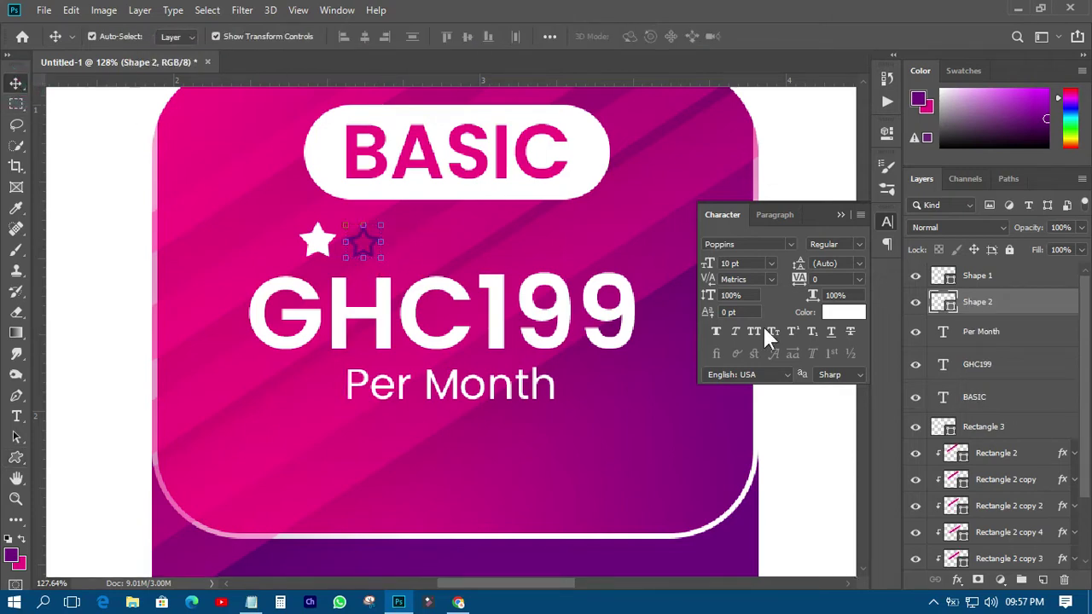
pyautogui.doubleClick(949, 308)
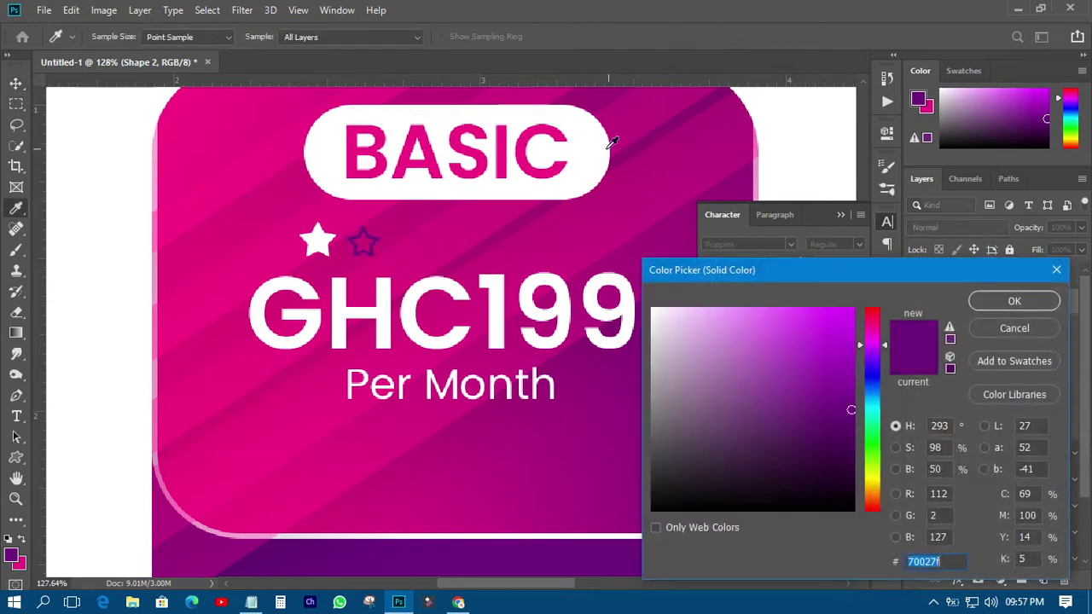
pyautogui.click(570, 162)
pyautogui.click(1014, 303)
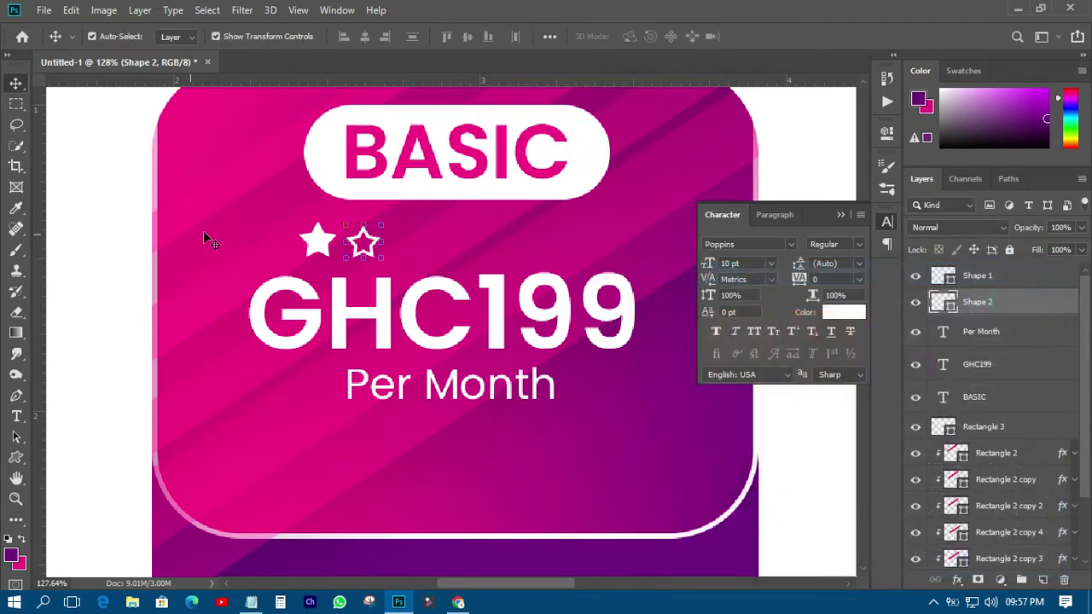
pyautogui.scroll(-5, 405, 256)
pyautogui.scroll(-2, 233, 256)
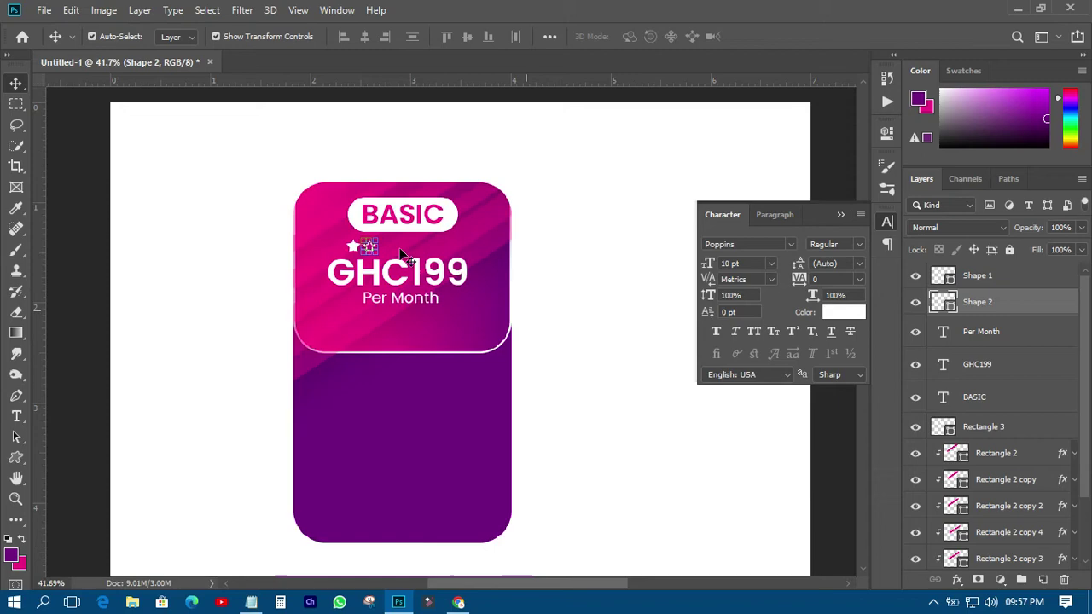
# - Add horizontal guides at the stars' edges and resize the outline star to fit them
pyautogui.click(98, 195)
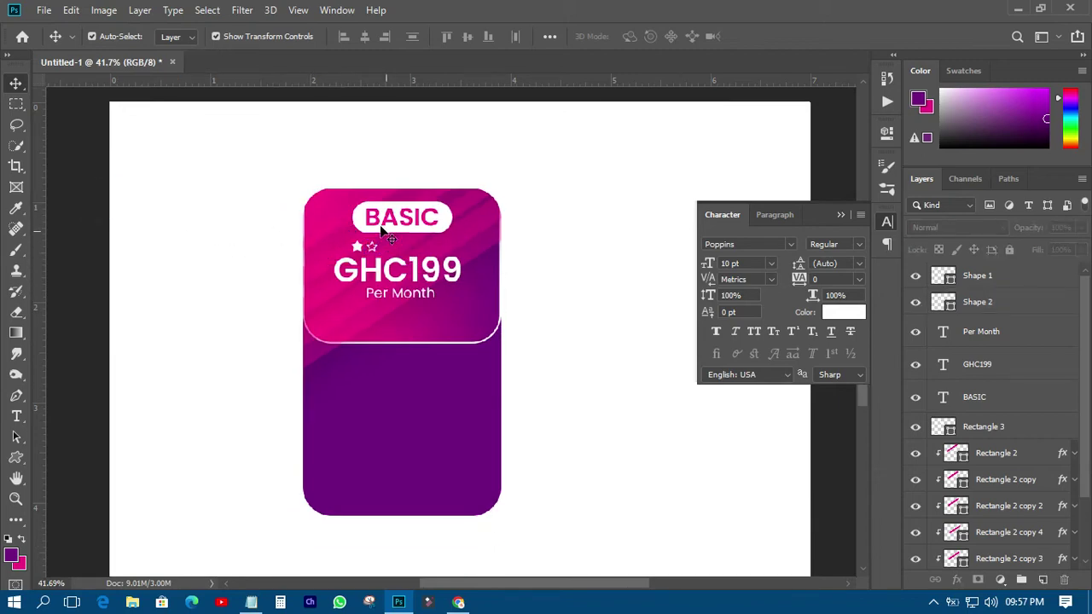
pyautogui.scroll(5, 381, 232)
pyautogui.click(372, 246)
pyautogui.moveTo(389, 245); pyautogui.dragTo(390, 250)
pyautogui.click(357, 251)
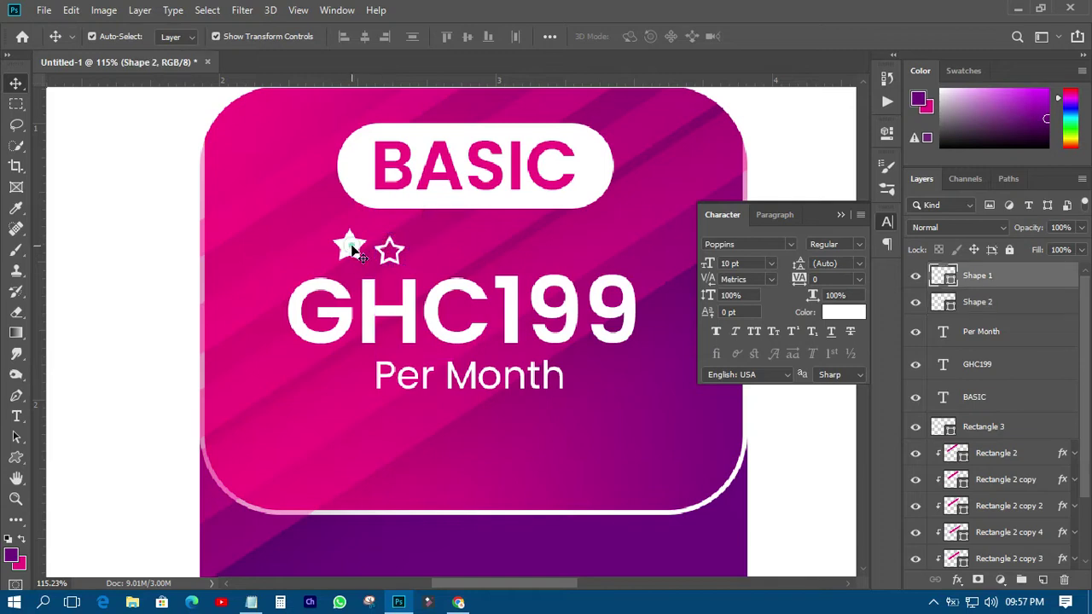
pyautogui.moveTo(390, 76); pyautogui.dragTo(388, 228)
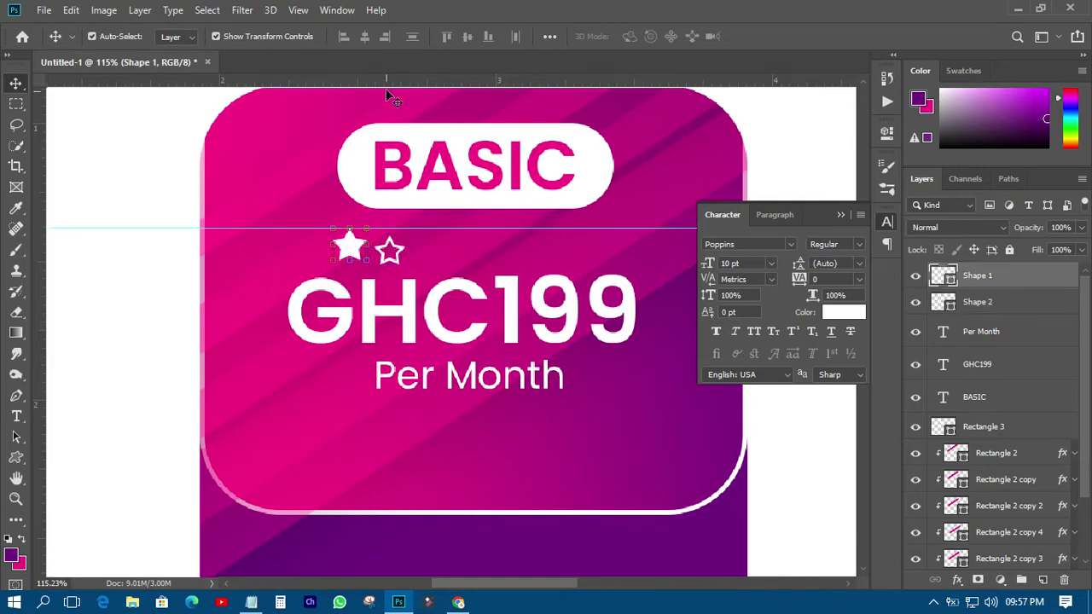
pyautogui.moveTo(390, 79); pyautogui.dragTo(391, 227)
pyautogui.scroll(5, 391, 256)
pyautogui.click(392, 245)
pyautogui.moveTo(390, 287); pyautogui.dragTo(389, 292)
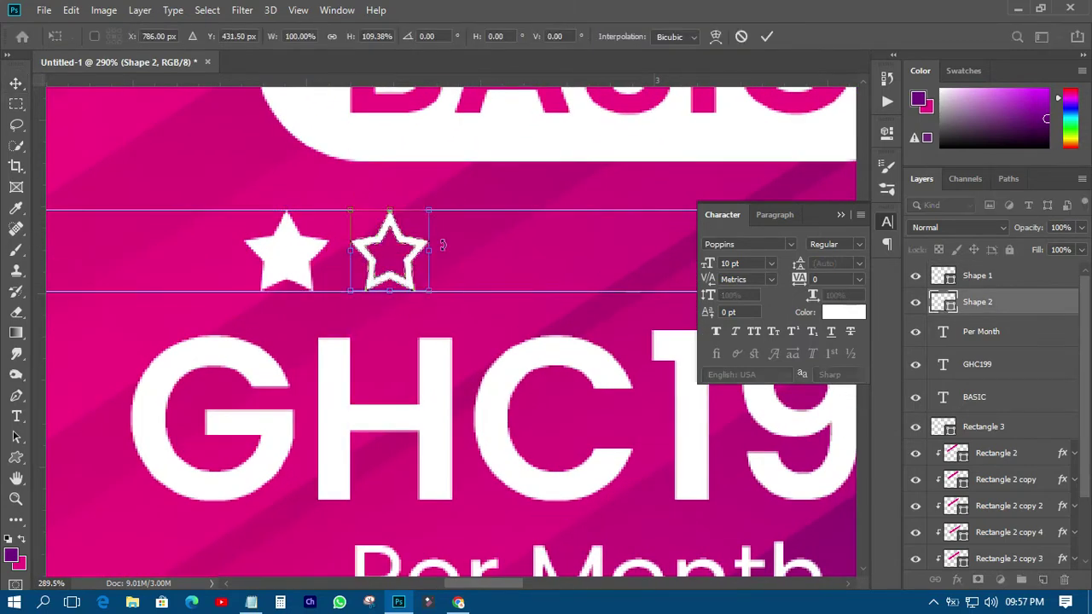
pyautogui.click(767, 37)
# - Make three copies of the solid star, spacing them right with the outline star last
pyautogui.scroll(-6, 361, 239)
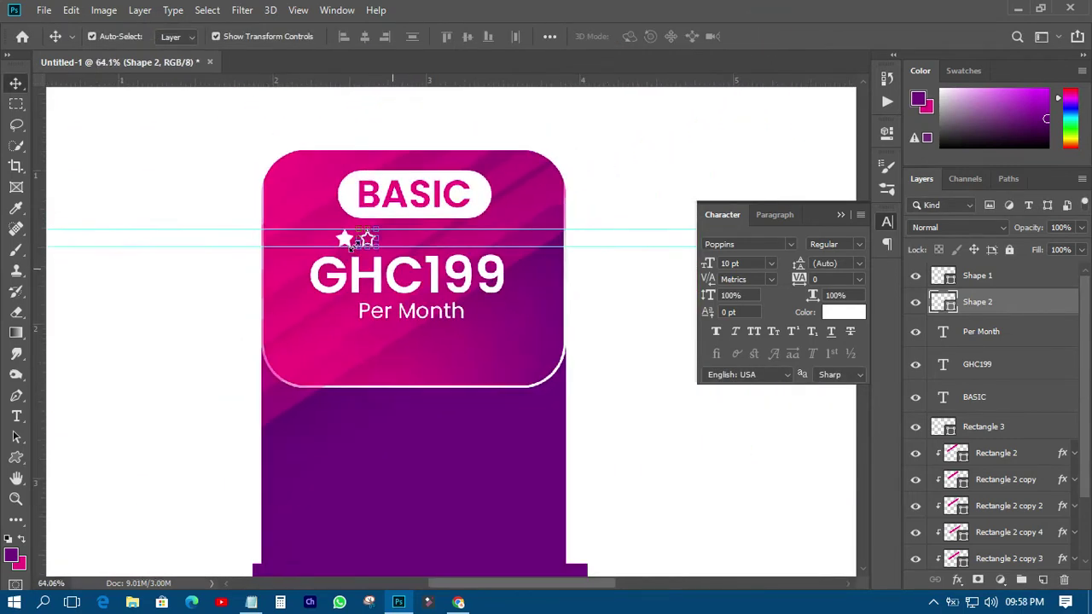
pyautogui.scroll(-1, 353, 246)
pyautogui.click(971, 284)
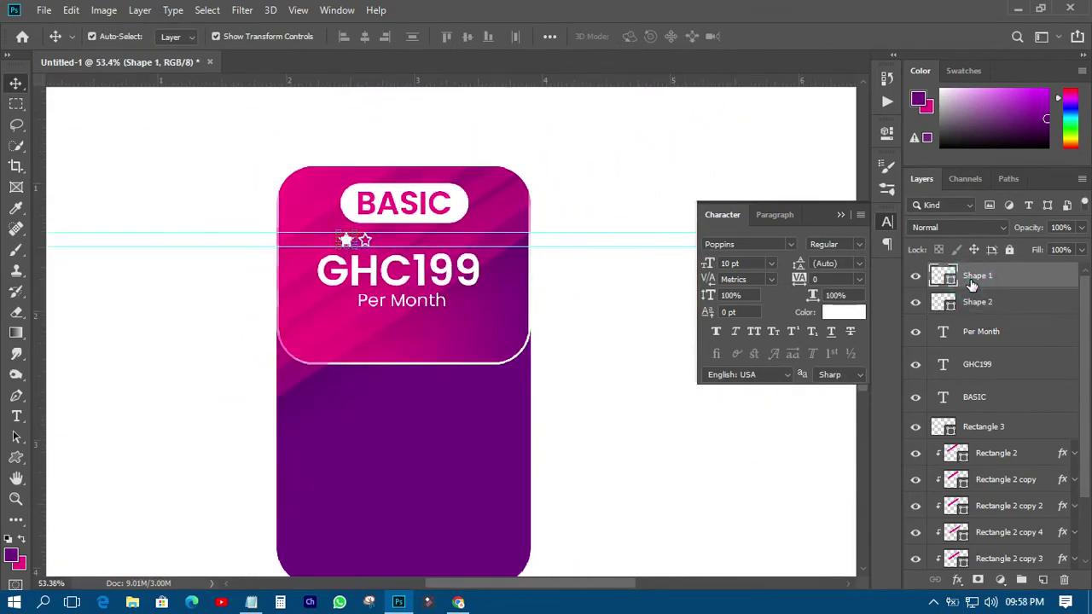
pyautogui.hotkey('ctrl', 'j')
pyautogui.hotkey('ctrl', 'j')
pyautogui.hotkey('ctrl', 'j')
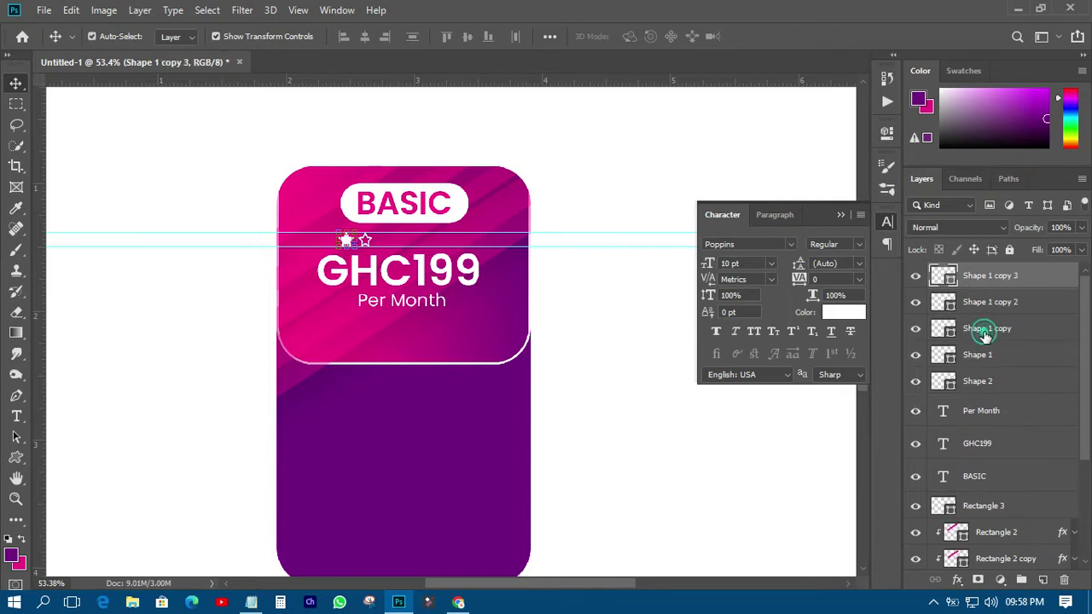
pyautogui.keyDown('shift'); pyautogui.click(985, 333); pyautogui.keyUp('shift')
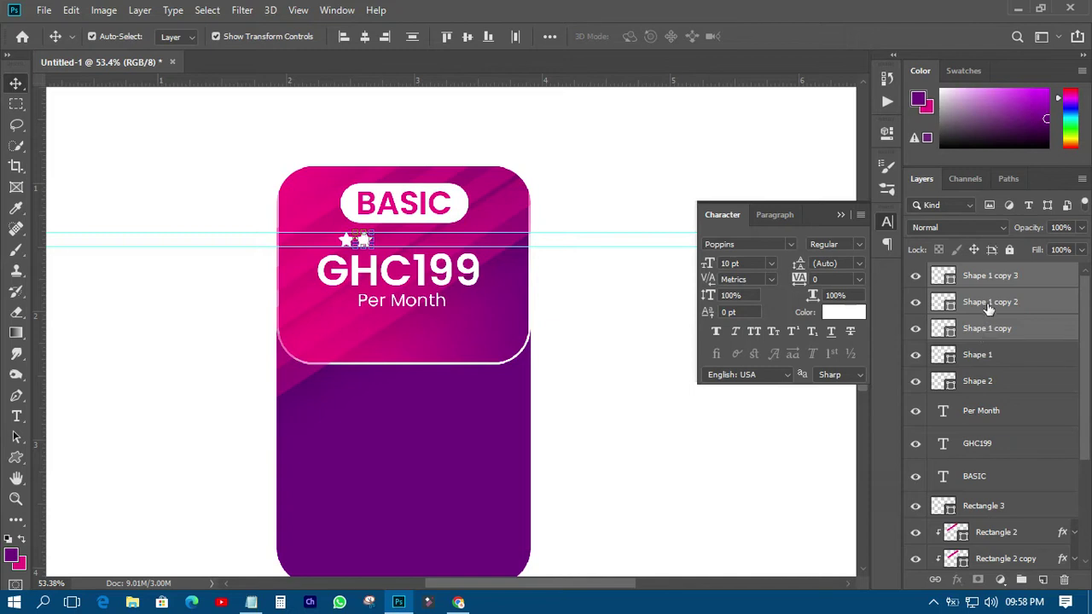
pyautogui.click(989, 307)
pyautogui.keyDown('shift'); pyautogui.click(987, 279); pyautogui.keyUp('shift')
pyautogui.hotkey('shift', 'Right')
pyautogui.hotkey('shift', 'Right')
pyautogui.hotkey('shift', 'Right')
pyautogui.hotkey('shift', 'Right')
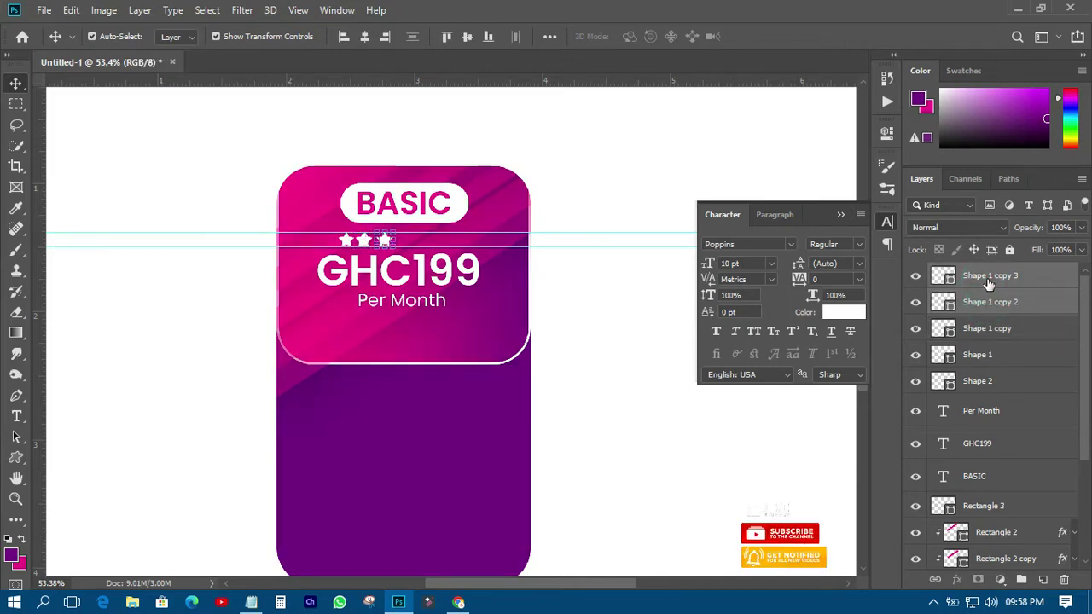
pyautogui.click(987, 285)
pyautogui.hotkey('shift', 'Right')
pyautogui.hotkey('shift', 'Right')
pyautogui.hotkey('shift', 'Right')
pyautogui.hotkey('shift', 'Right')
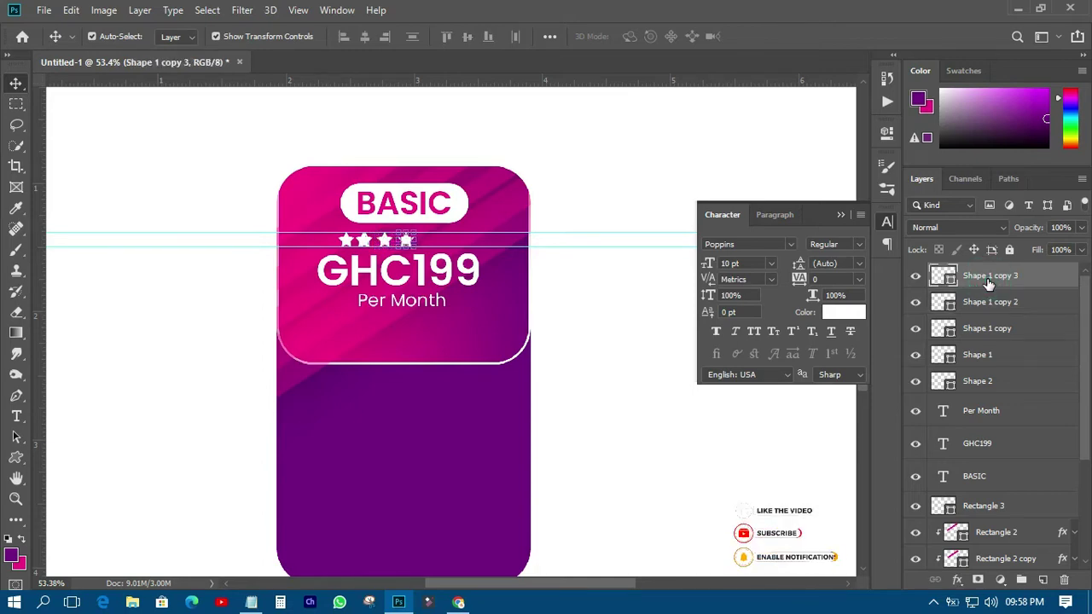
pyautogui.click(987, 360)
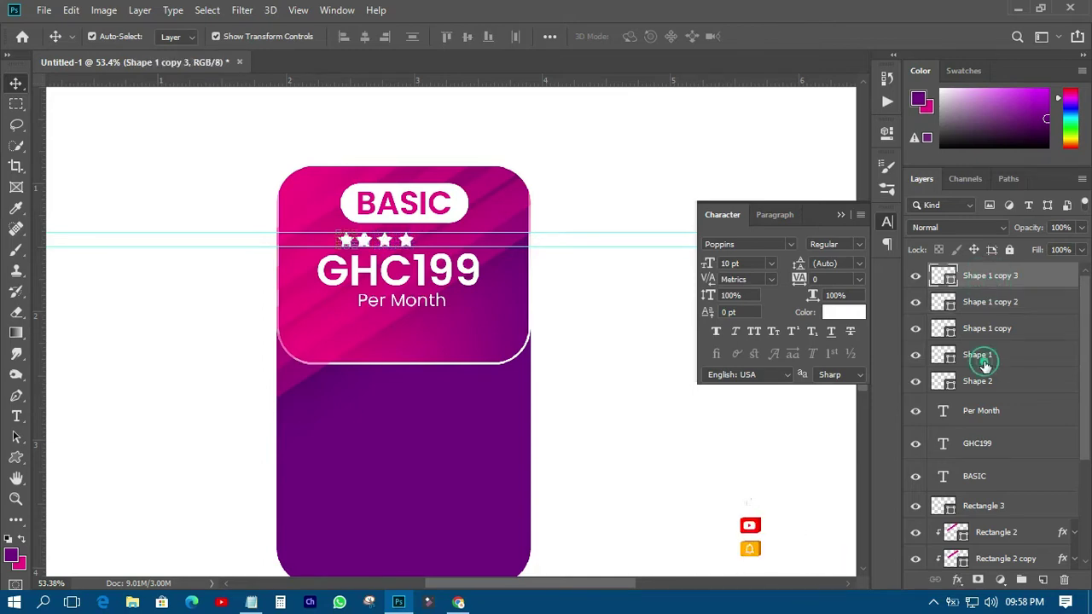
pyautogui.click(975, 380)
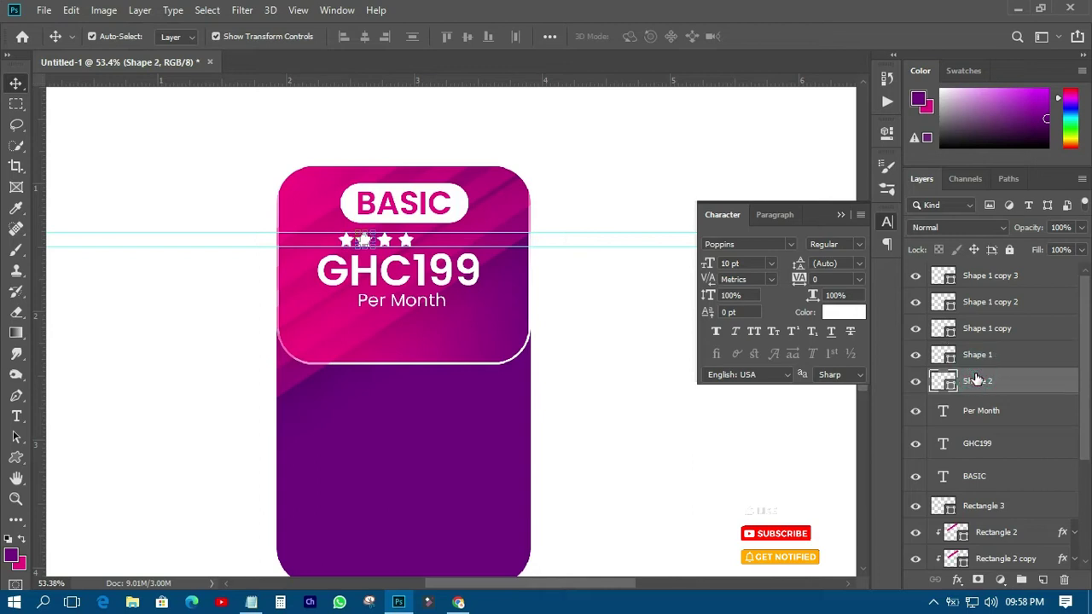
pyautogui.hotkey('shift', 'Right')
pyautogui.hotkey('shift', 'Right')
pyautogui.hotkey('shift', 'Right')
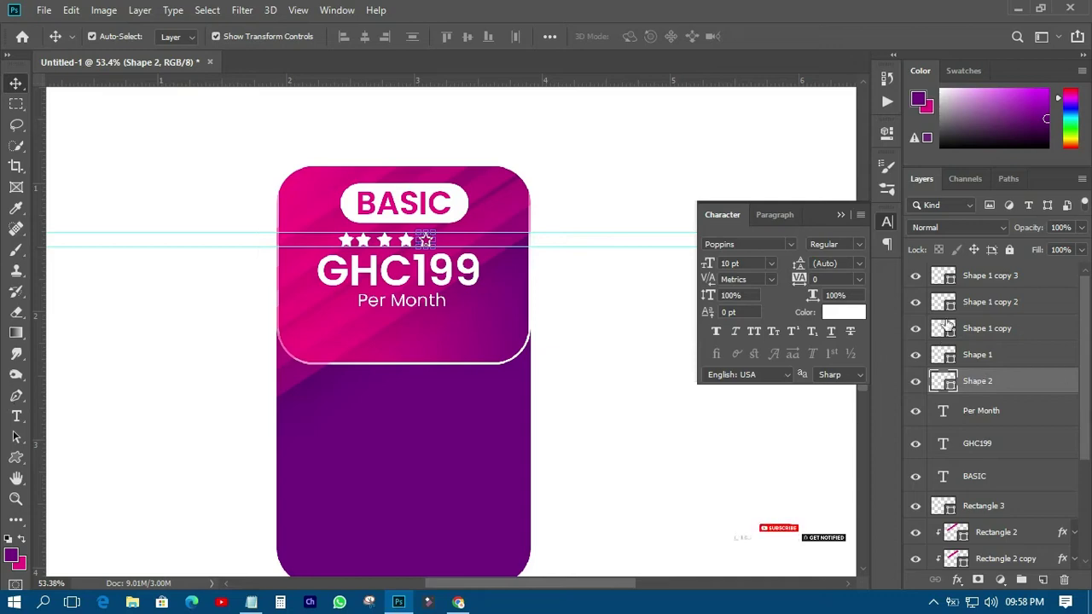
# - Move all five stars together so the row is centred under BASIC
pyautogui.keyDown('shift'); pyautogui.click(995, 286); pyautogui.keyUp('shift')
pyautogui.scroll(5, 378, 223)
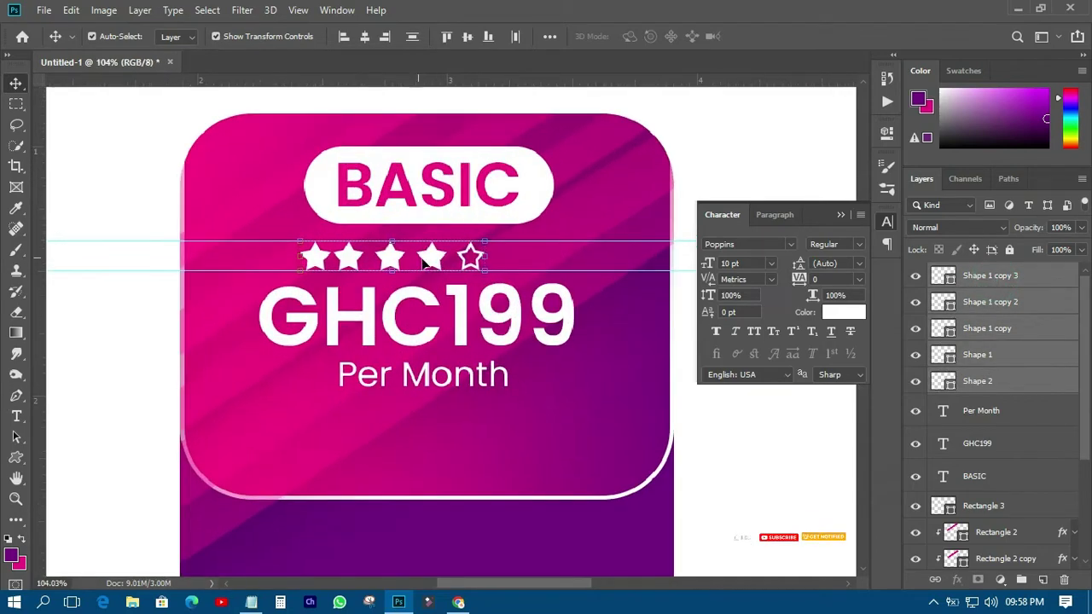
pyautogui.moveTo(432, 263); pyautogui.dragTo(462, 263)
pyautogui.scroll(-5, 462, 262)
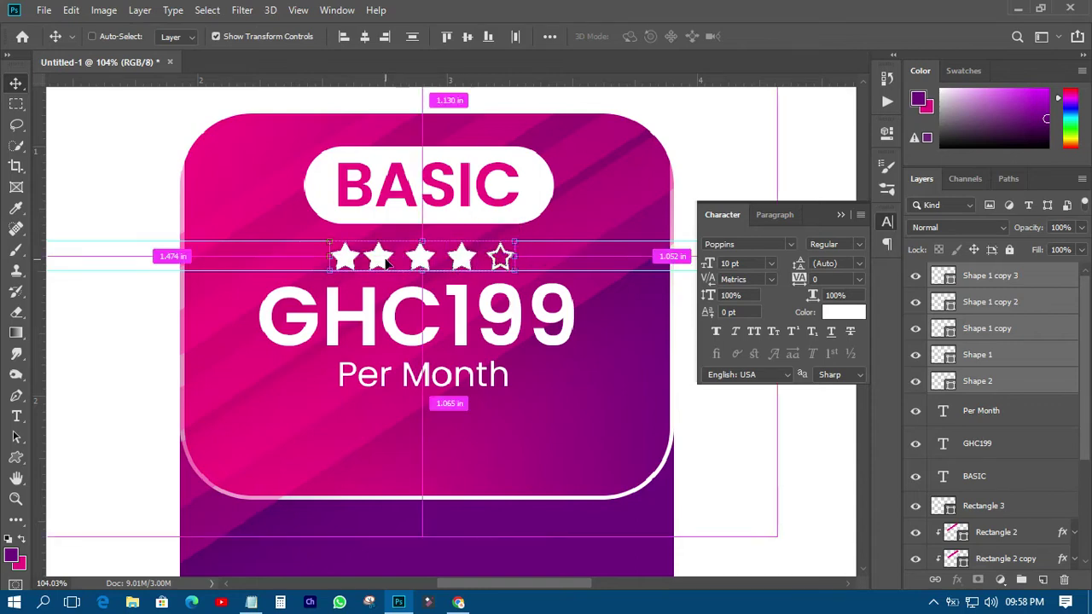
pyautogui.click(124, 178)
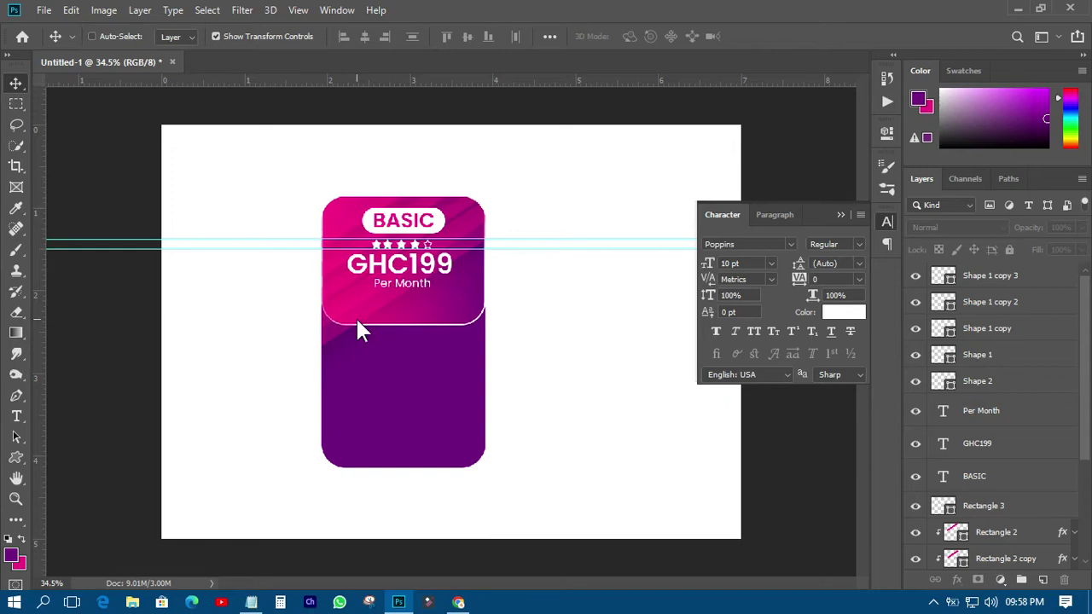
# - Save the document as a Photoshop file named PRICE TaB;LE.psd
pyautogui.hotkey('ctrl', 's')
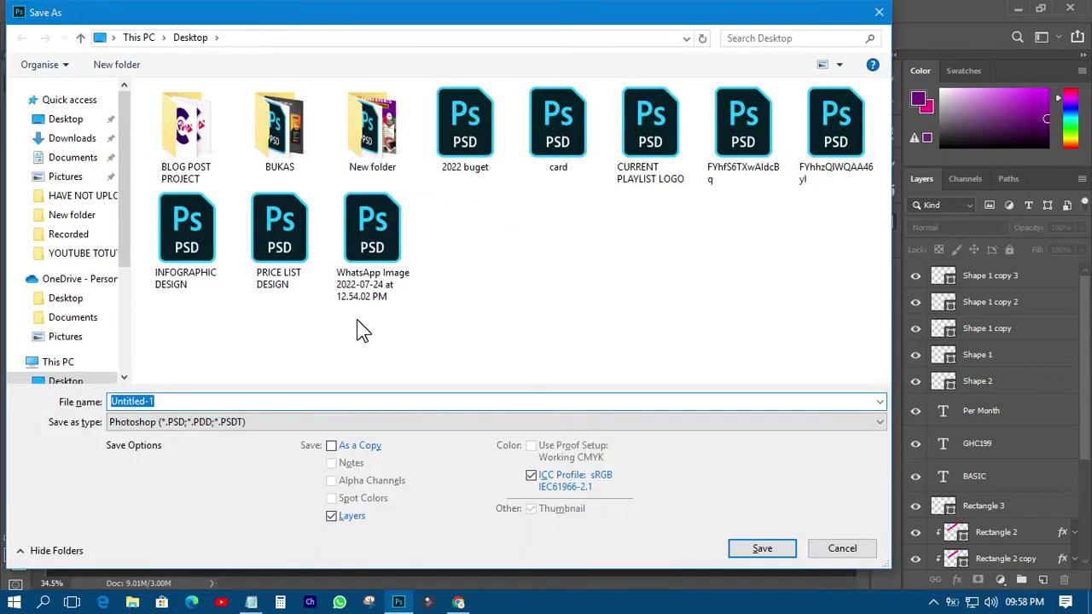
pyautogui.write('PRICE Ta')
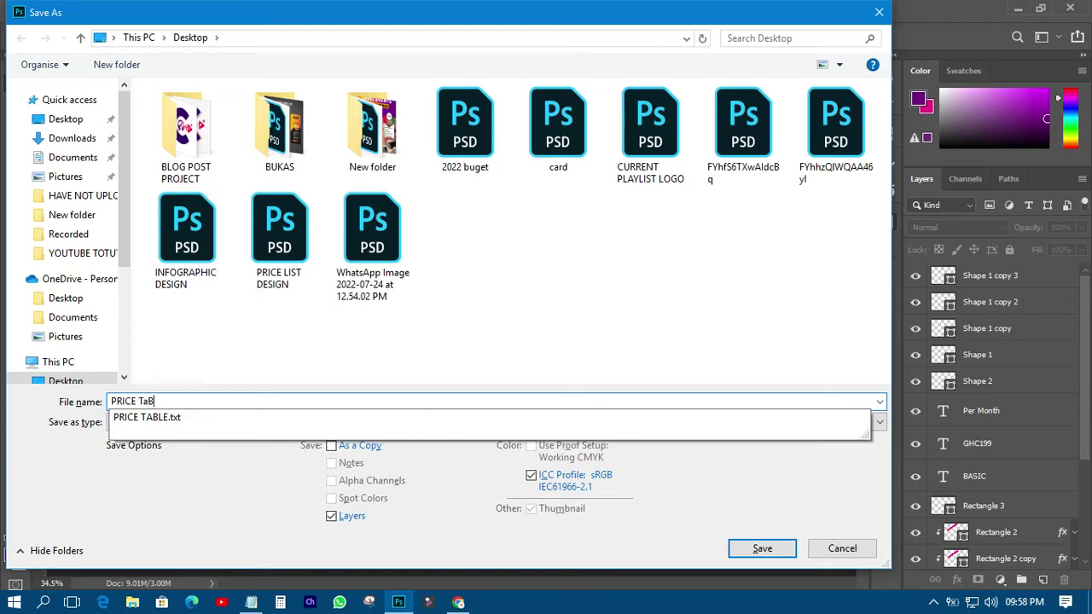
pyautogui.write('B')
pyautogui.press('Escape')
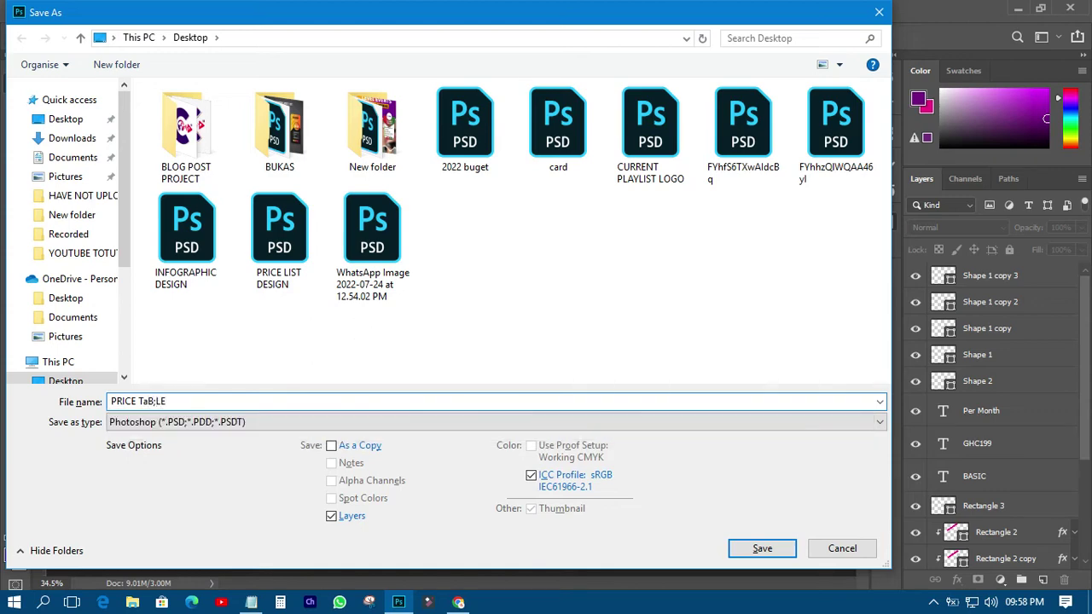
pyautogui.press('Return')
pyautogui.press('Return')
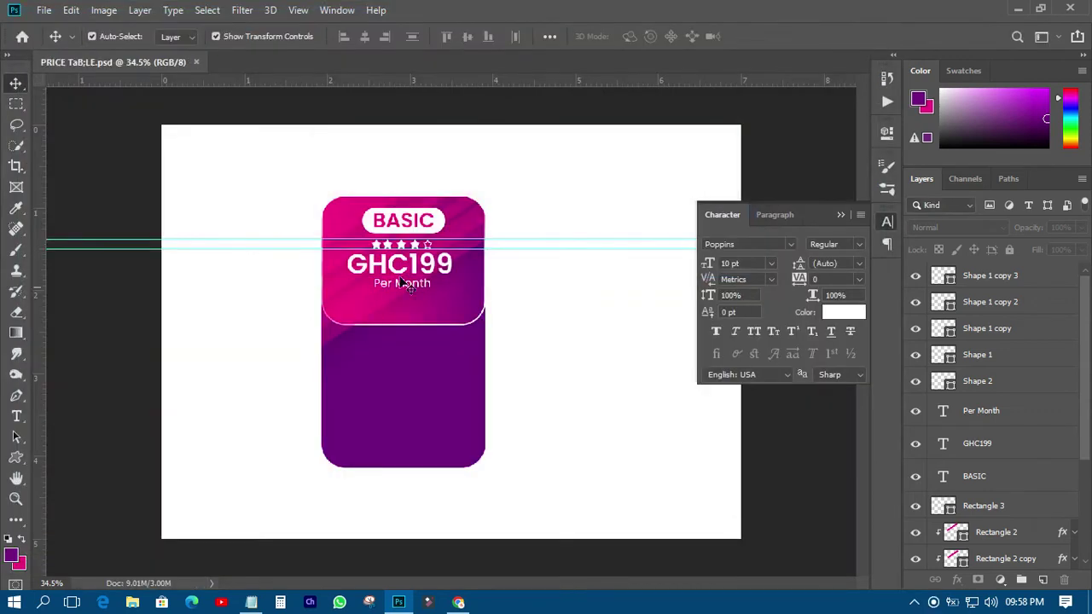
# - Clear all guides from the canvas via View > Clear Canvas Guides
pyautogui.click(299, 10)
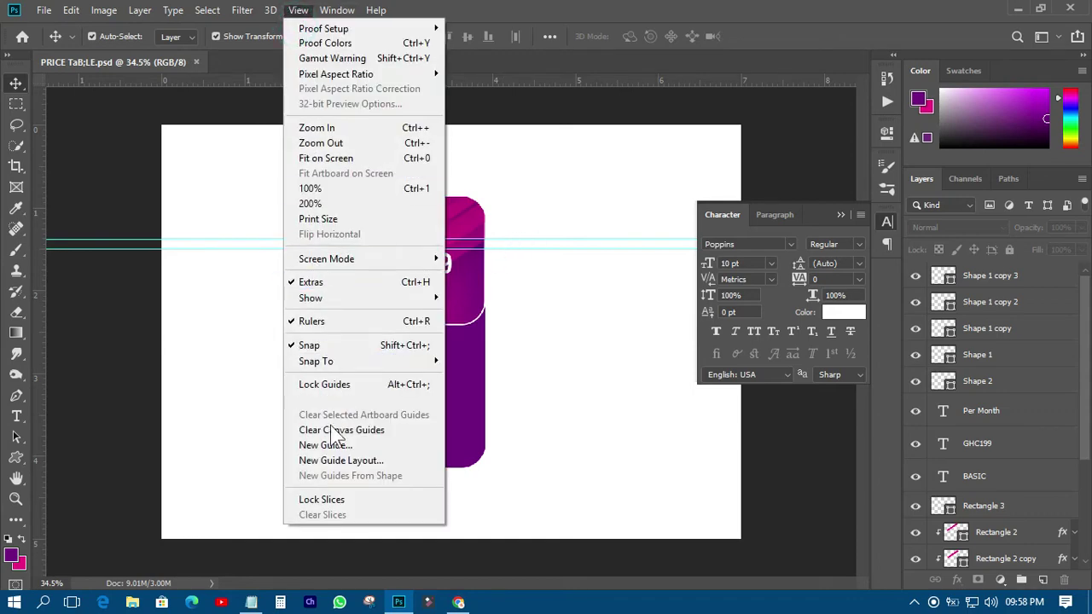
pyautogui.click(327, 400)
pyautogui.scroll(2, 377, 383)
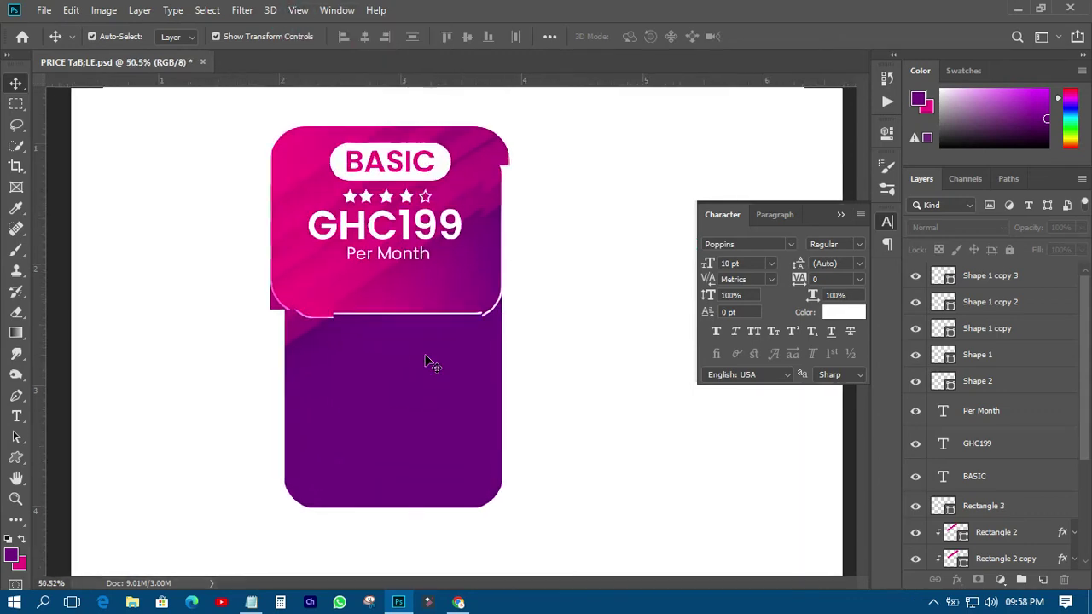
pyautogui.scroll(1, 427, 361)
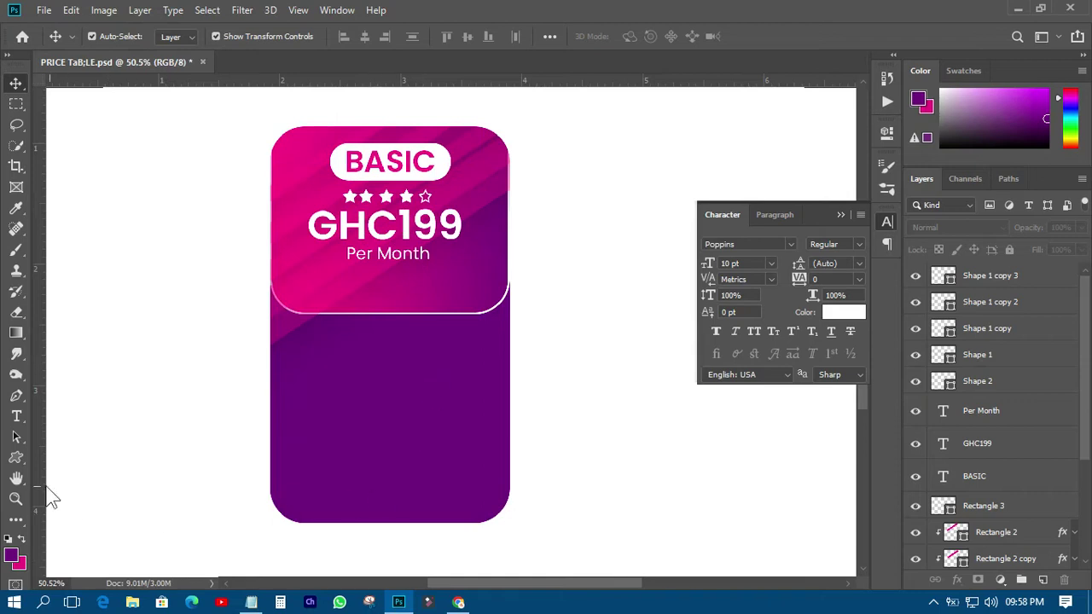
pyautogui.click(17, 458)
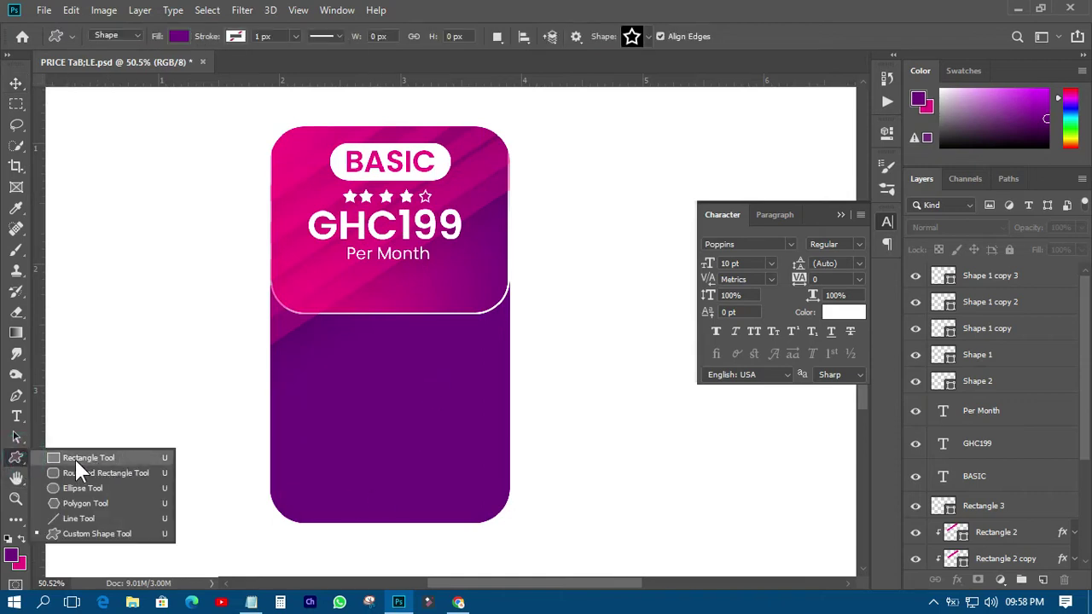
# - Draw a rectangle at the card's bottom edge with 46.5 px rounded corners
pyautogui.click(75, 460)
pyautogui.moveTo(324, 508); pyautogui.dragTo(442, 544)
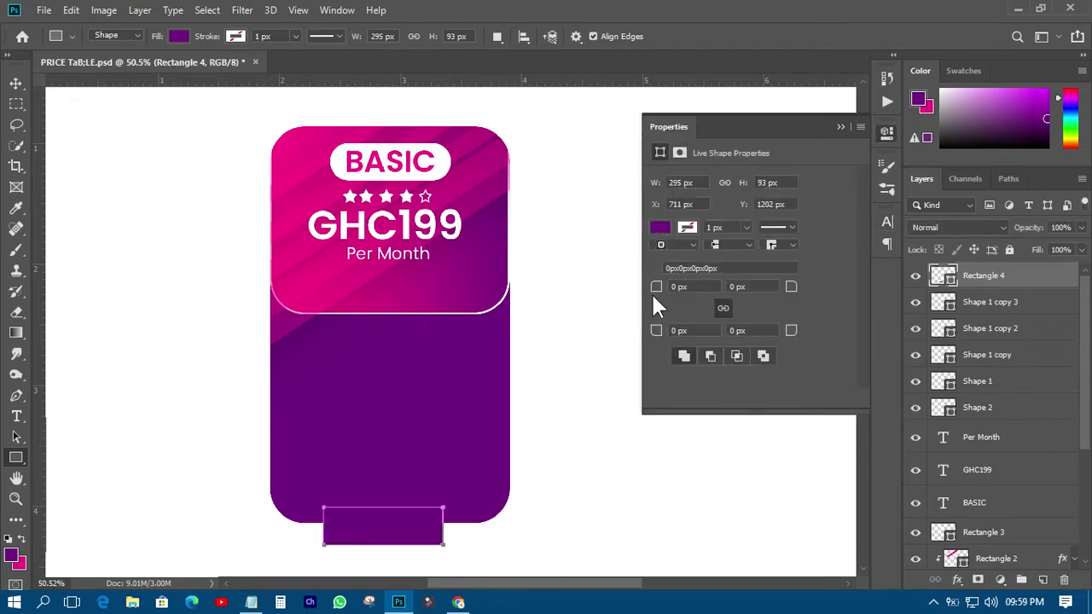
pyautogui.moveTo(655, 290); pyautogui.dragTo(800, 304)
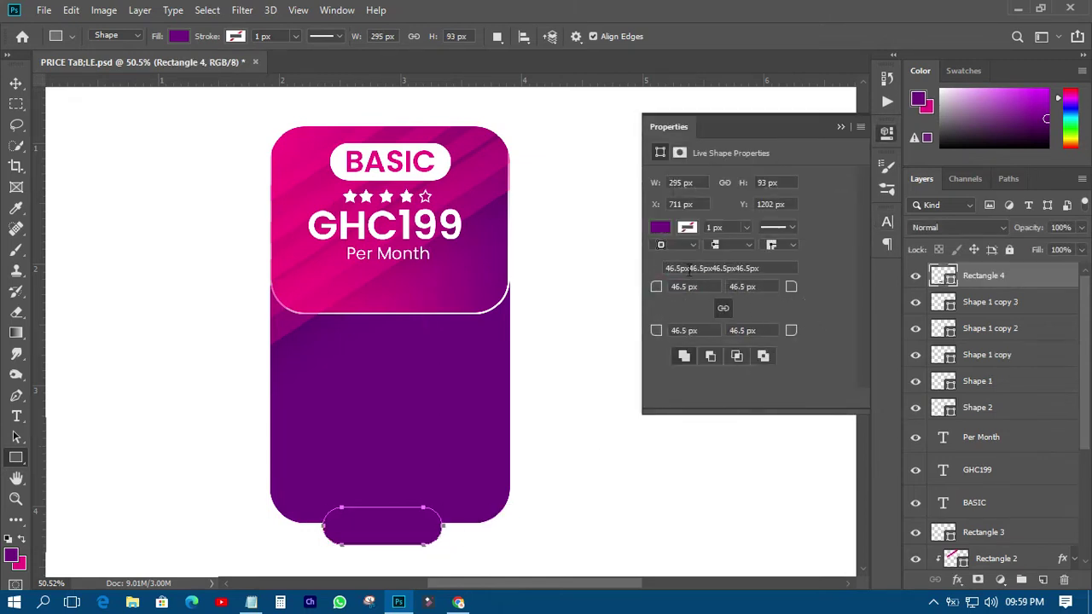
# - Fill the pill with the teal gradient running left to right
pyautogui.click(660, 227)
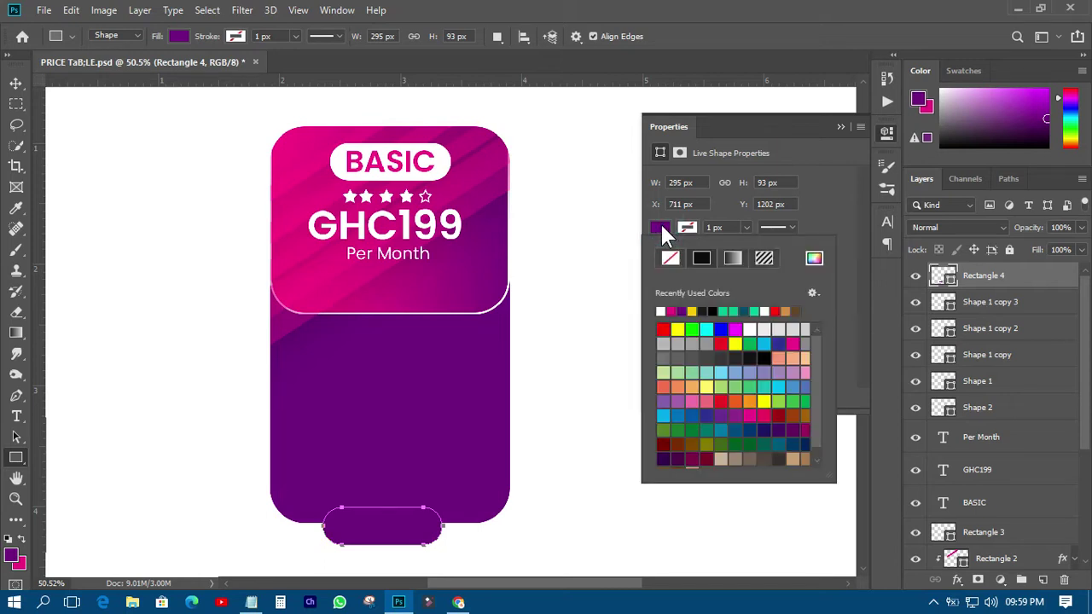
pyautogui.click(733, 258)
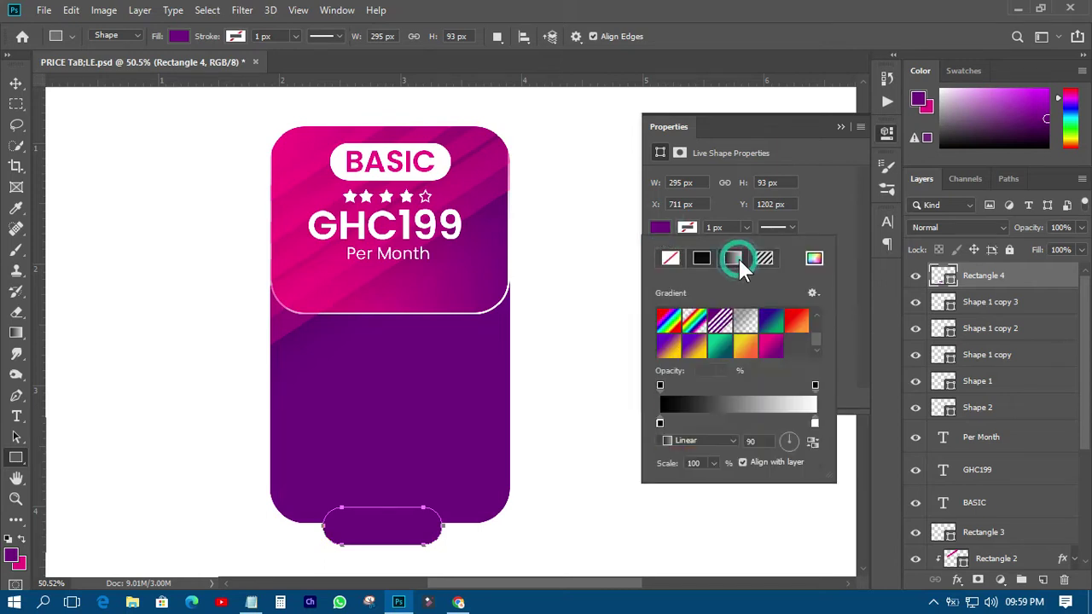
pyautogui.click(719, 350)
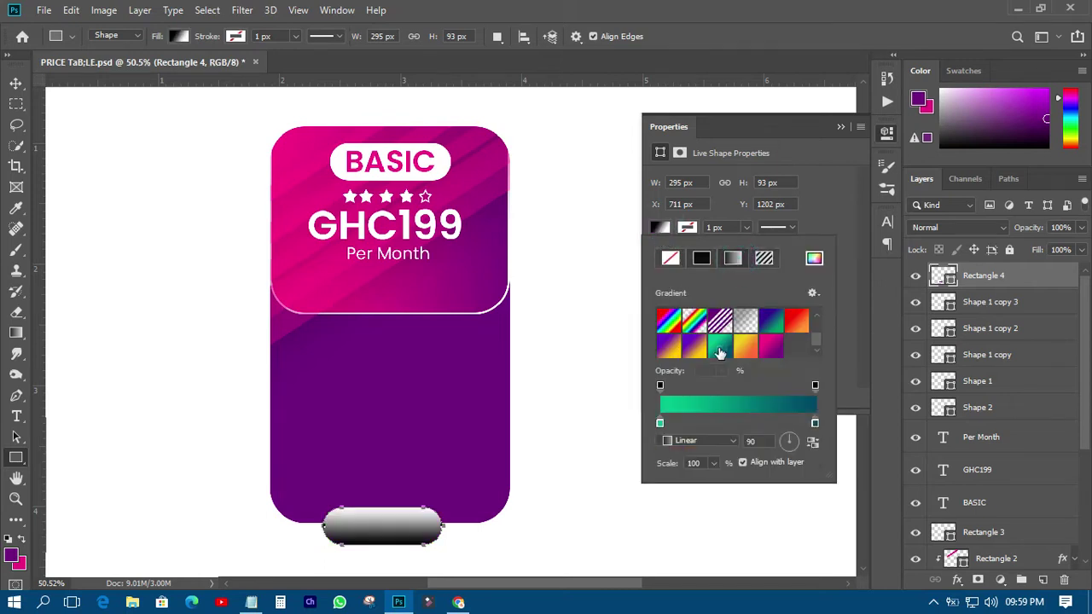
pyautogui.click(795, 441)
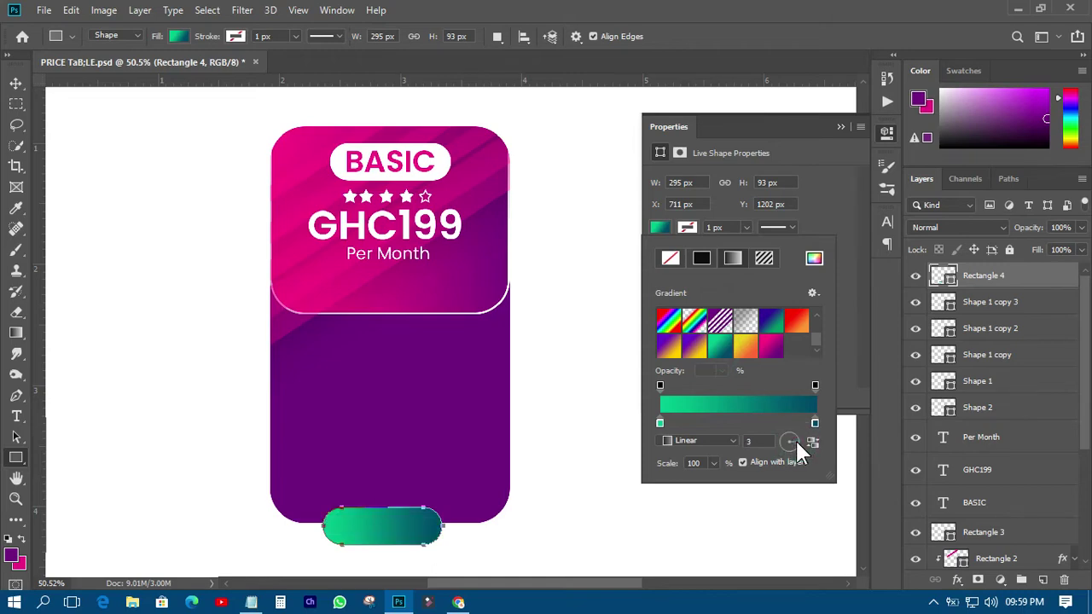
pyautogui.click(16, 82)
pyautogui.click(16, 83)
pyautogui.scroll(-2, 342, 331)
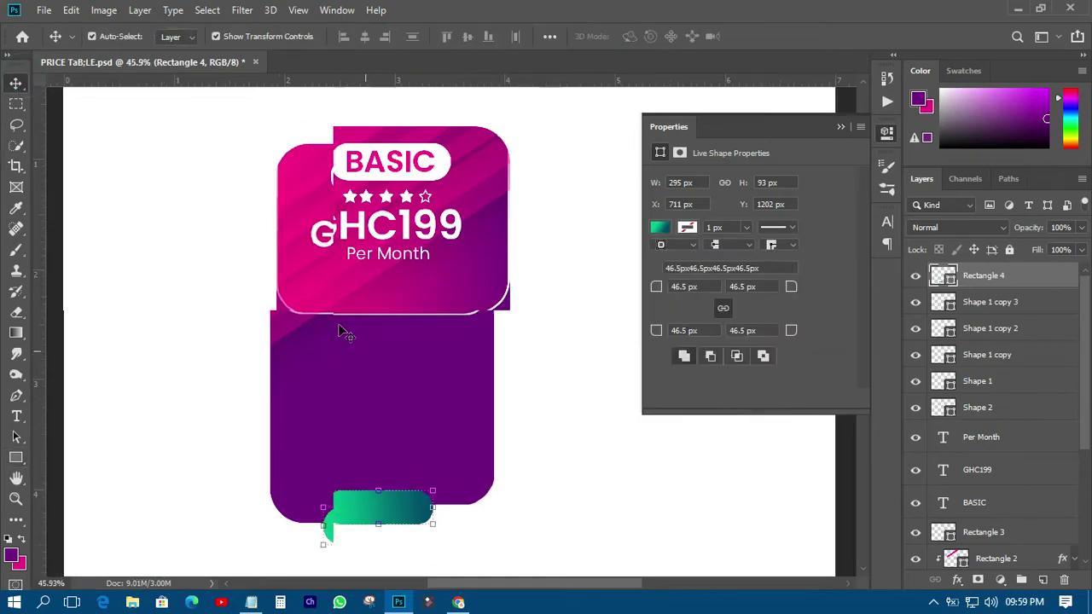
pyautogui.click(115, 368)
# - Edit the BUY NOW text on the teal pill and nudge it left
pyautogui.click(17, 416)
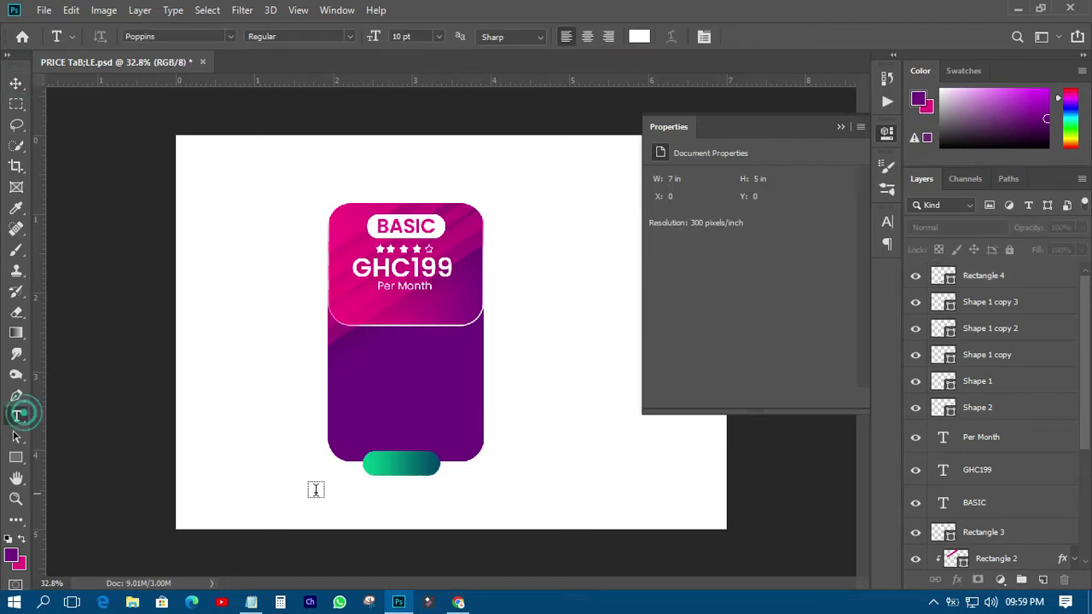
pyautogui.click(387, 467)
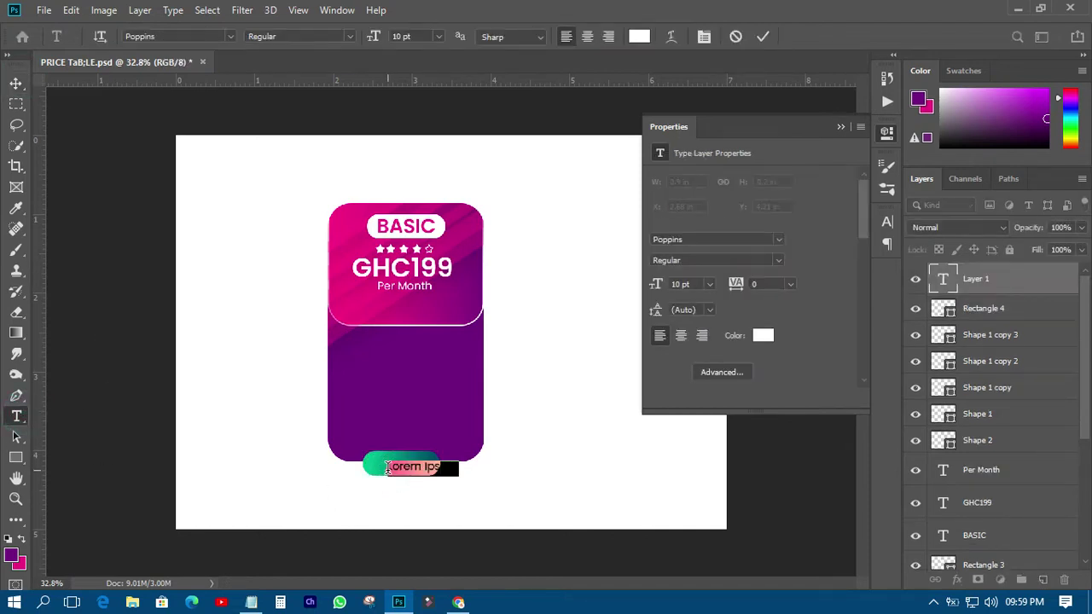
pyautogui.press('BackSpace')
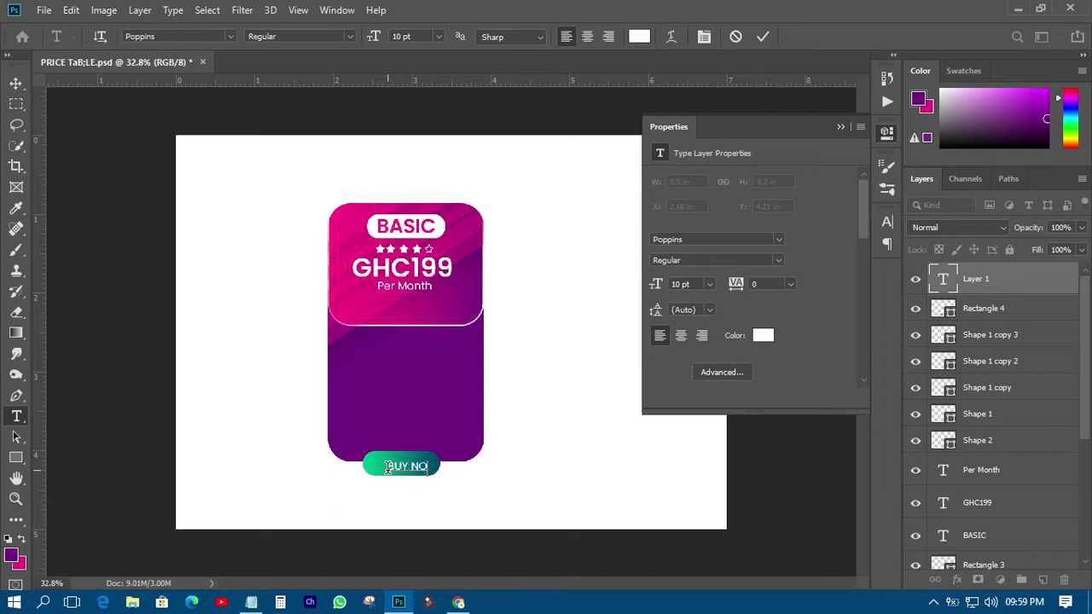
pyautogui.hotkey('ctrl', 'Return')
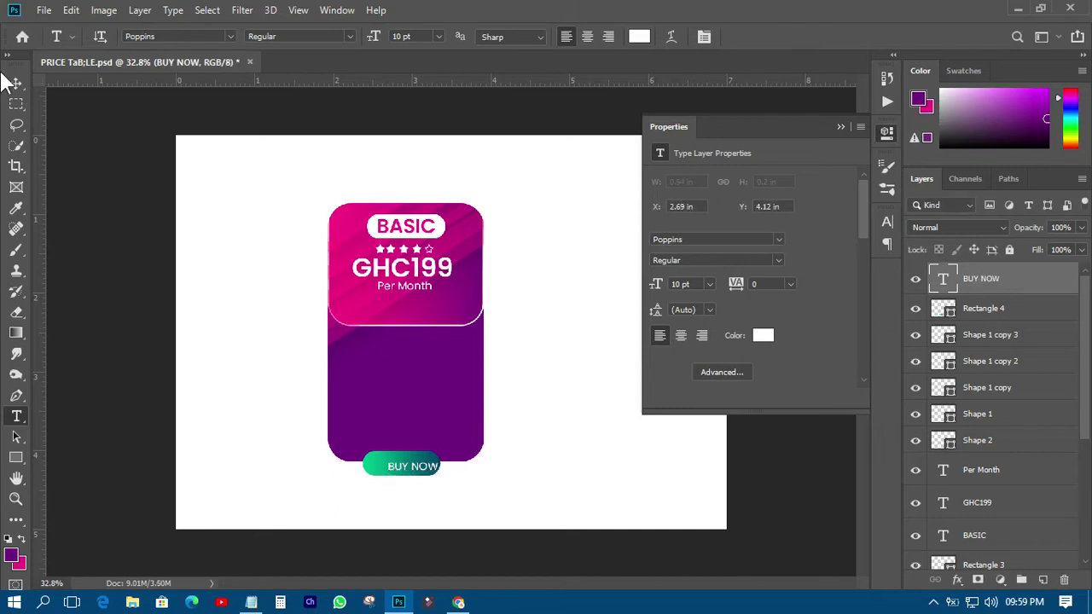
pyautogui.click(15, 84)
pyautogui.click(55, 176)
pyautogui.scroll(2, 380, 491)
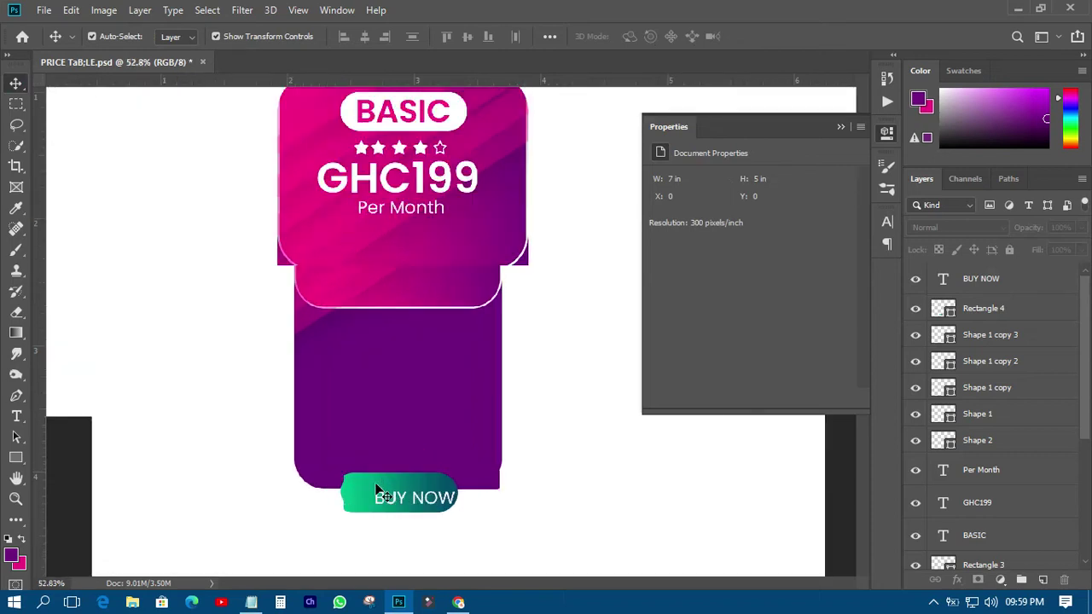
pyautogui.scroll(3, 377, 489)
pyautogui.moveTo(424, 490); pyautogui.dragTo(410, 486)
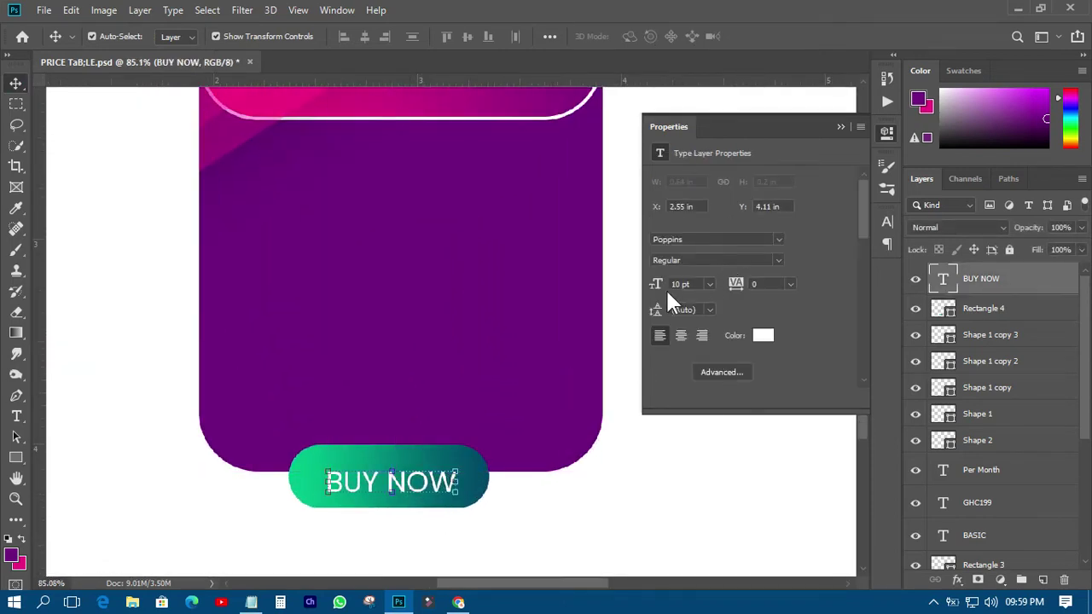
# - Set BUY NOW to SemiBold, raise it to centre on the button, and close Properties
pyautogui.click(777, 264)
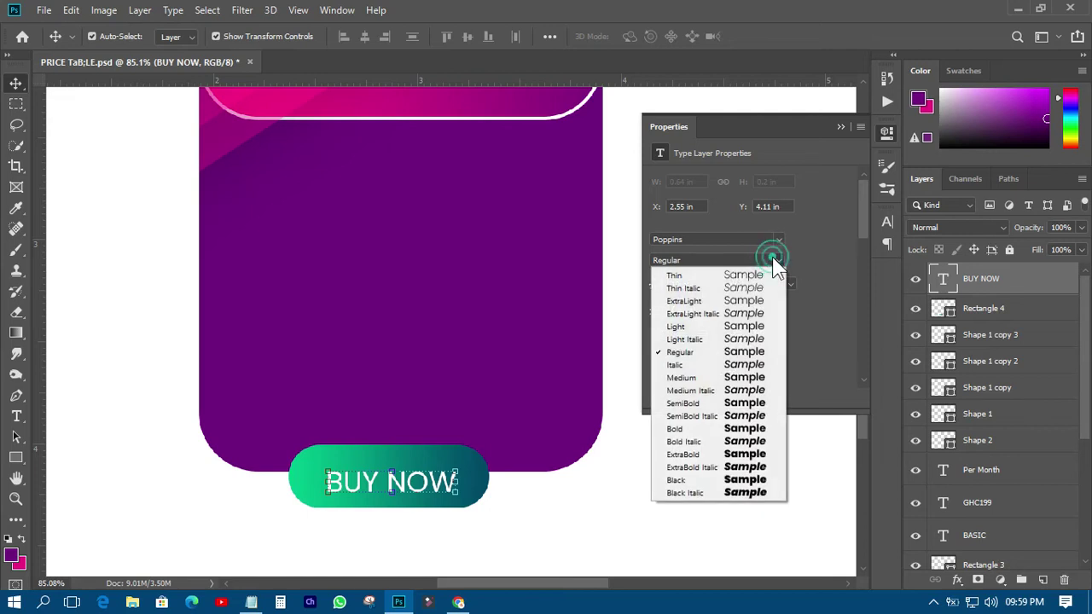
pyautogui.click(688, 408)
pyautogui.scroll(-5, 344, 414)
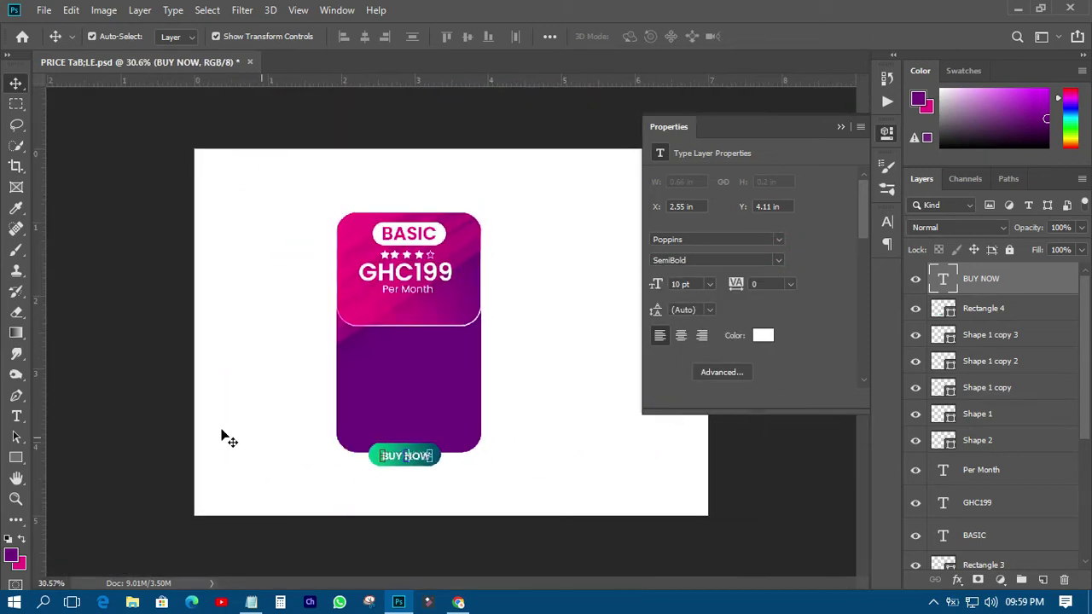
pyautogui.click(171, 381)
pyautogui.moveTo(428, 467)
pyautogui.mouseDown()
pyautogui.moveTo(420, 459)
pyautogui.moveTo(427, 465)
pyautogui.mouseUp()
pyautogui.click(119, 363)
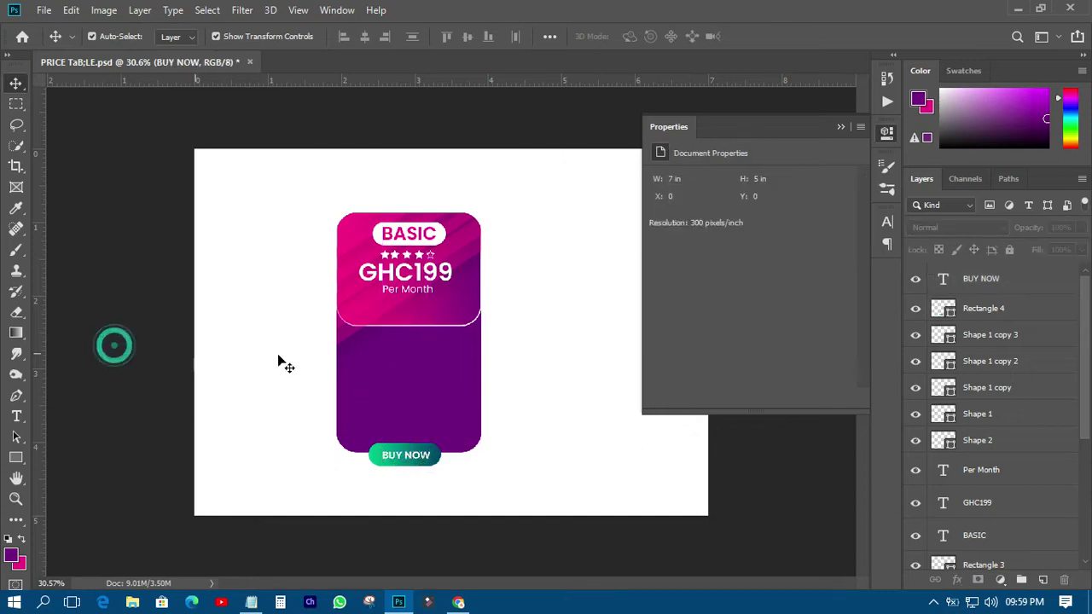
pyautogui.scroll(3, 403, 373)
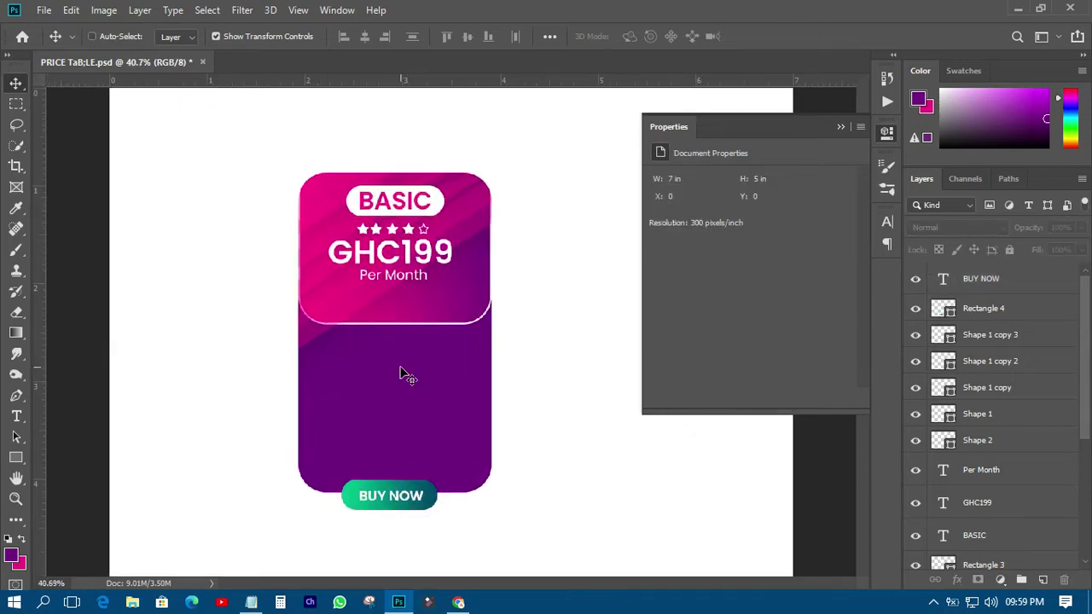
pyautogui.click(887, 132)
pyautogui.scroll(-3, 452, 331)
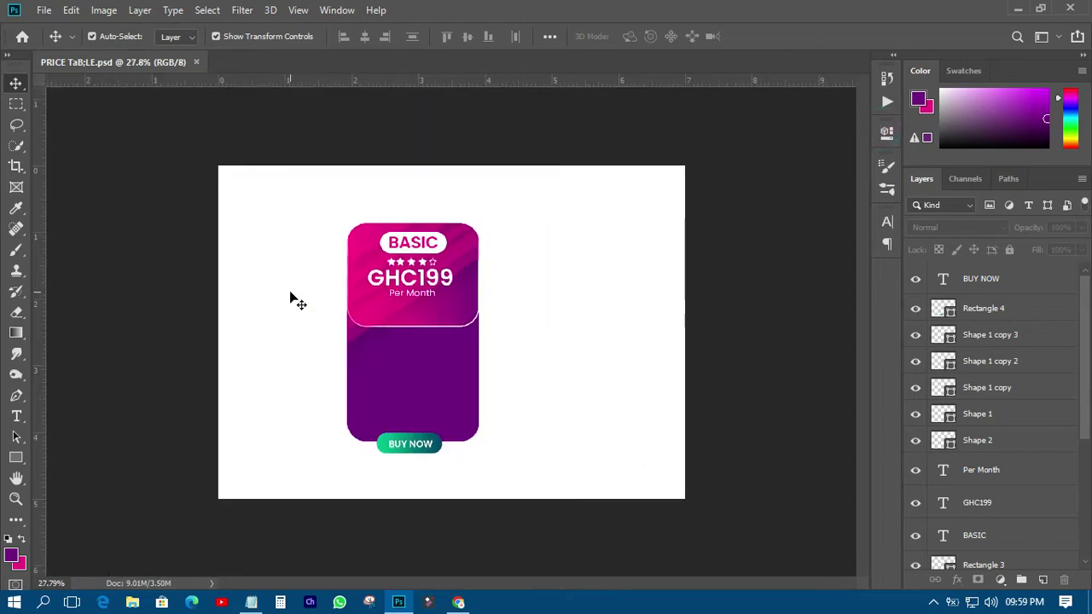
pyautogui.click(967, 284)
pyautogui.scroll(-3, 967, 285)
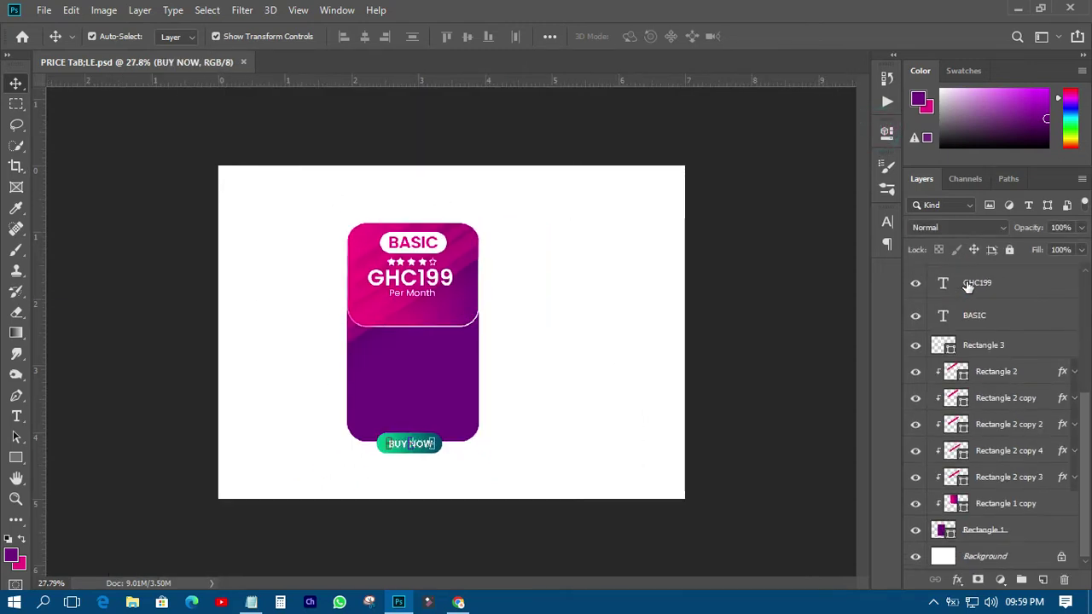
# - Group all card layers into a group named 1 and move it left
pyautogui.keyDown('shift'); pyautogui.click(967, 530); pyautogui.keyUp('shift')
pyautogui.click(1021, 579)
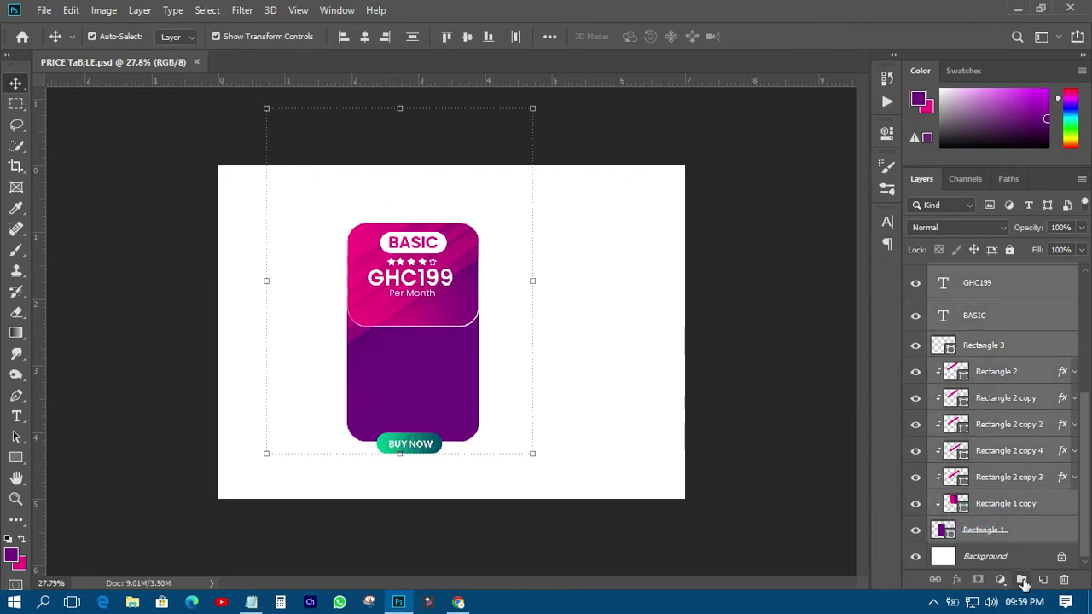
pyautogui.doubleClick(979, 275)
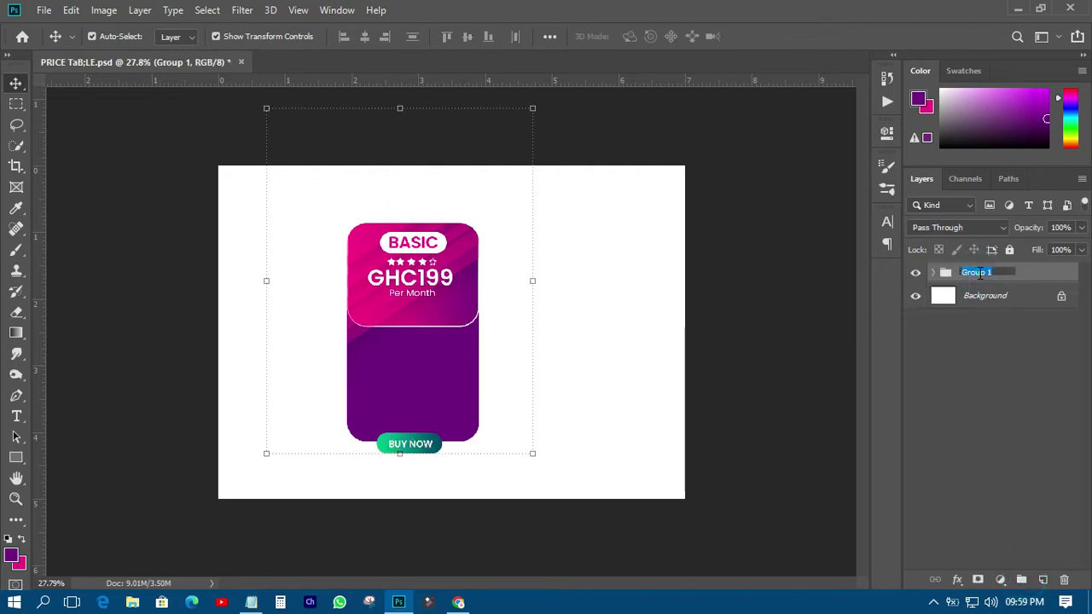
pyautogui.write('1')
pyautogui.press('Return')
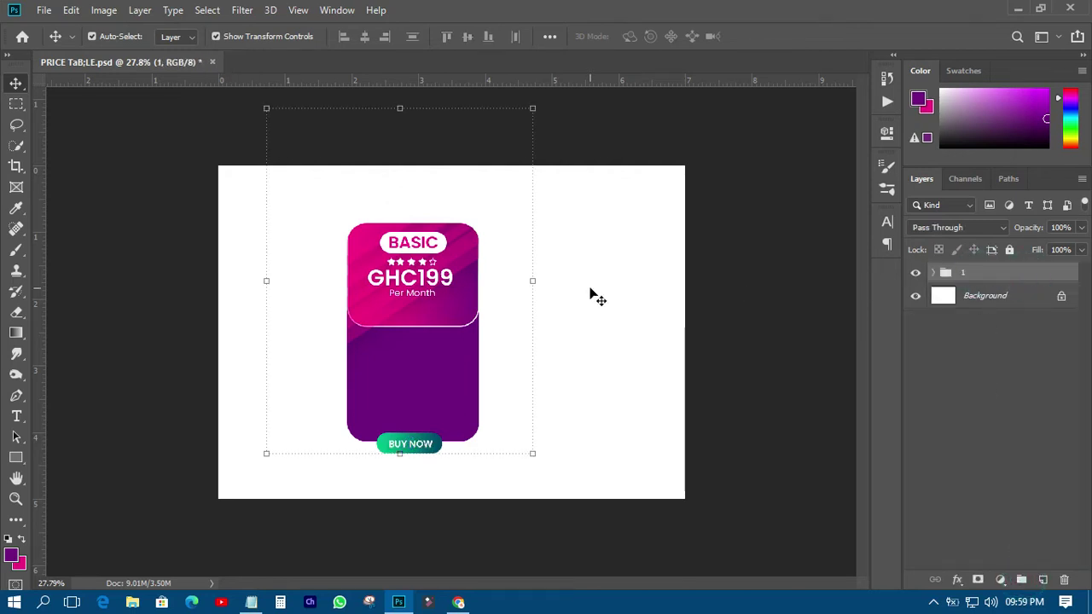
pyautogui.moveTo(401, 342); pyautogui.dragTo(311, 339)
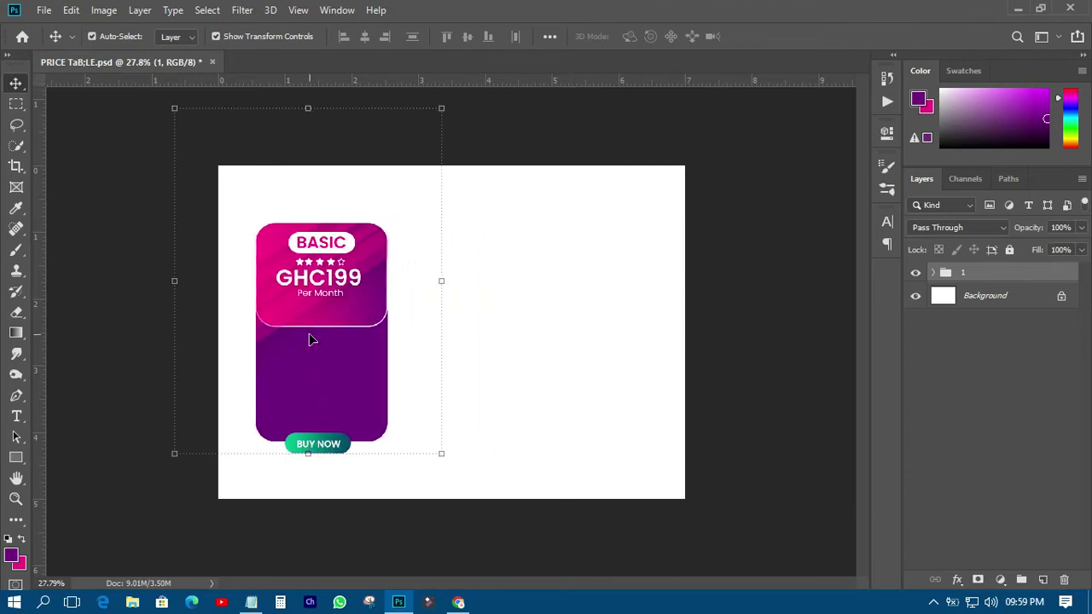
# - Duplicate the card group twice, placing the copies side by side in three columns
pyautogui.keyDown('alt'); pyautogui.moveTo(311, 339); pyautogui.dragTo(309, 339); pyautogui.keyUp('alt')
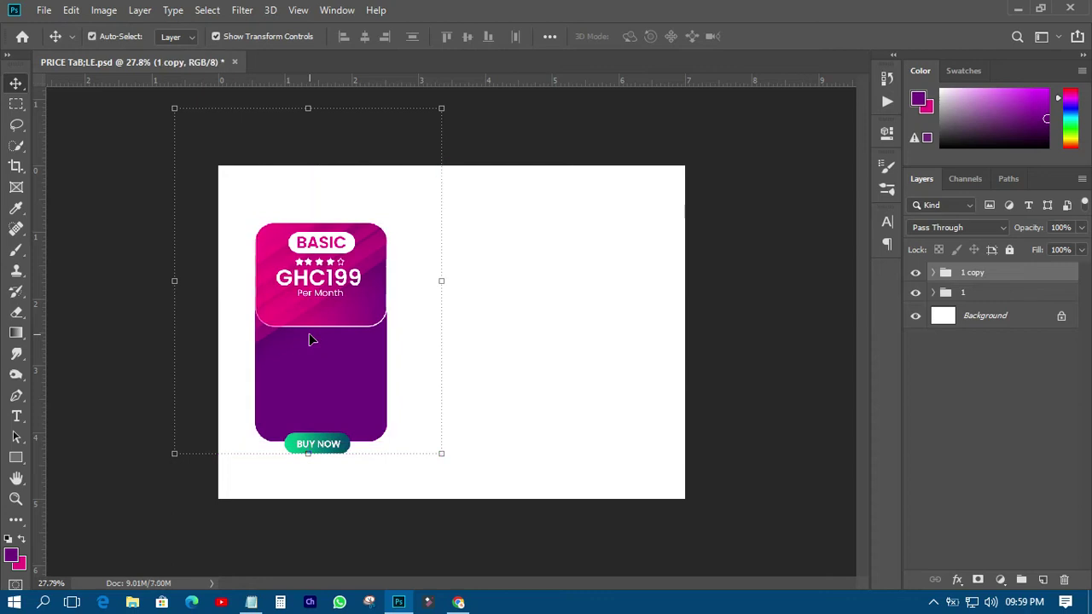
pyautogui.hotkey('shift', 'Right')
pyautogui.hotkey('shift', 'Right')
pyautogui.hotkey('shift', 'Right')
pyautogui.hotkey('shift', 'Right')
pyautogui.hotkey('shift', 'Right')
pyautogui.hotkey('shift', 'Right')
pyautogui.hotkey('shift', 'Right')
pyautogui.hotkey('shift', 'Right')
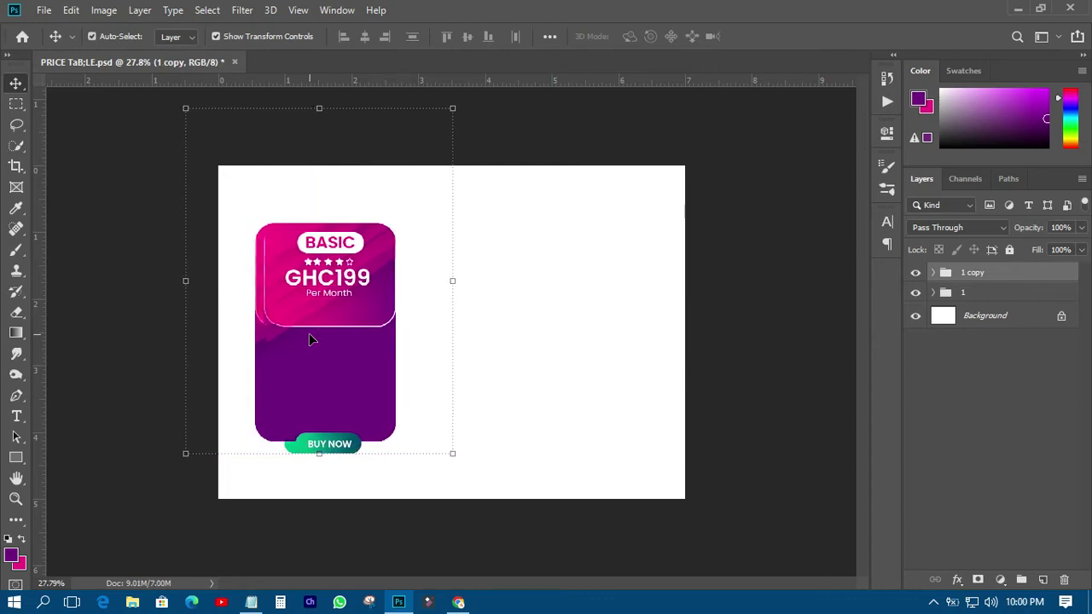
pyautogui.hotkey('shift', 'Right')
pyautogui.hotkey('shift', 'Right')
pyautogui.moveTo(316, 342); pyautogui.dragTo(432, 345)
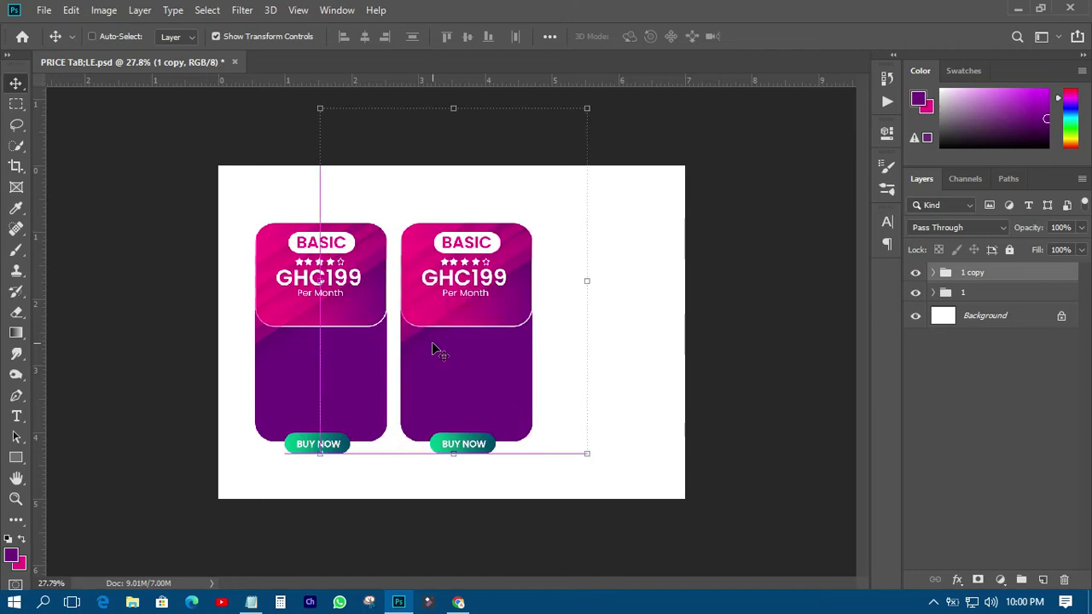
pyautogui.hotkey('ctrl', 'j')
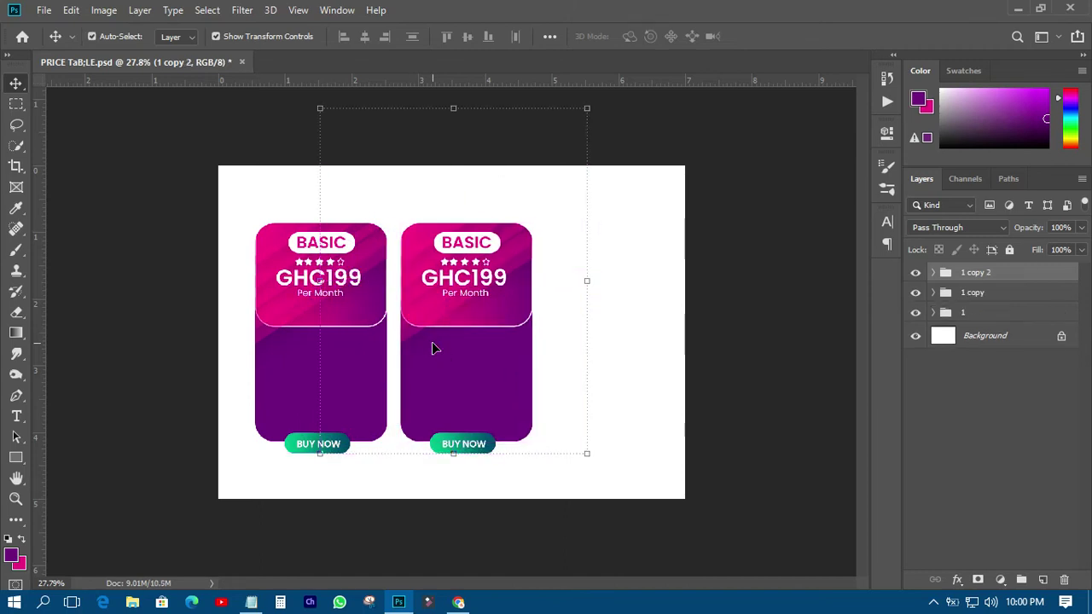
pyautogui.moveTo(479, 325); pyautogui.dragTo(618, 333)
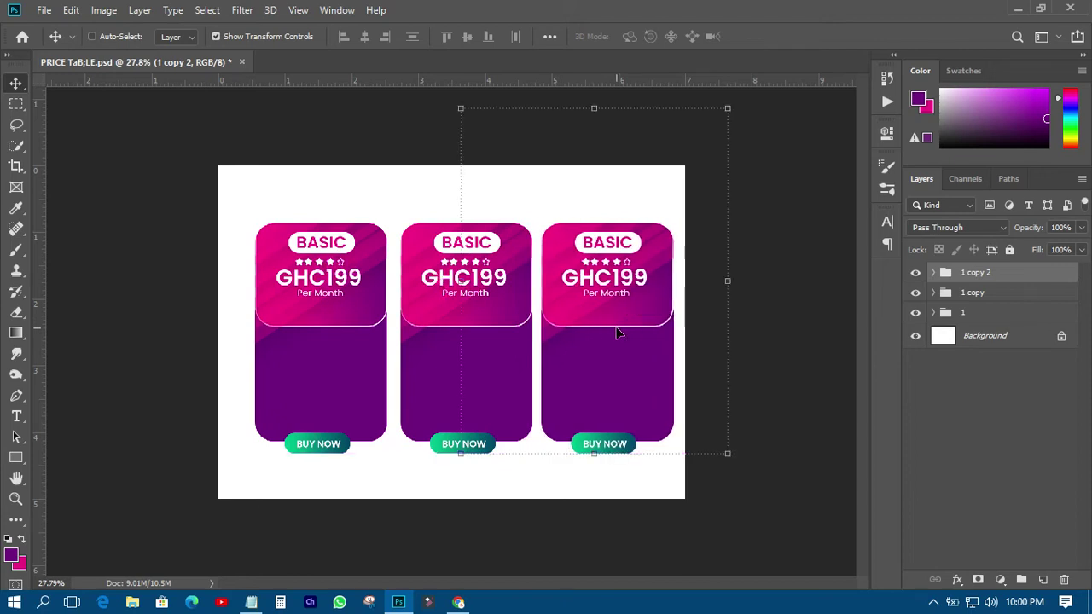
pyautogui.click(819, 261)
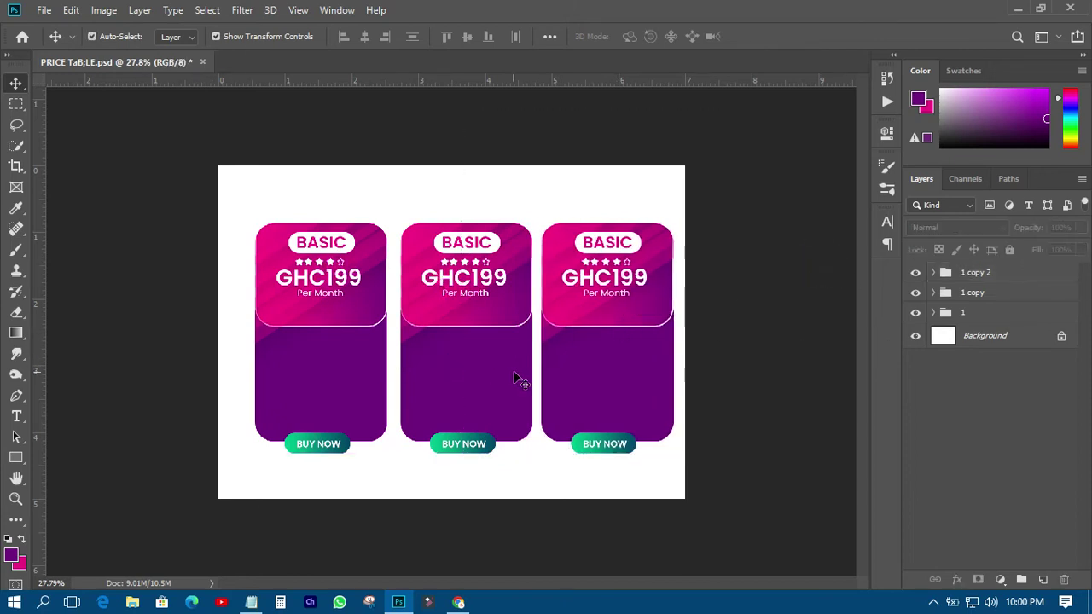
pyautogui.scroll(2, 515, 378)
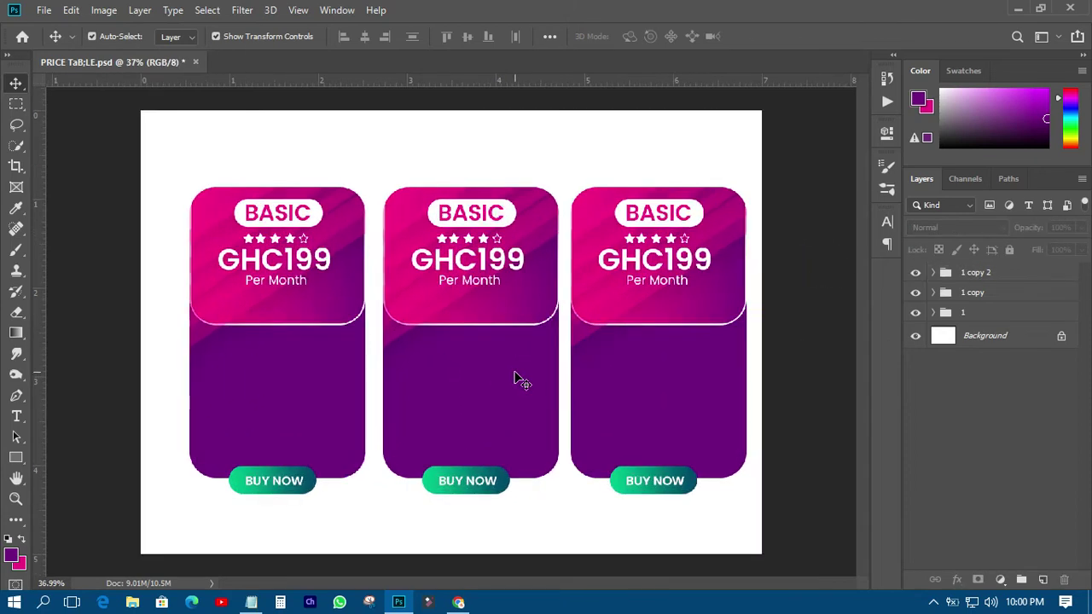
# - Replace the middle card's BASIC label with STANDARD copied from Notepad and recentre it
pyautogui.click(482, 215)
pyautogui.click(252, 601)
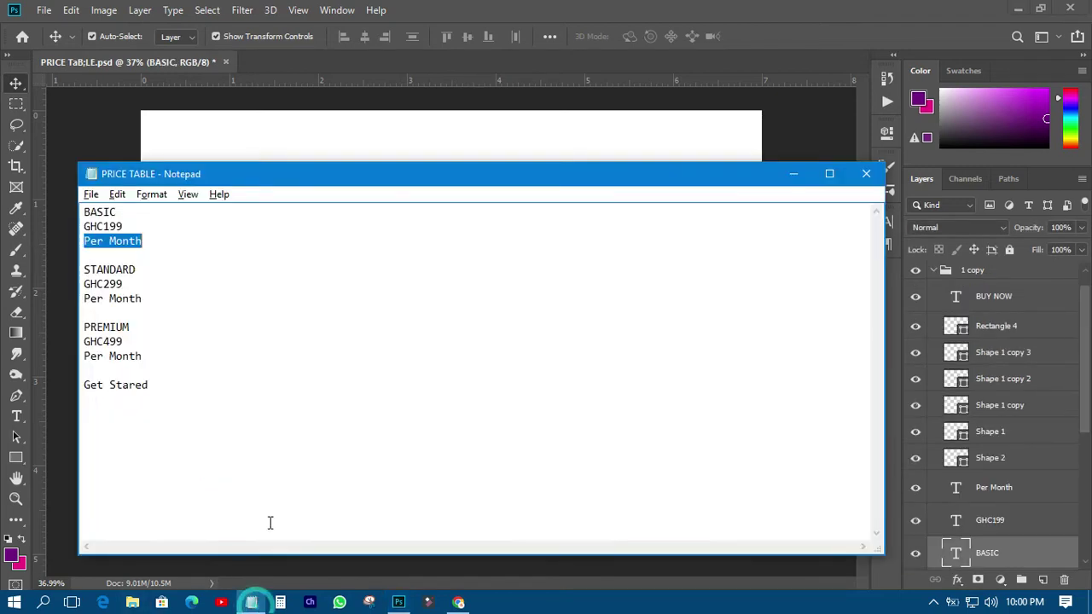
pyautogui.doubleClick(120, 269)
pyautogui.rightClick(114, 269)
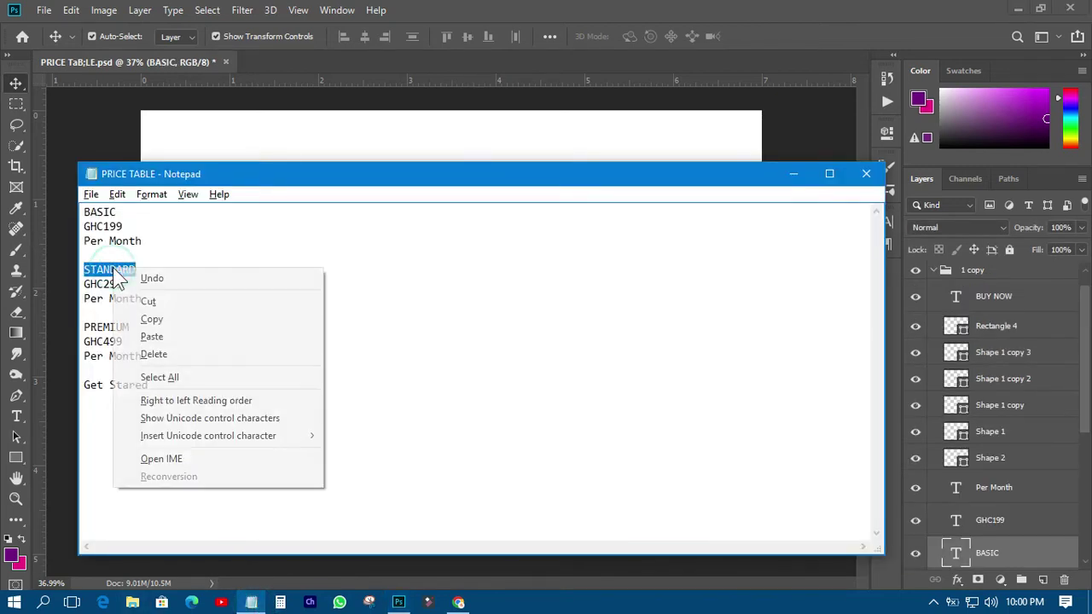
pyautogui.click(150, 319)
pyautogui.click(323, 152)
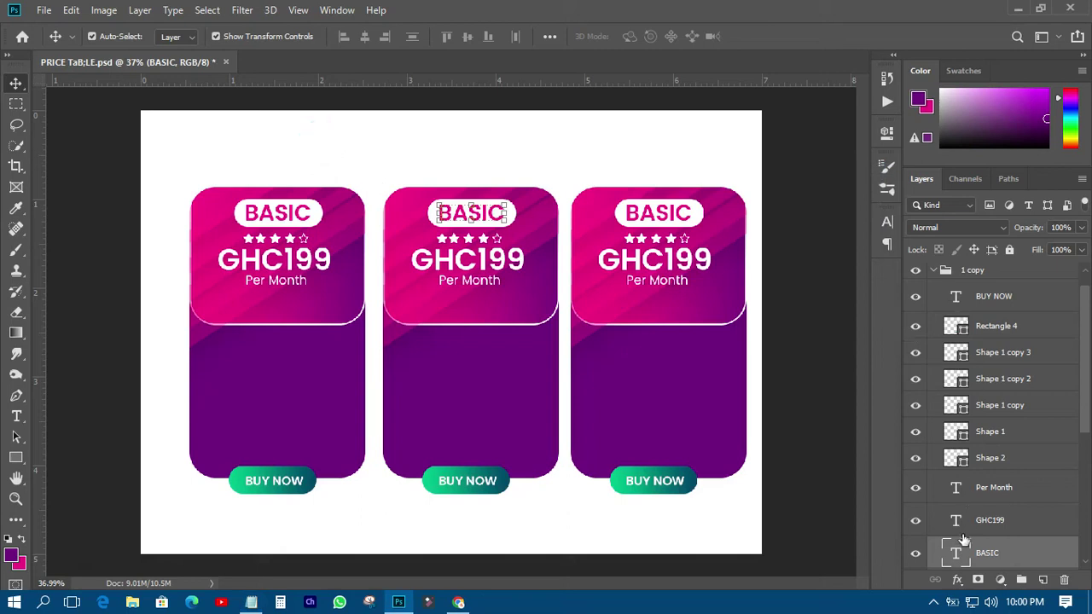
pyautogui.doubleClick(958, 553)
pyautogui.hotkey('ctrl', 'v')
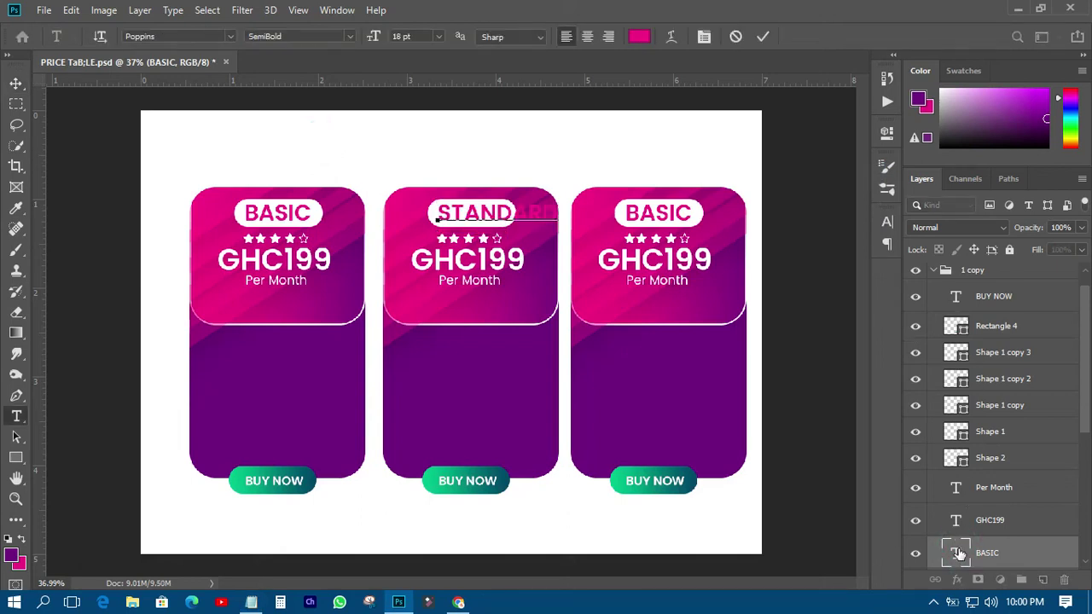
pyautogui.click(16, 83)
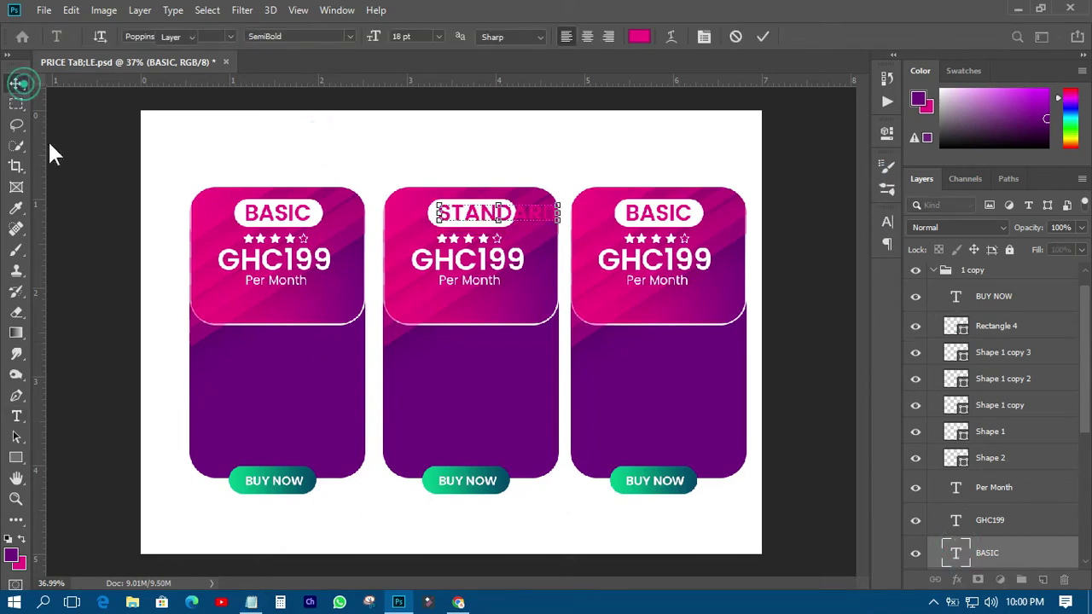
pyautogui.scroll(5, 530, 288)
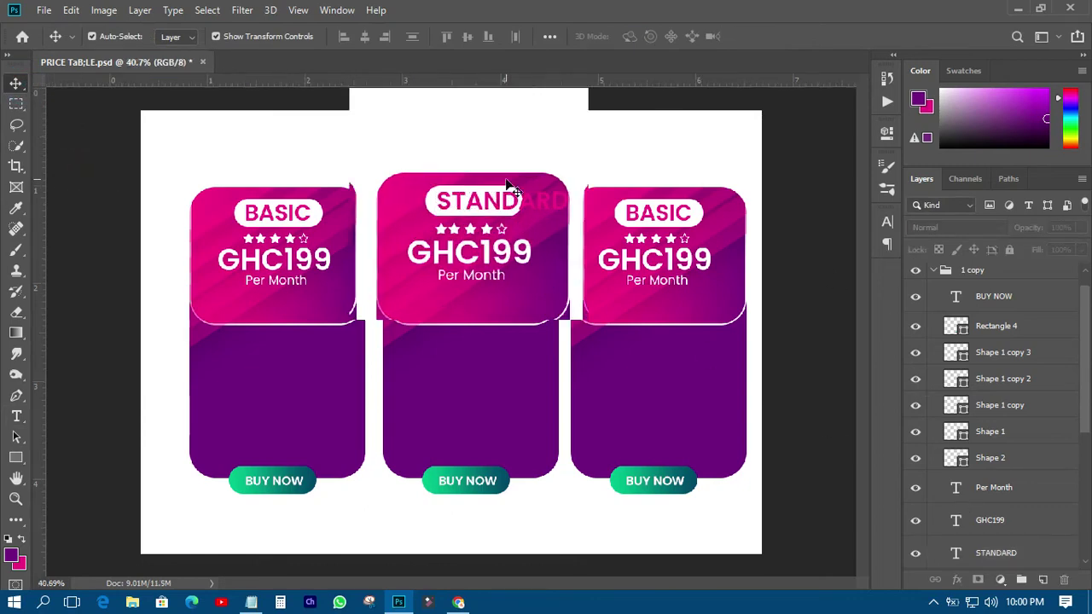
pyautogui.moveTo(526, 224); pyautogui.dragTo(478, 224)
pyautogui.scroll(-3, 959, 522)
# - Stretch the white badge Rectangle 3 wider on both sides to fit STANDARD
pyautogui.click(982, 505)
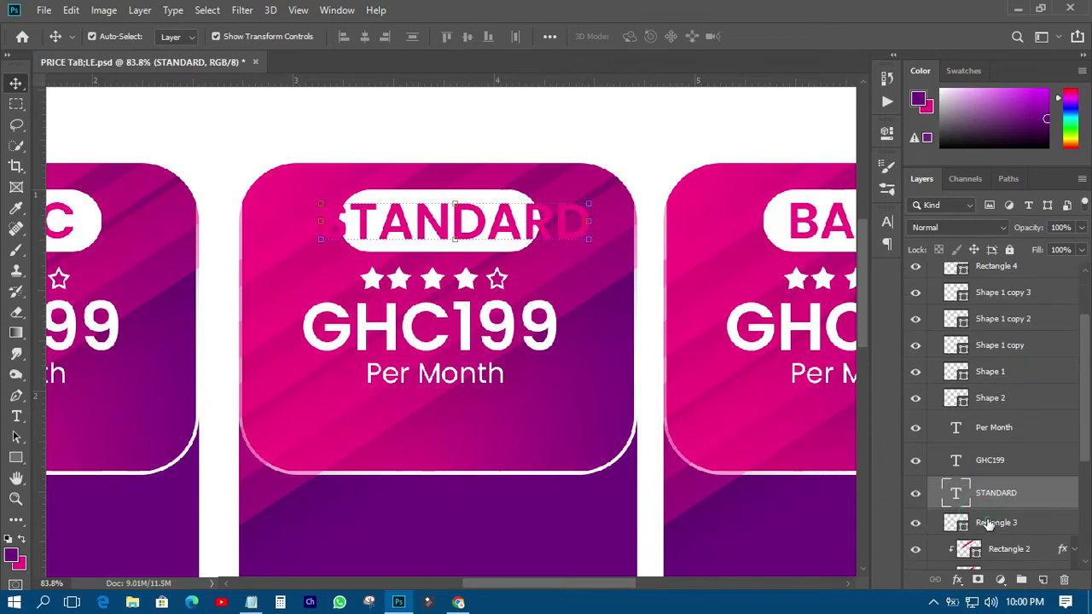
pyautogui.click(987, 523)
pyautogui.click(1071, 483)
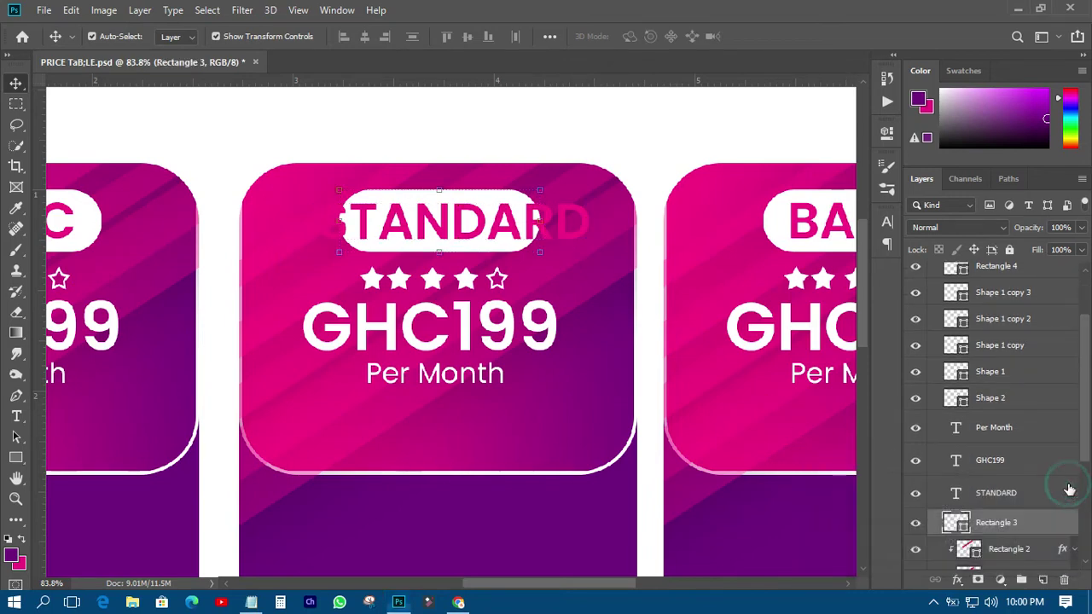
pyautogui.moveTo(539, 219); pyautogui.dragTo(601, 221)
pyautogui.moveTo(341, 223); pyautogui.dragTo(300, 222)
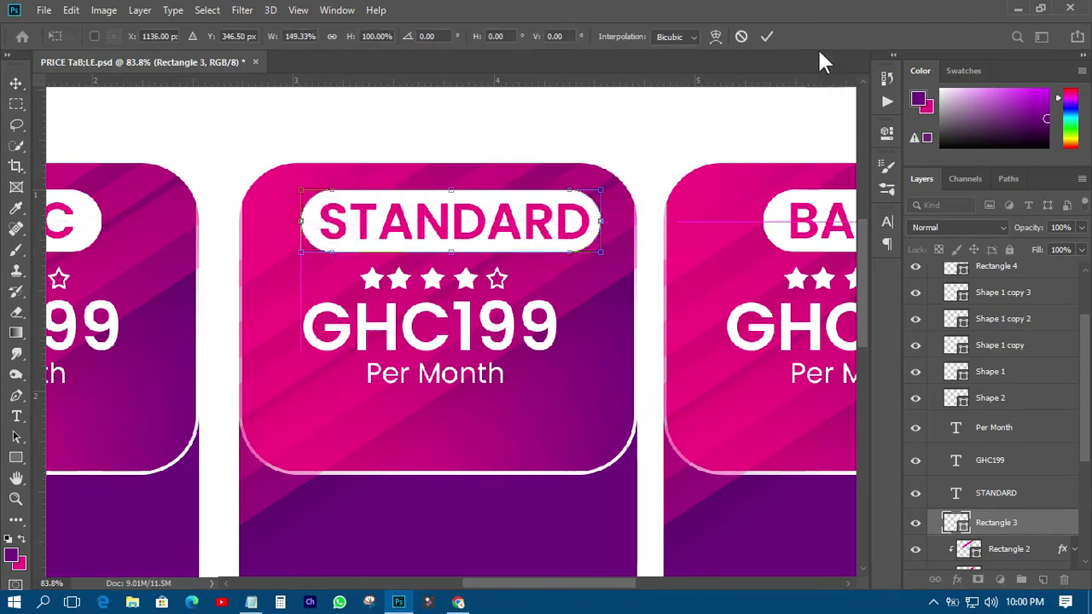
pyautogui.click(767, 36)
pyautogui.scroll(-3, 490, 188)
pyautogui.scroll(-2, 483, 191)
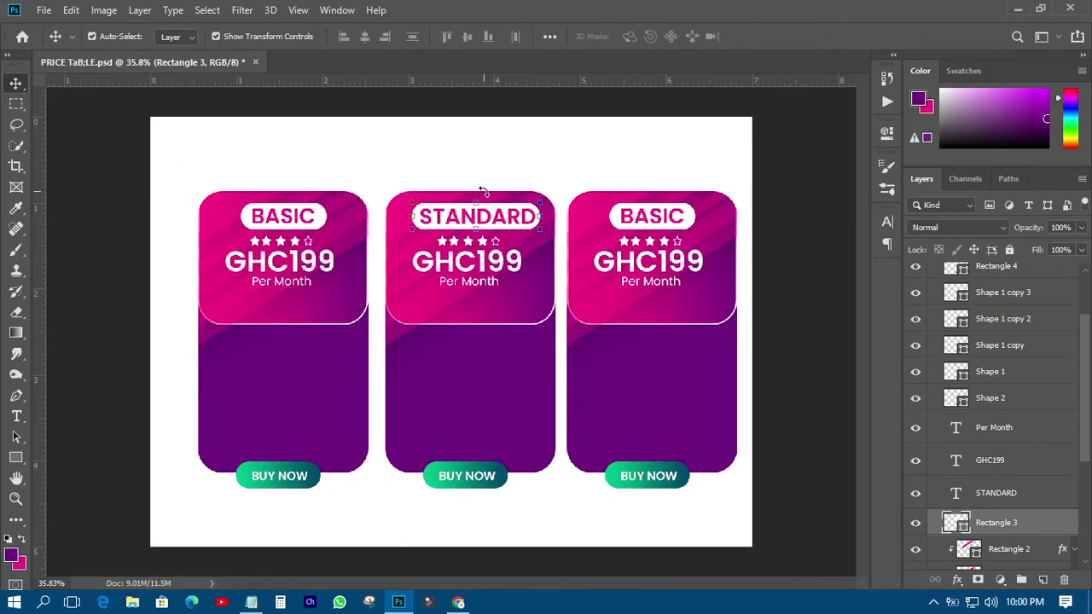
# - Change the middle card's price from GHC199 to GHC299, pasted from the notes
pyautogui.click(251, 602)
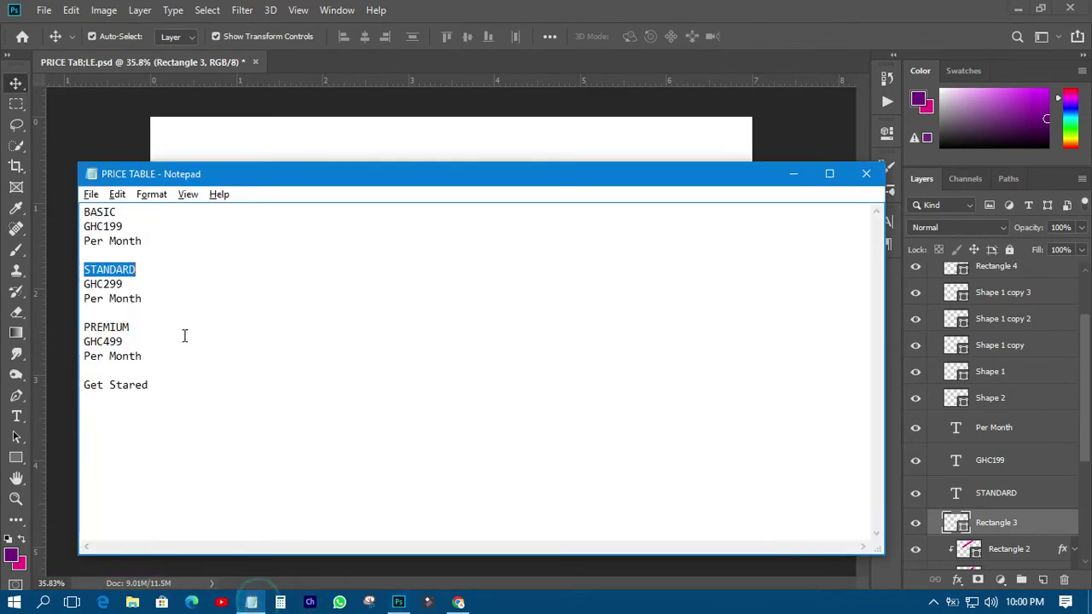
pyautogui.doubleClick(96, 284)
pyautogui.rightClick(96, 285)
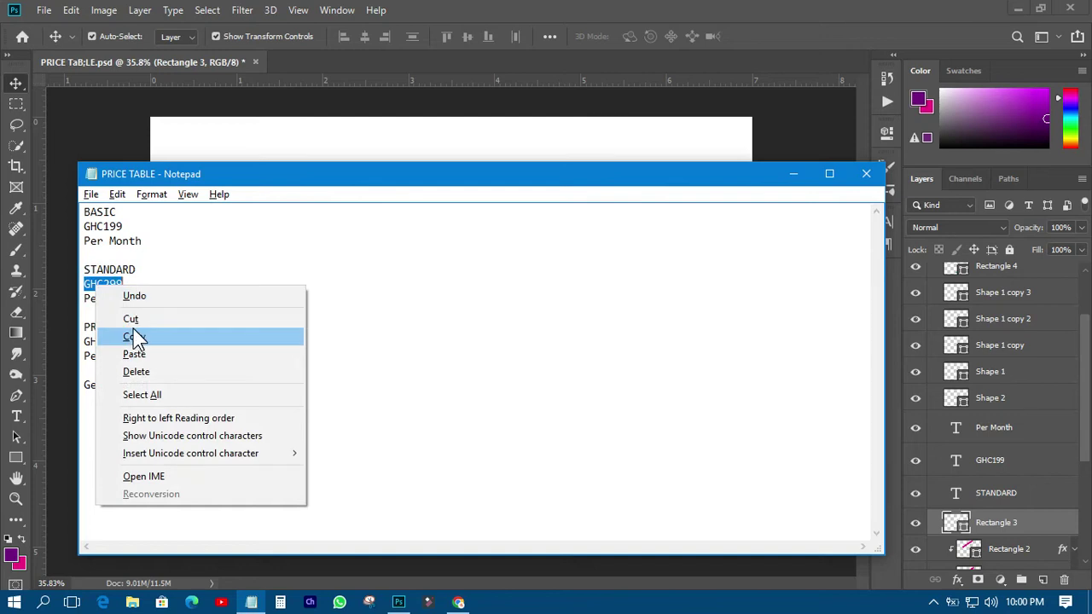
pyautogui.click(132, 335)
pyautogui.click(117, 153)
pyautogui.click(506, 264)
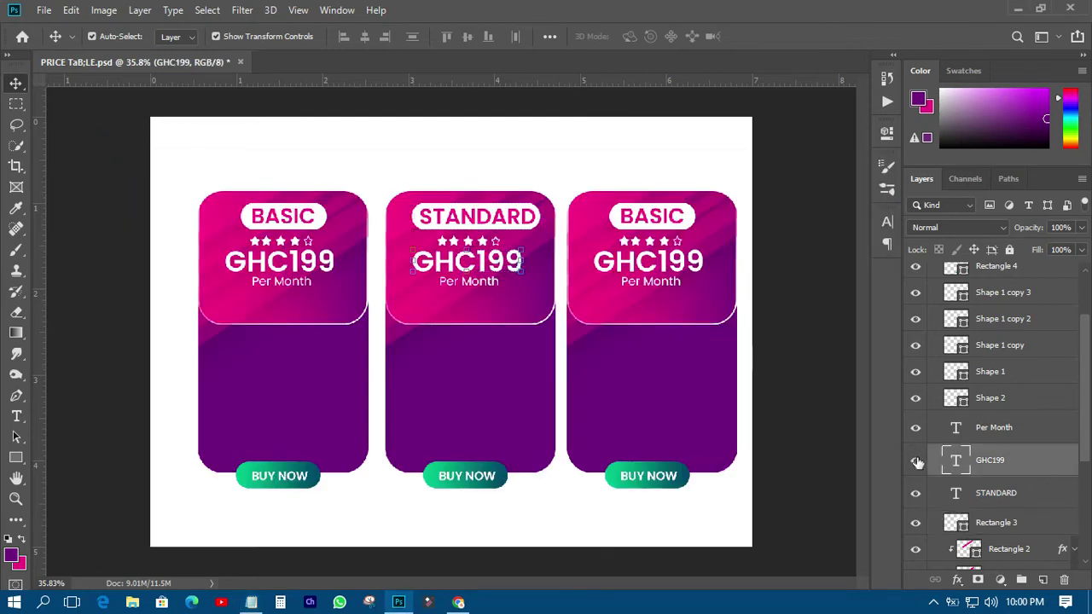
pyautogui.doubleClick(957, 465)
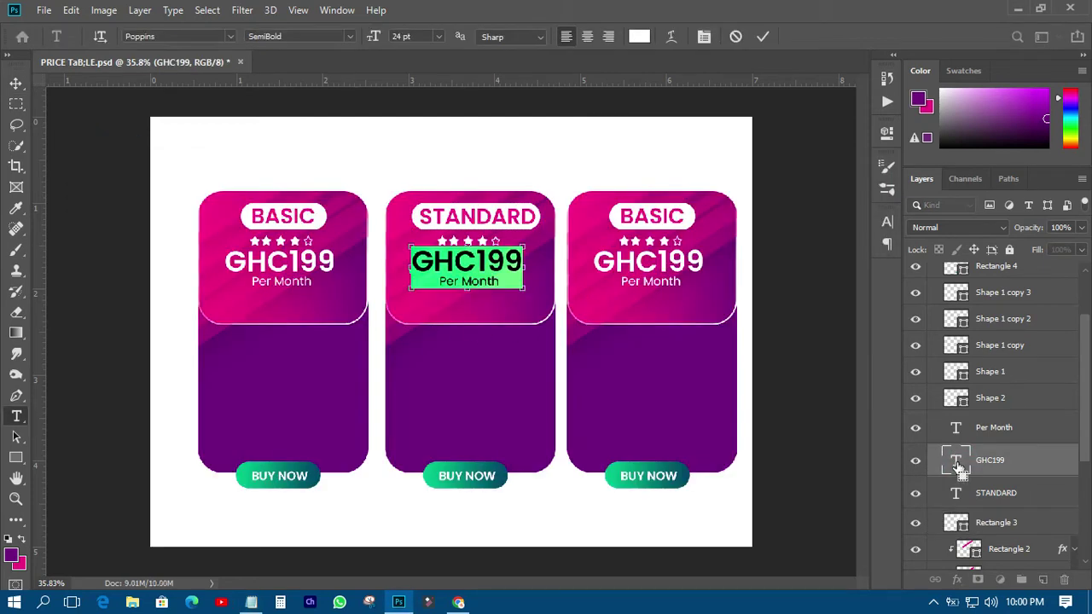
pyautogui.hotkey('ctrl', 'v')
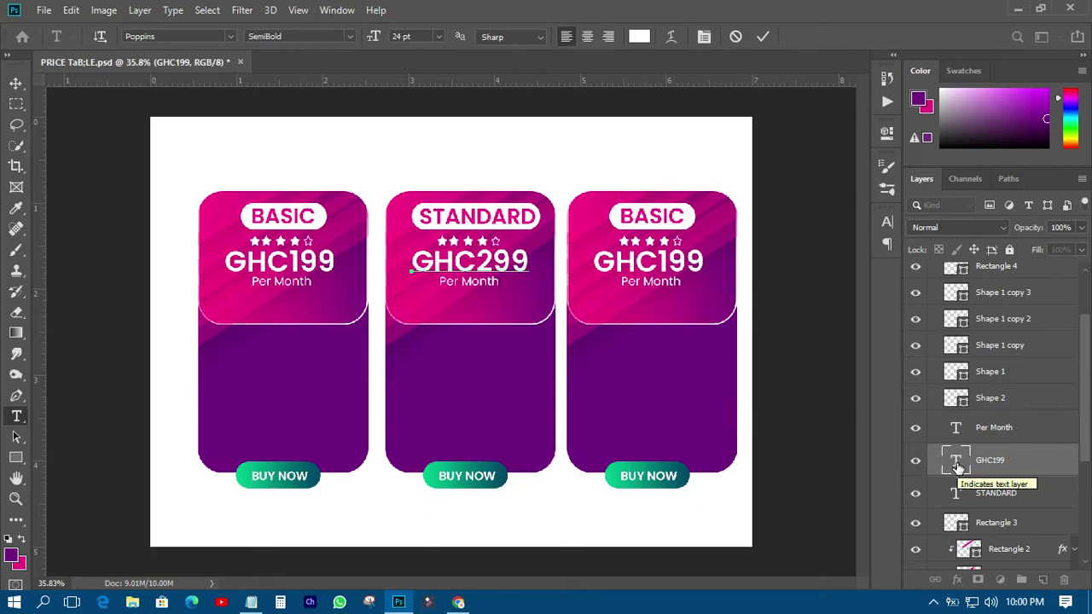
pyautogui.click(763, 36)
pyautogui.press('v')
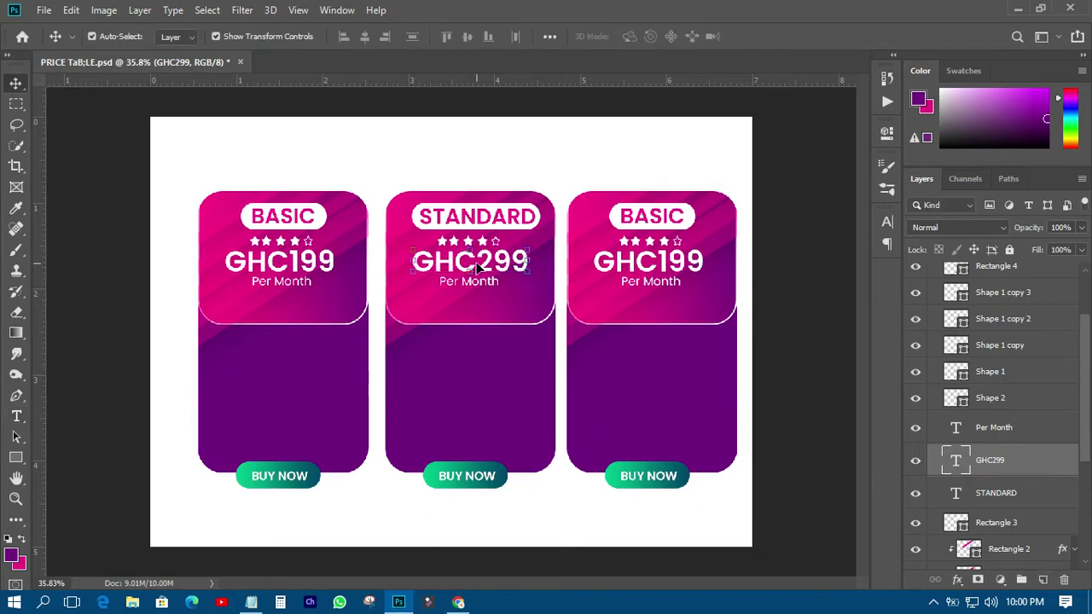
pyautogui.scroll(5, 478, 267)
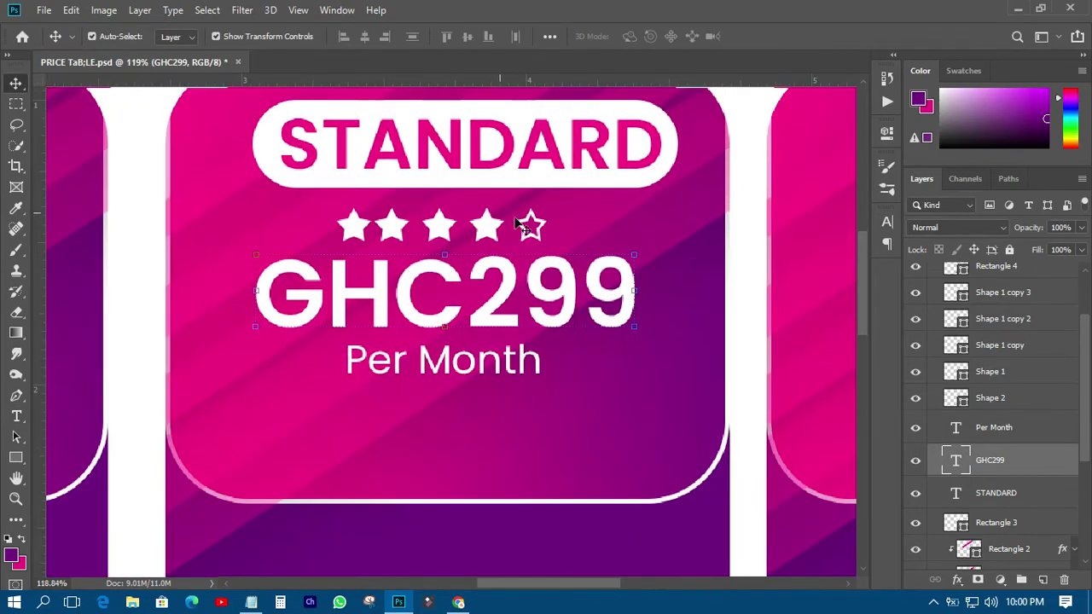
# - Delete the fourth filled star and add a second outline star beside the last one
pyautogui.click(484, 232)
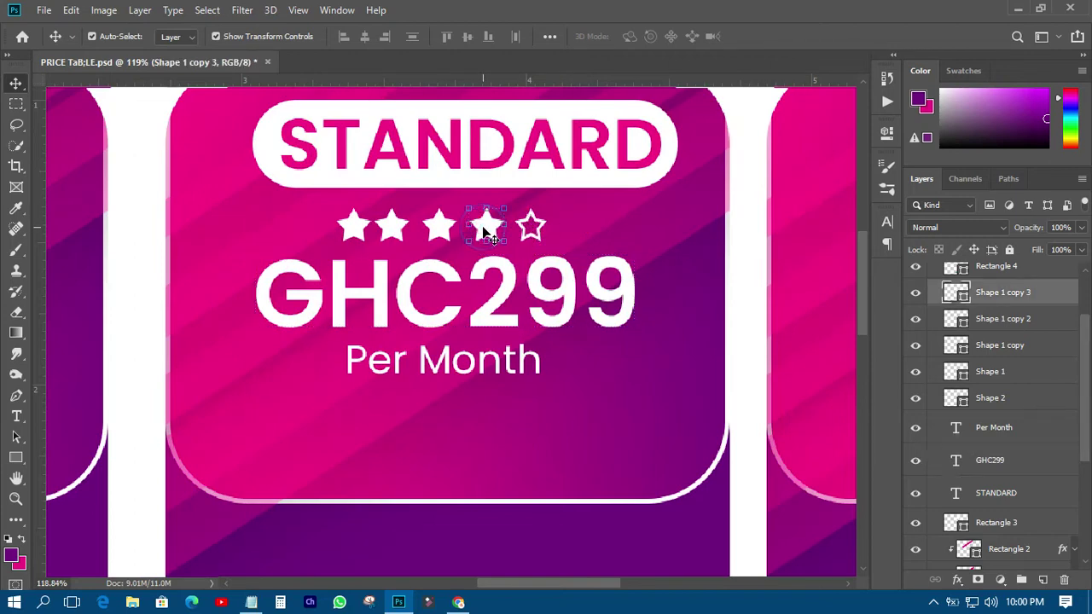
pyautogui.press('Delete')
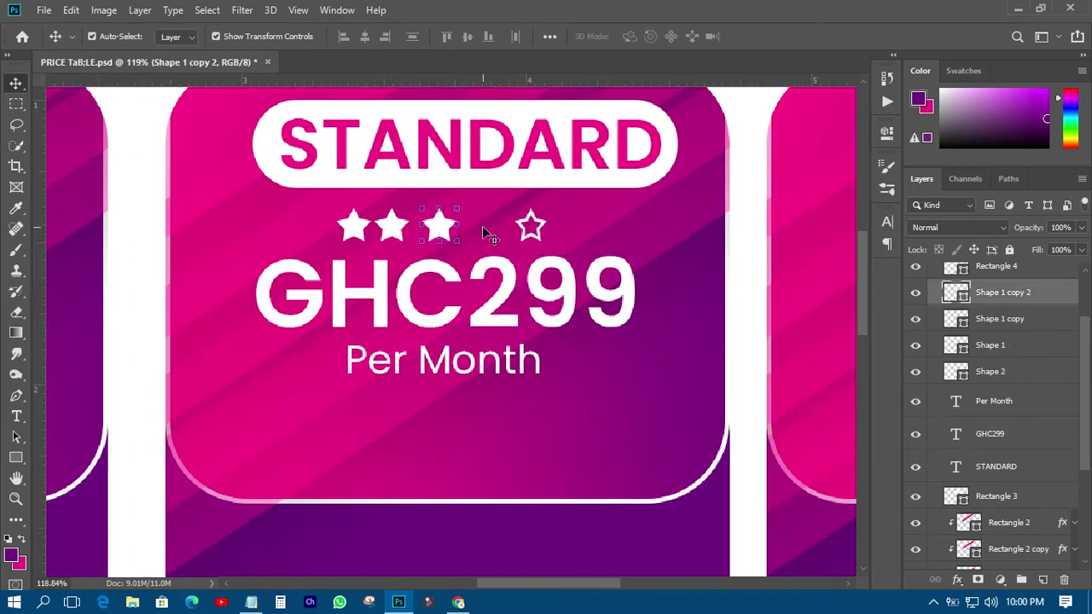
pyautogui.click(531, 223)
pyautogui.click(531, 220)
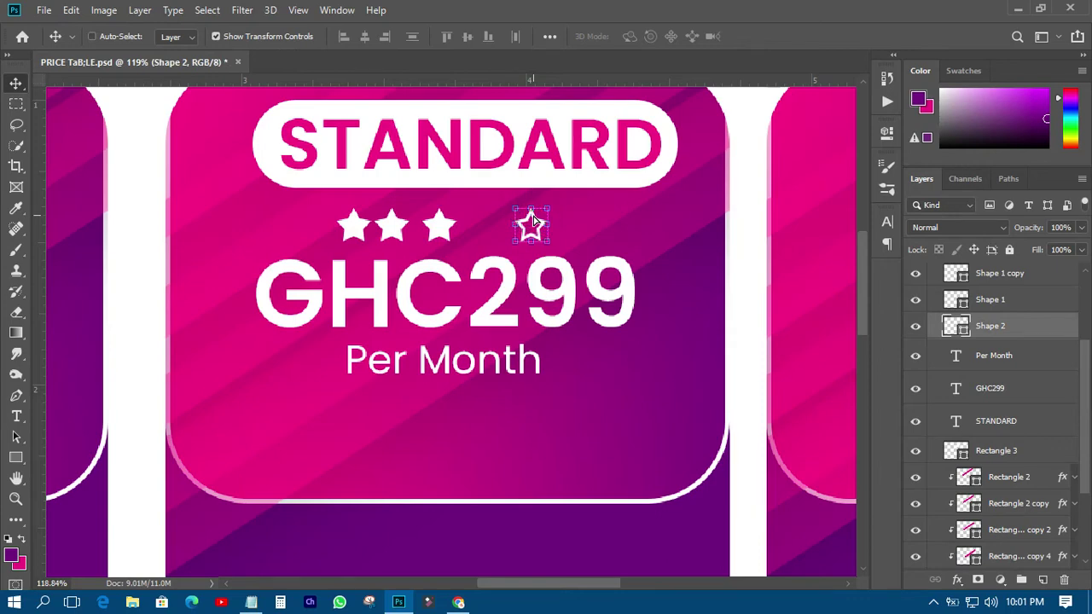
pyautogui.hotkey('ctrl', 'j')
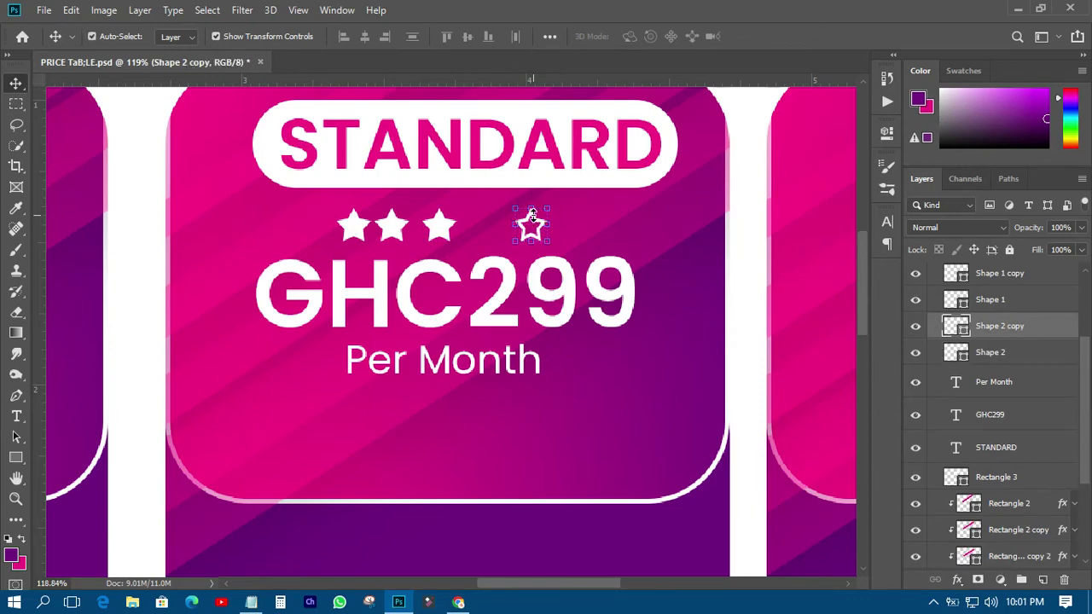
pyautogui.hotkey('shift', 'Left')
pyautogui.hotkey('shift', 'Left')
pyautogui.hotkey('shift', 'Left')
pyautogui.hotkey('shift', 'Left')
pyautogui.hotkey('shift', 'Left')
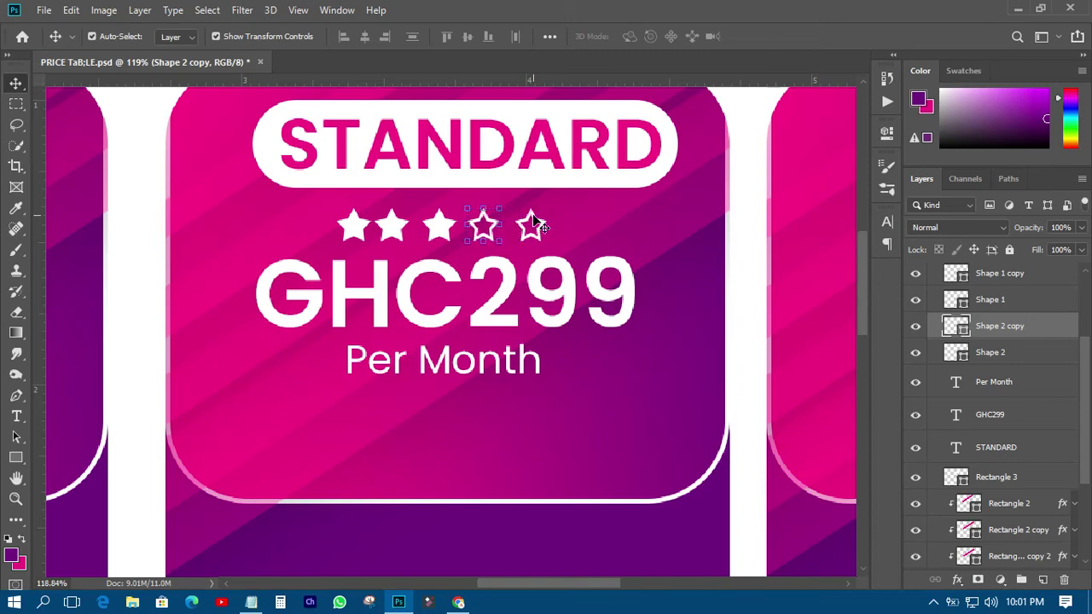
pyautogui.scroll(-5, 536, 223)
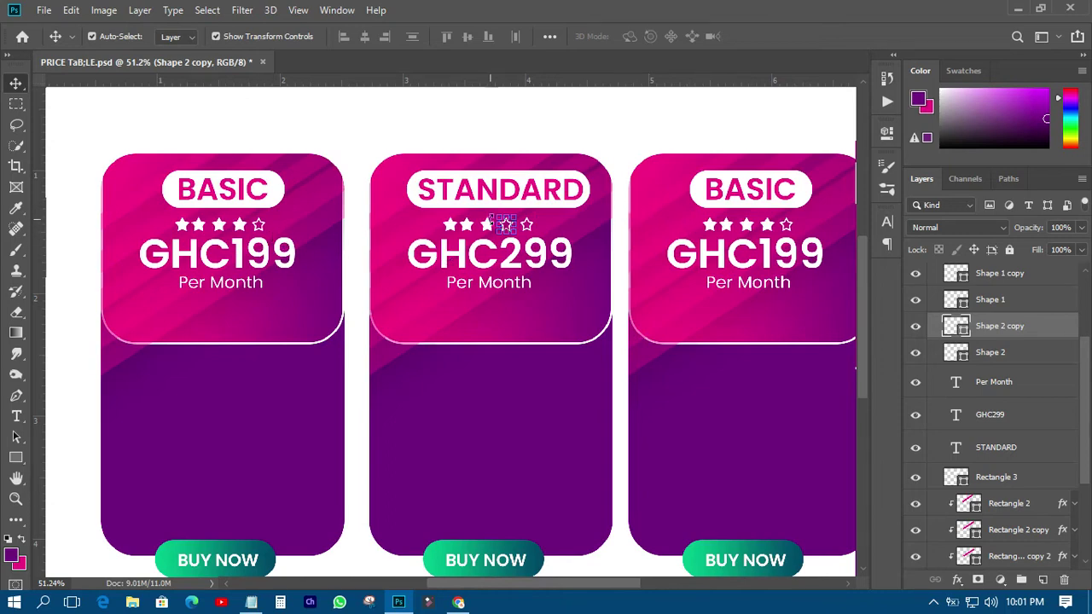
pyautogui.scroll(-2, 465, 237)
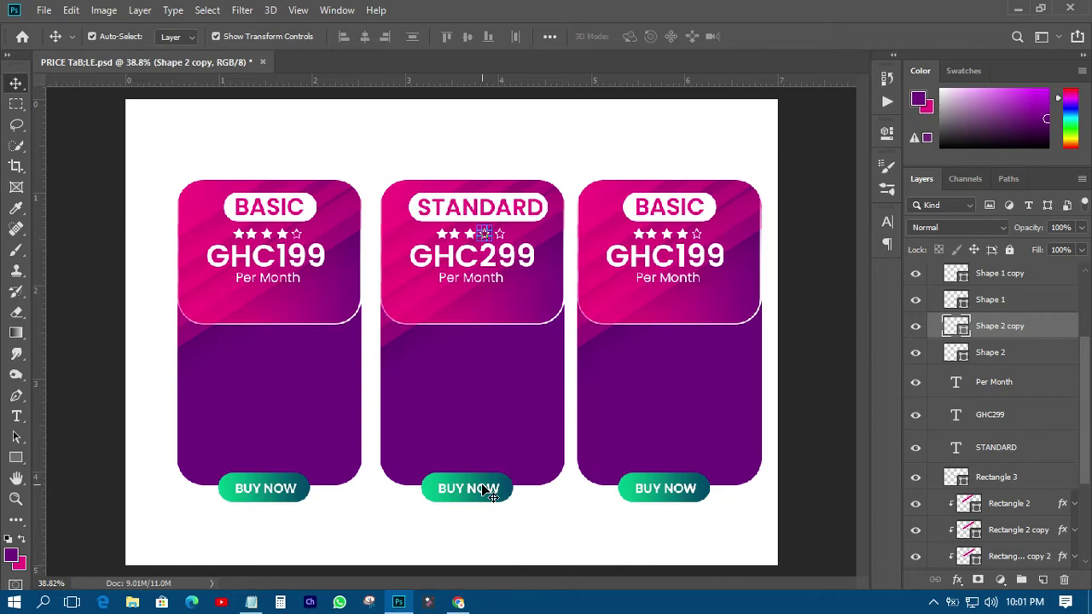
# - Apply the teal gradient fill to the STANDARD card's header shape (Rectangle 1 copy)
pyautogui.click(527, 394)
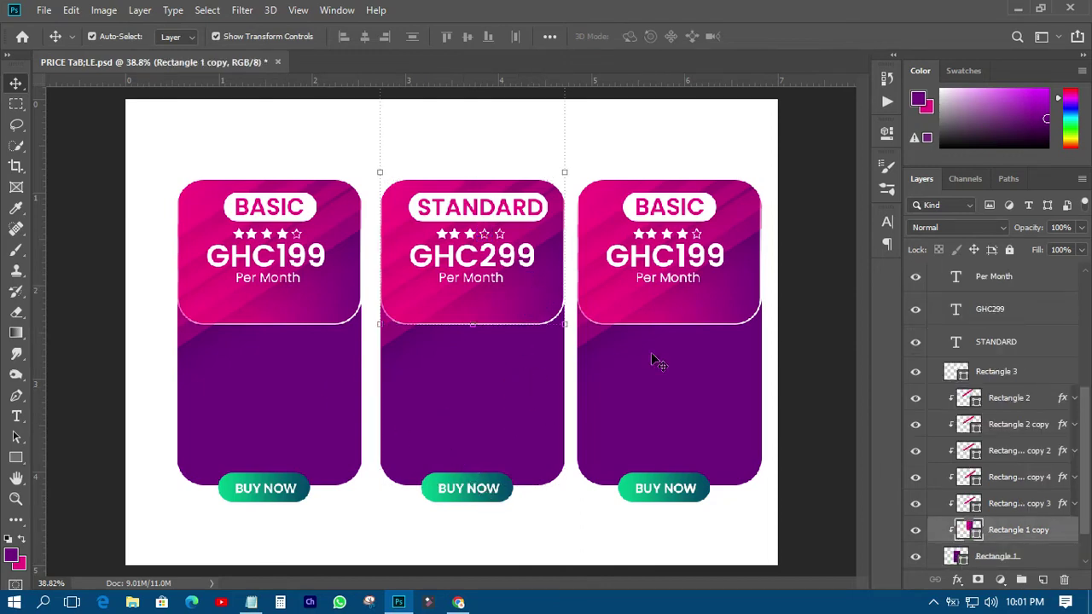
pyautogui.click(16, 458)
pyautogui.click(170, 36)
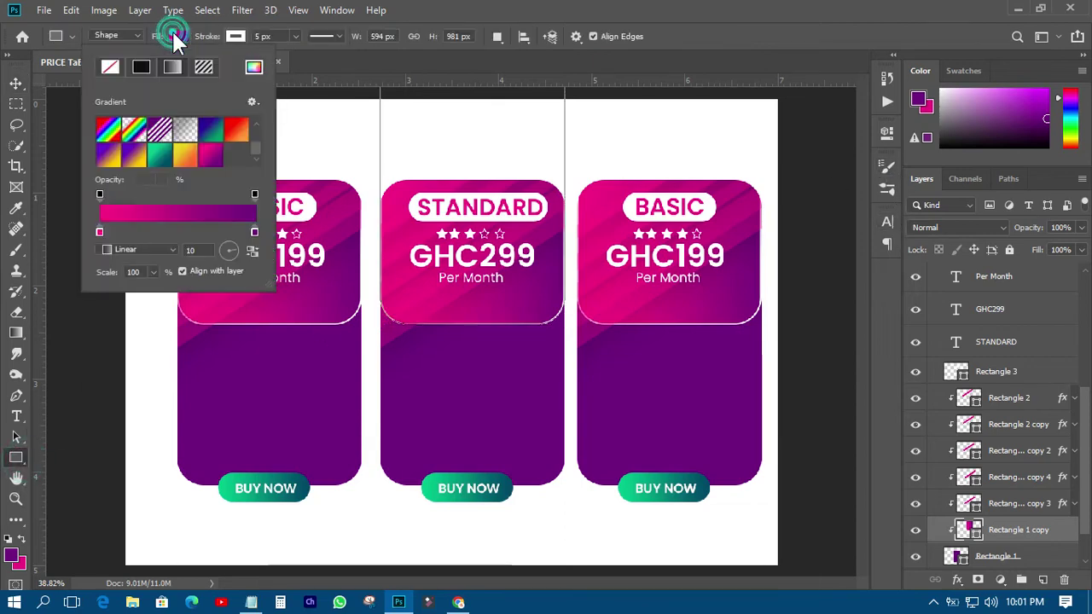
pyautogui.click(161, 153)
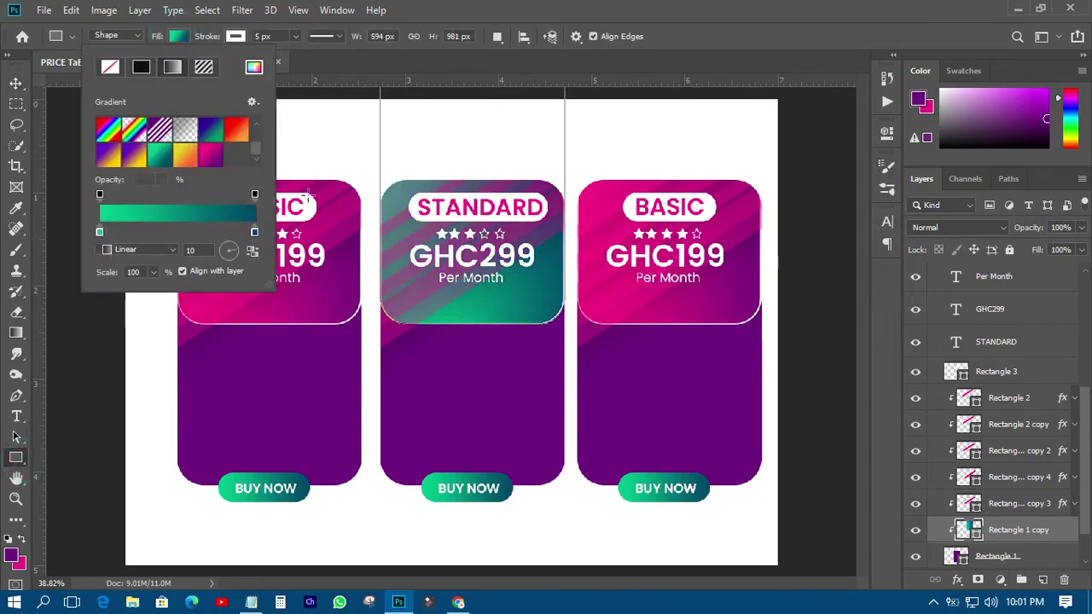
pyautogui.click(993, 509)
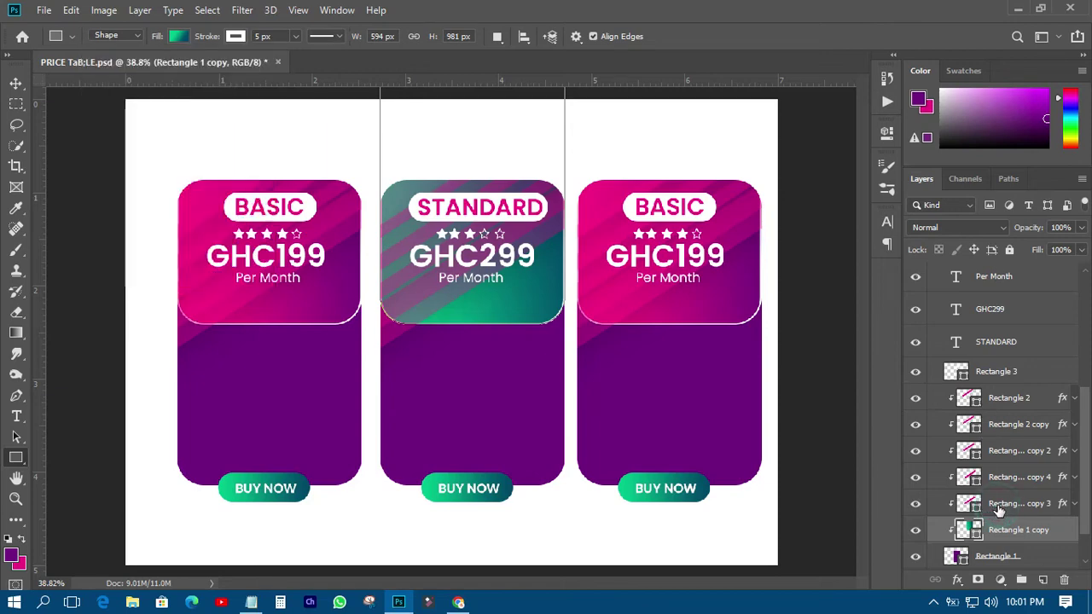
# - Recolour the five diagonal stripe shapes to a darker teal, #009f7a
pyautogui.click(999, 507)
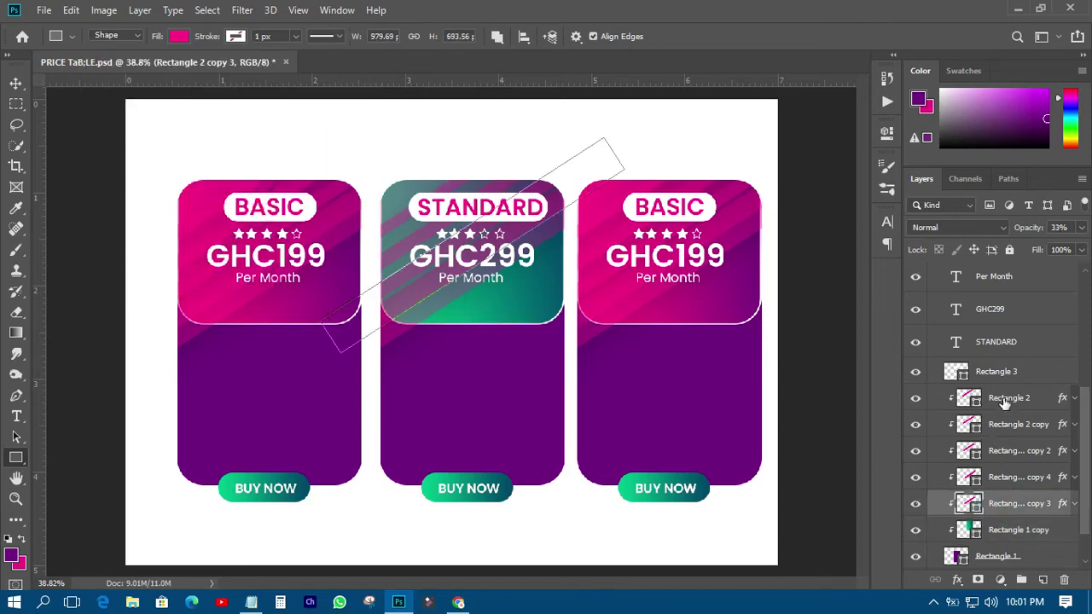
pyautogui.keyDown('shift'); pyautogui.click(1005, 399); pyautogui.keyUp('shift')
pyautogui.click(177, 35)
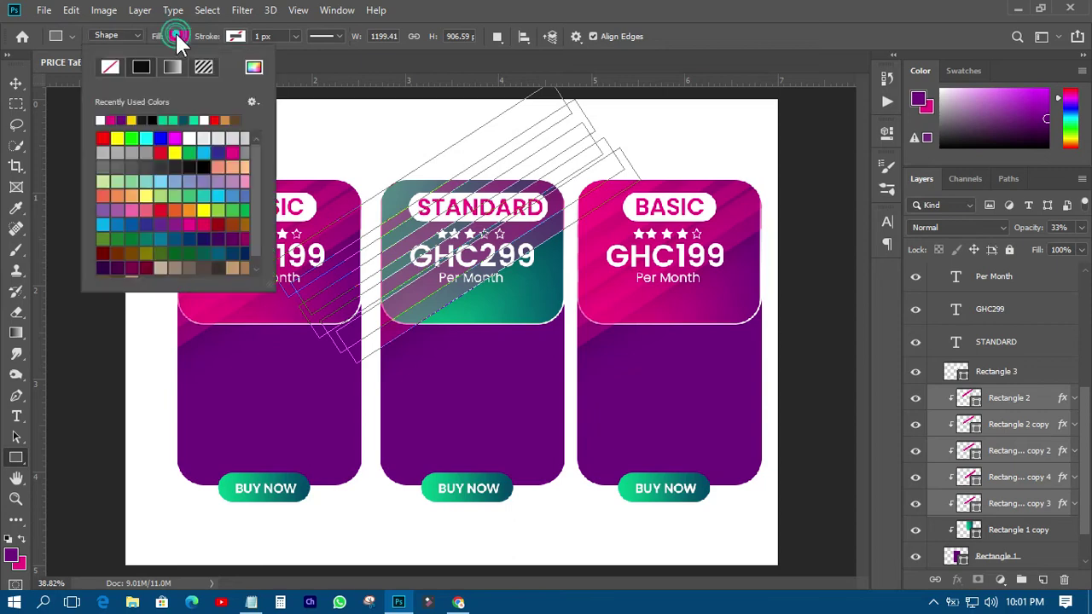
pyautogui.click(253, 66)
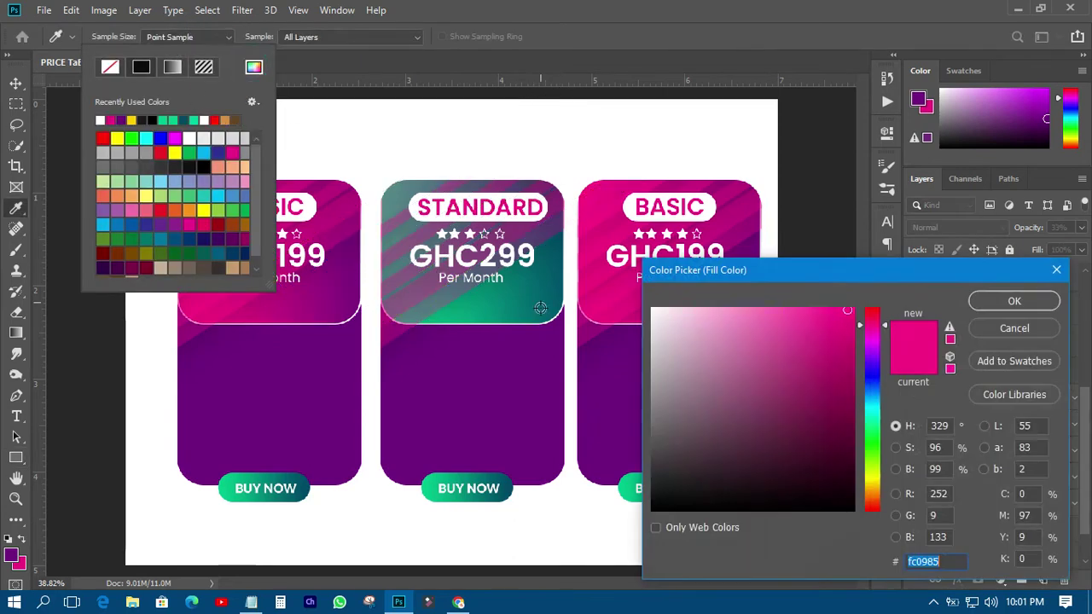
pyautogui.click(456, 312)
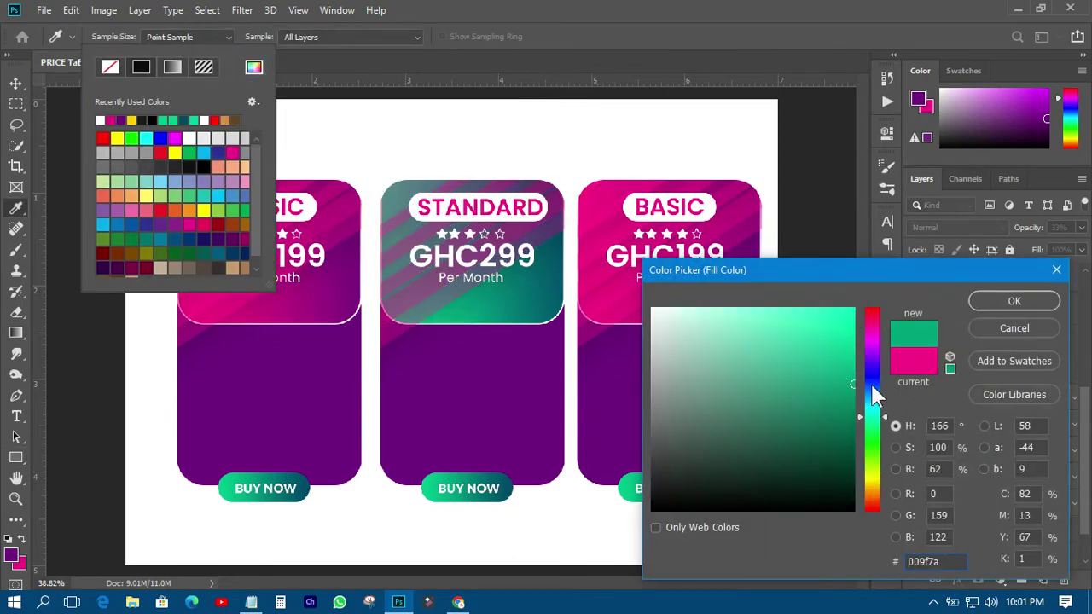
pyautogui.click(990, 303)
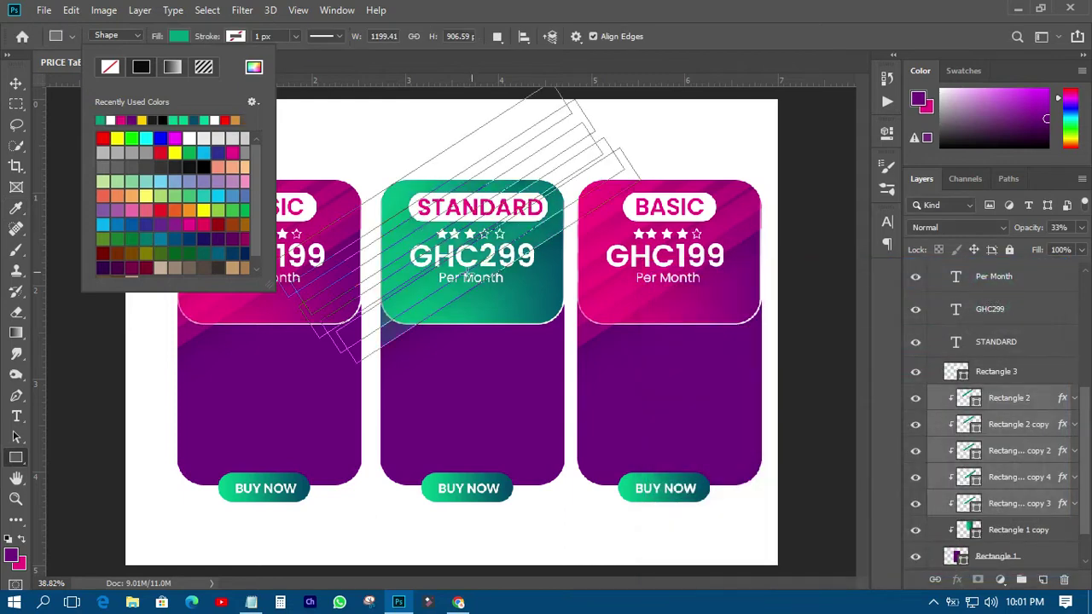
pyautogui.click(194, 120)
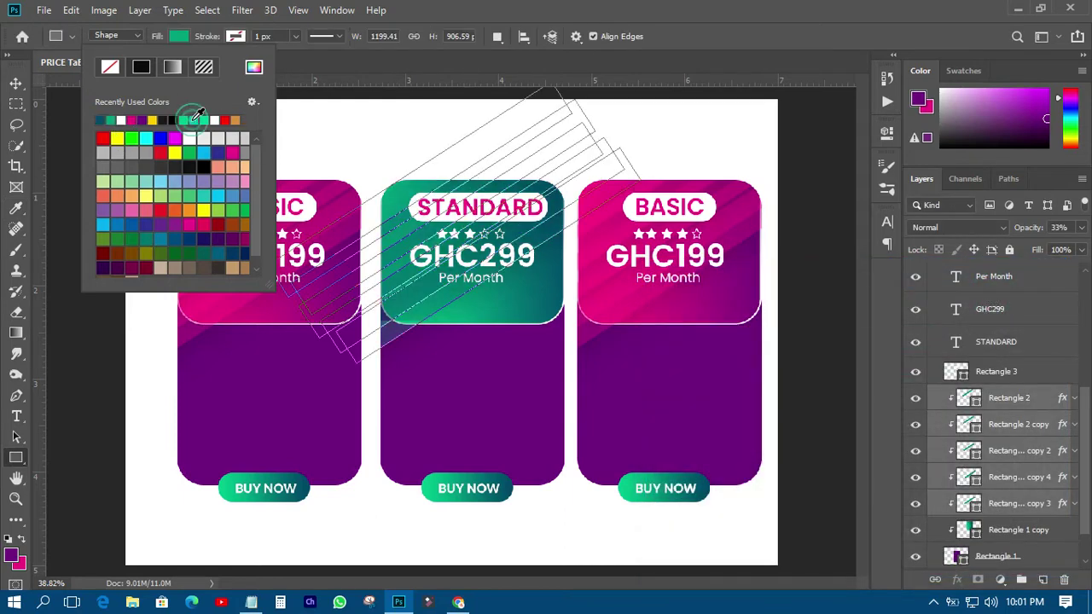
pyautogui.click(16, 84)
pyautogui.click(69, 154)
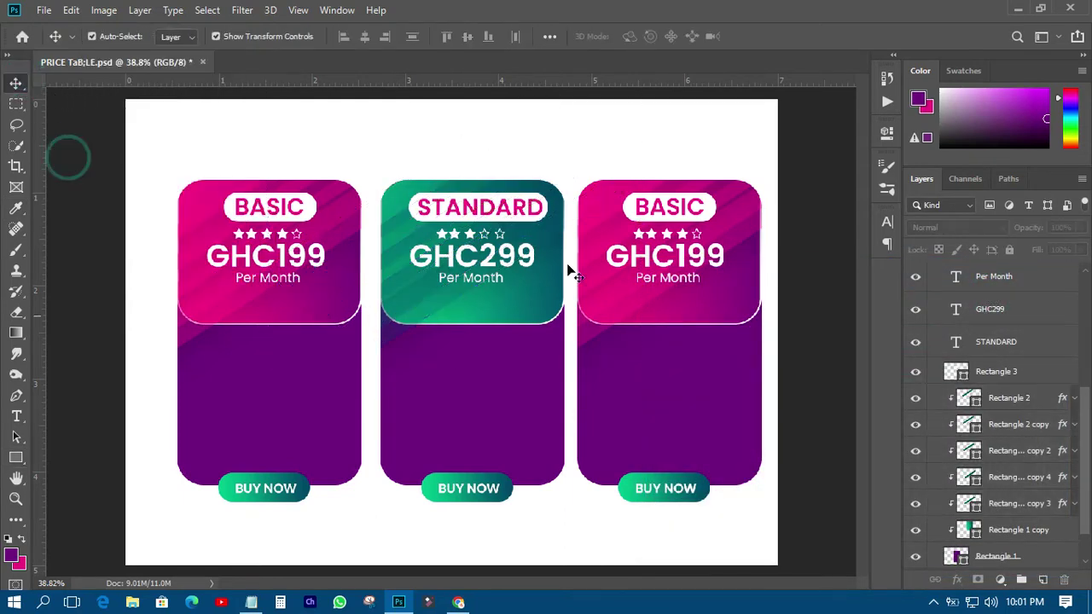
# - Fill the STANDARD card's lower body with dark teal #004964, then select its BUY NOW button
pyautogui.click(492, 404)
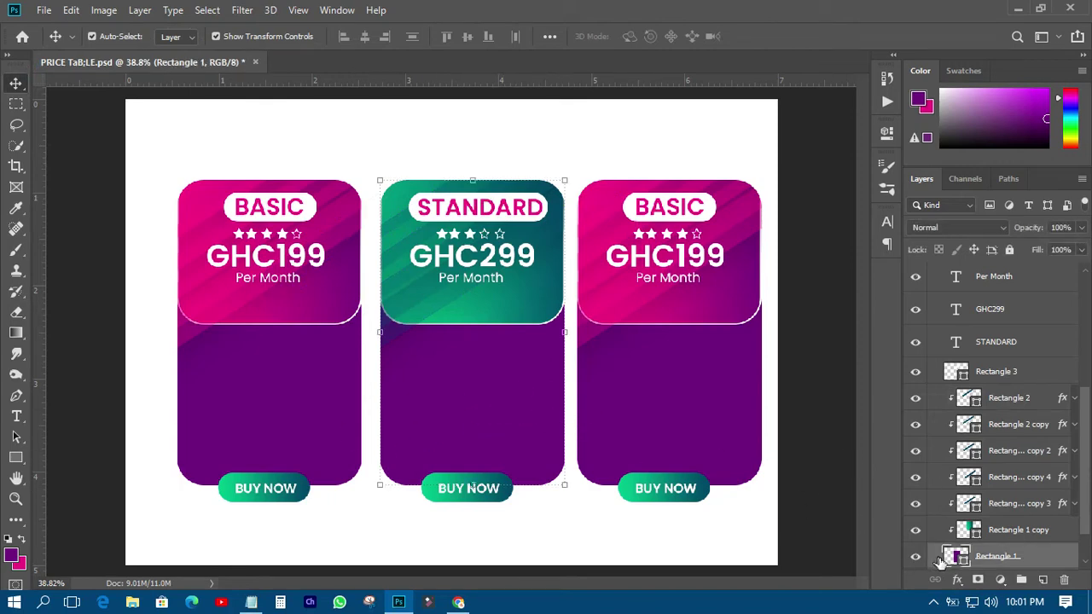
pyautogui.doubleClick(962, 559)
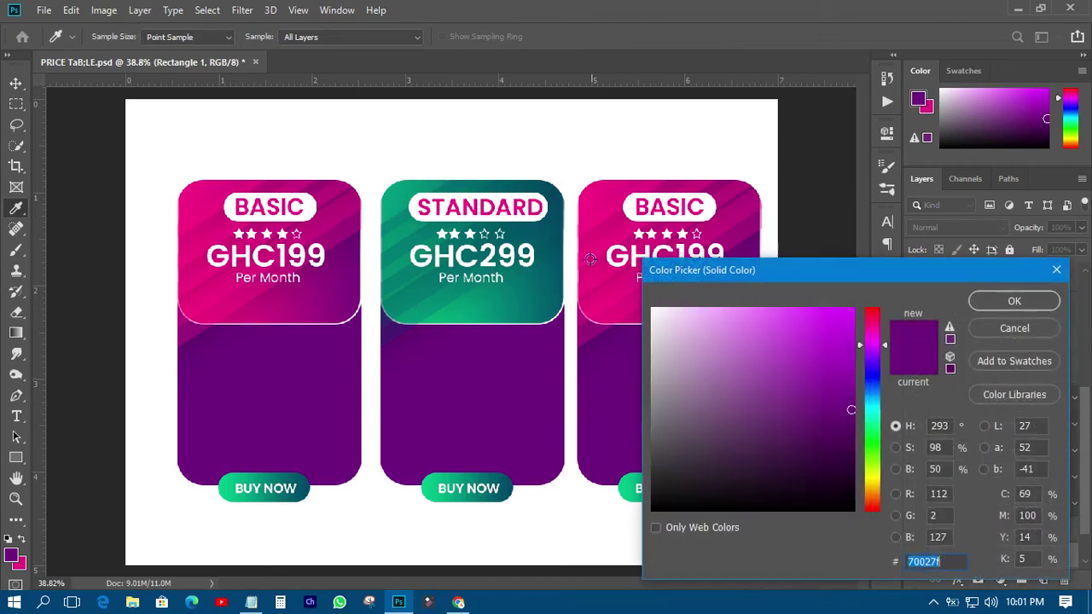
pyautogui.click(556, 205)
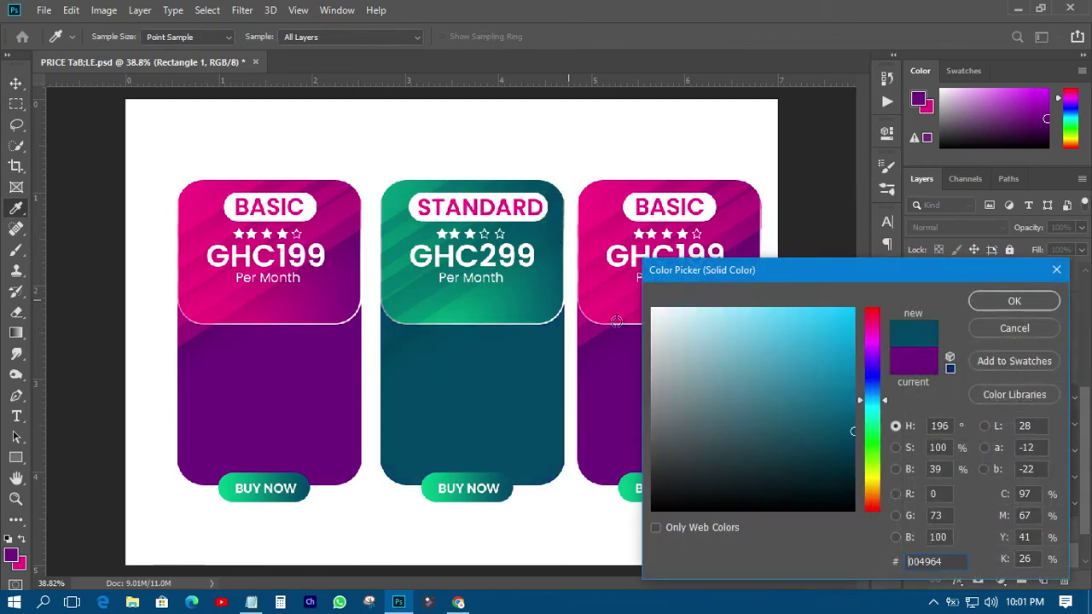
pyautogui.click(970, 304)
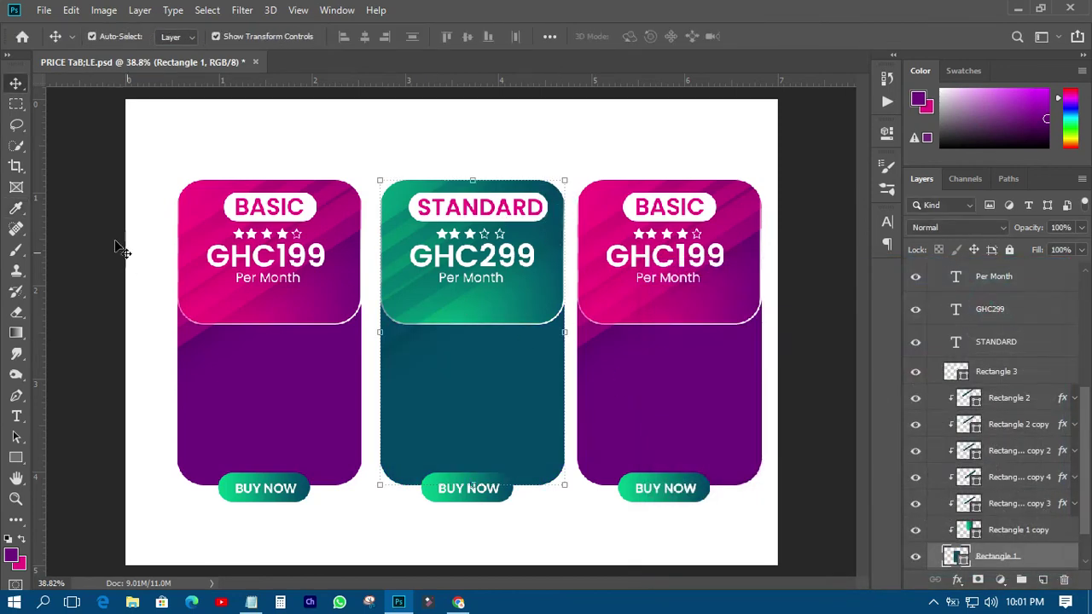
pyautogui.click(97, 214)
pyautogui.click(505, 488)
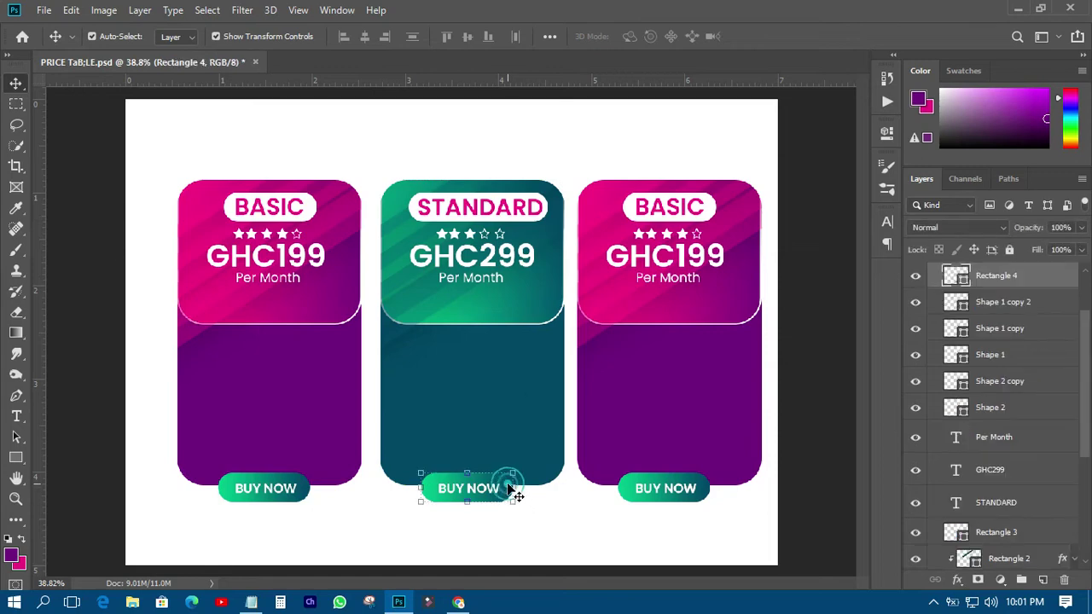
# - Fill the middle card's BUY NOW button with the orange-yellow gradient preset instead of green
pyautogui.click(28, 462)
pyautogui.click(172, 35)
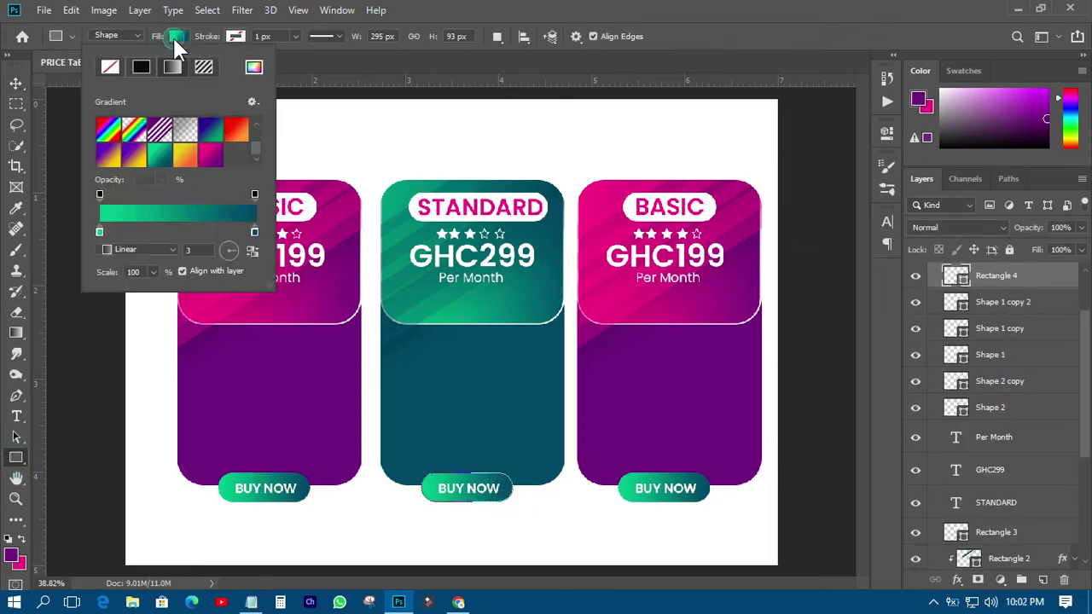
pyautogui.click(185, 154)
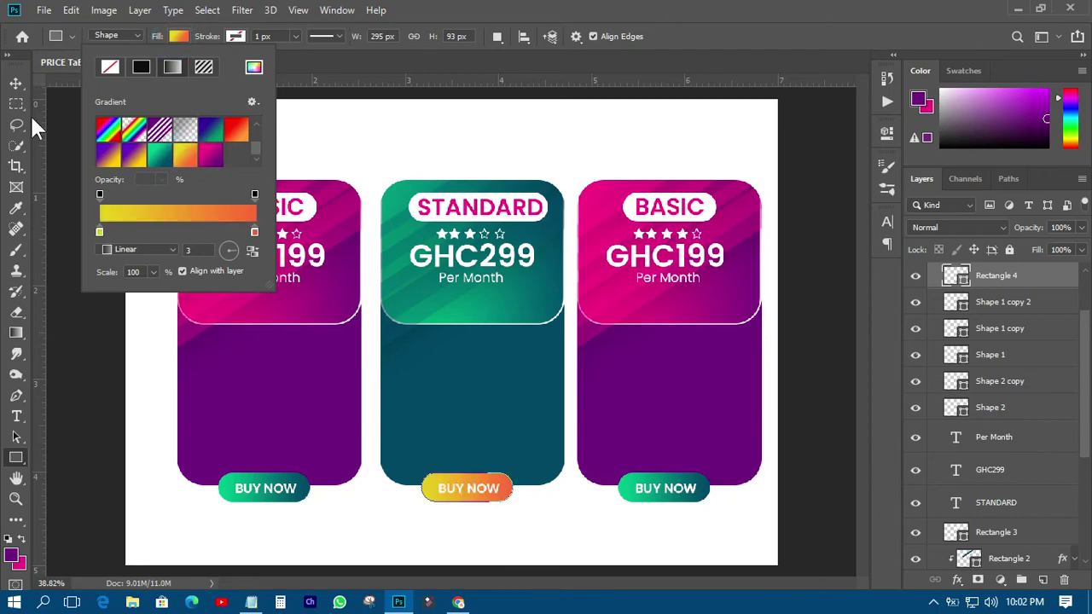
pyautogui.click(21, 85)
pyautogui.click(103, 196)
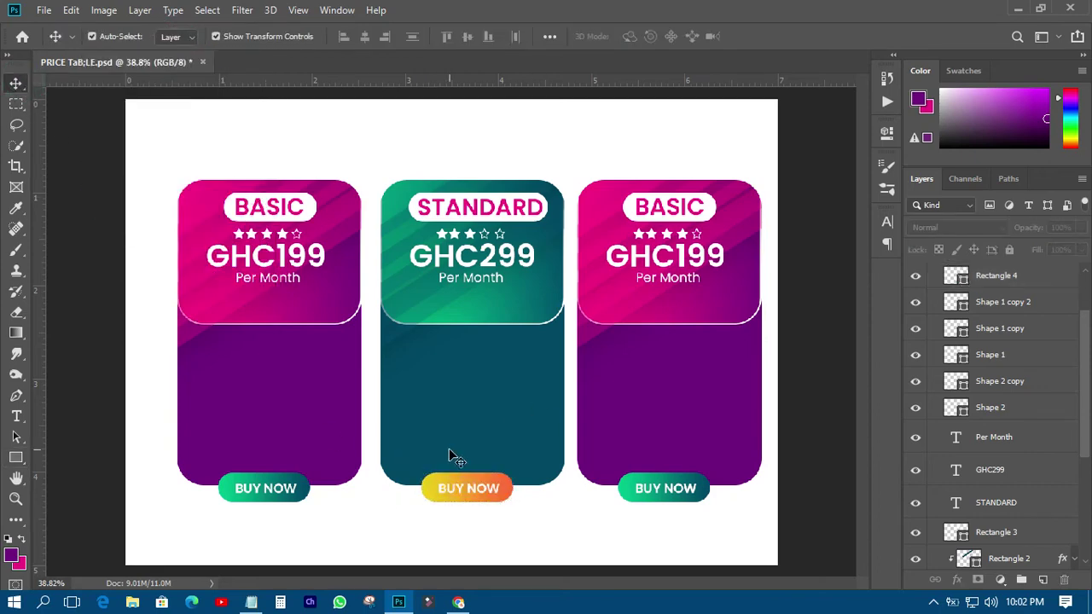
pyautogui.scroll(1, 791, 358)
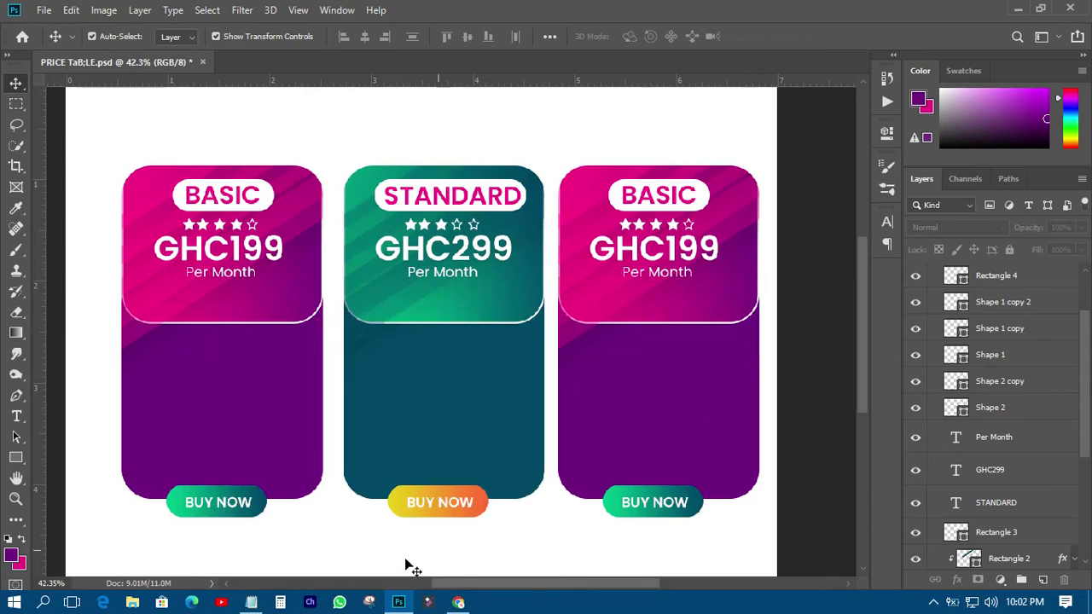
pyautogui.moveTo(488, 585); pyautogui.dragTo(519, 588)
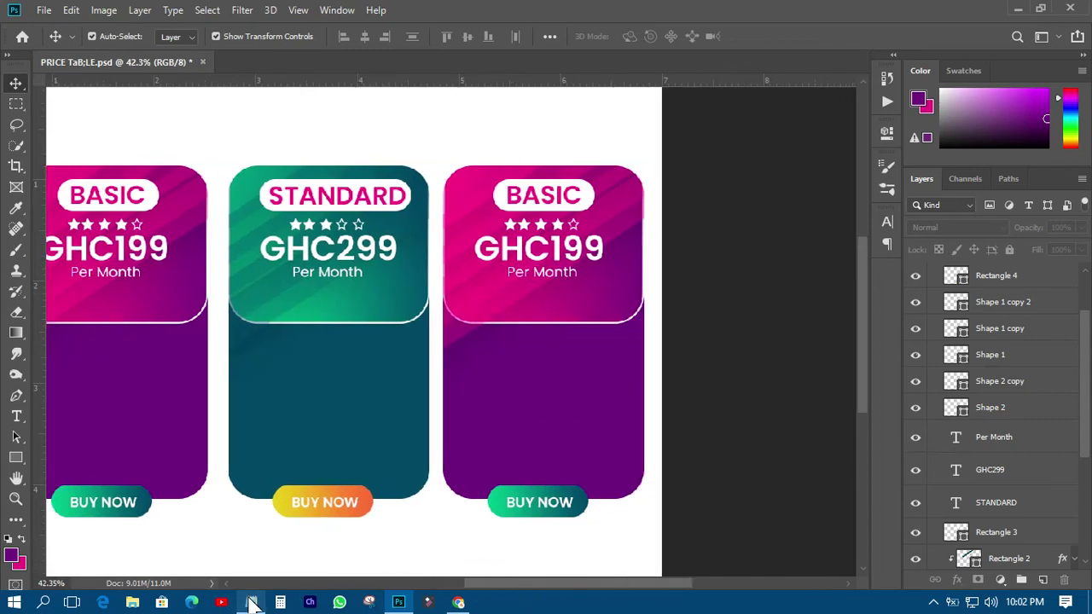
# - Copy PREMIUM from the Notepad notes and paste it over the third card's BASIC title
pyautogui.click(251, 602)
pyautogui.doubleClick(104, 332)
pyautogui.rightClick(104, 329)
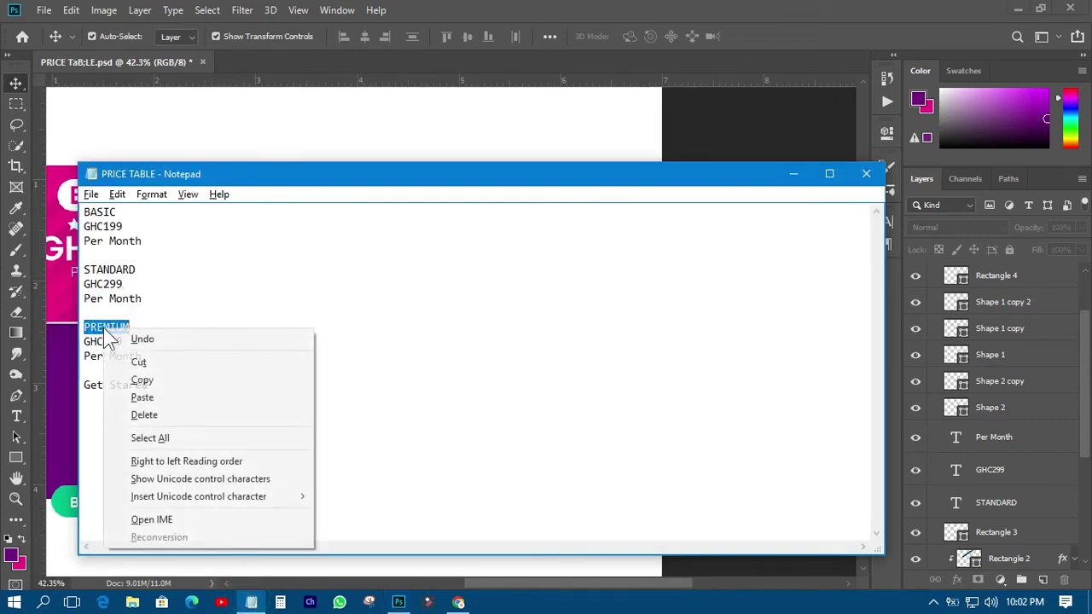
pyautogui.click(143, 379)
pyautogui.click(770, 117)
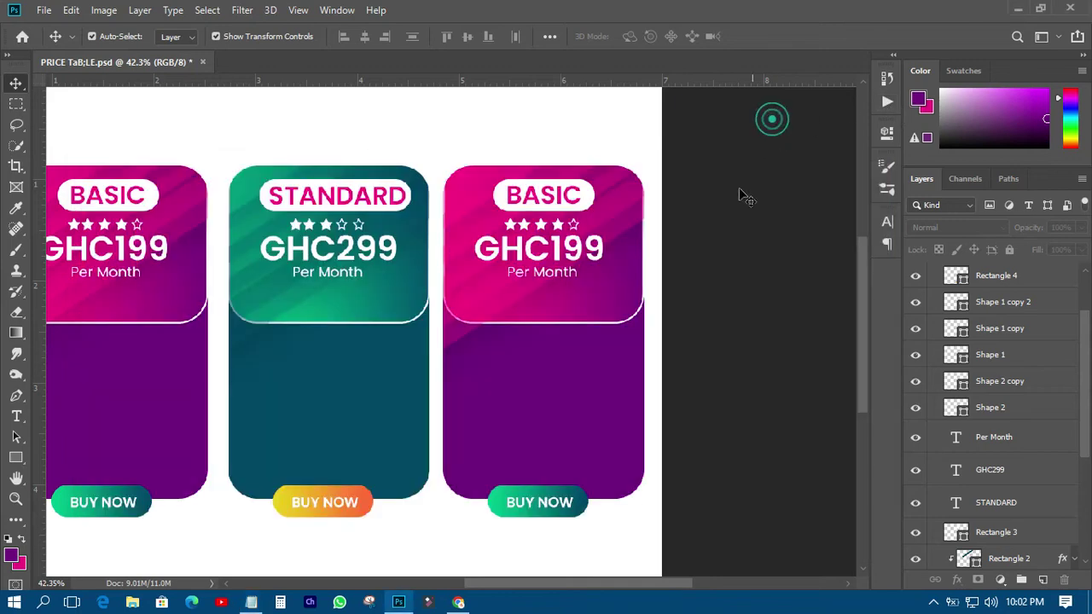
pyautogui.click(567, 193)
pyautogui.doubleClick(958, 488)
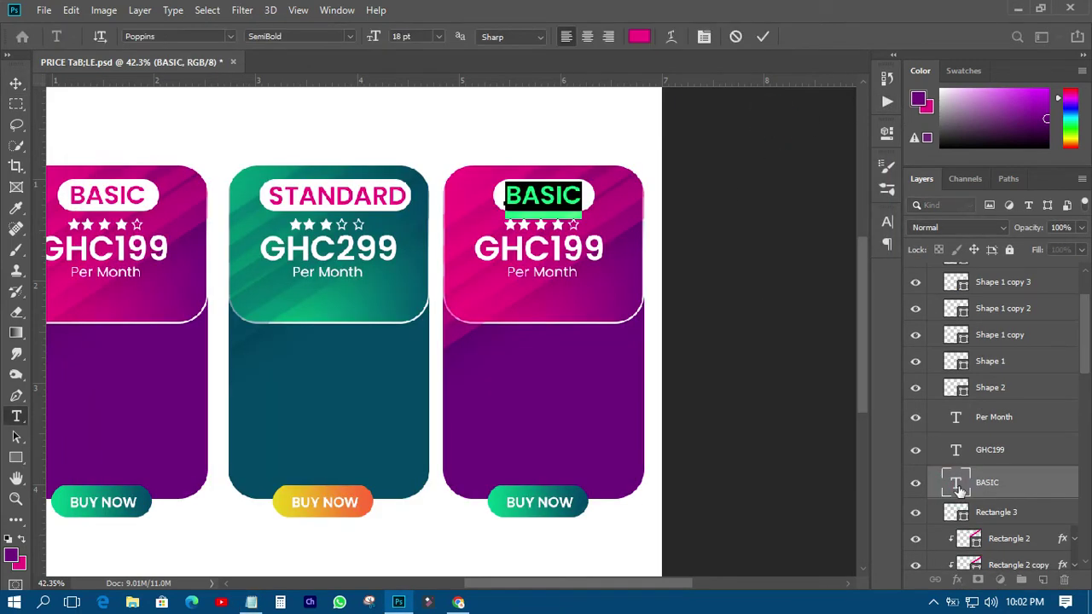
pyautogui.hotkey('ctrl', 'v')
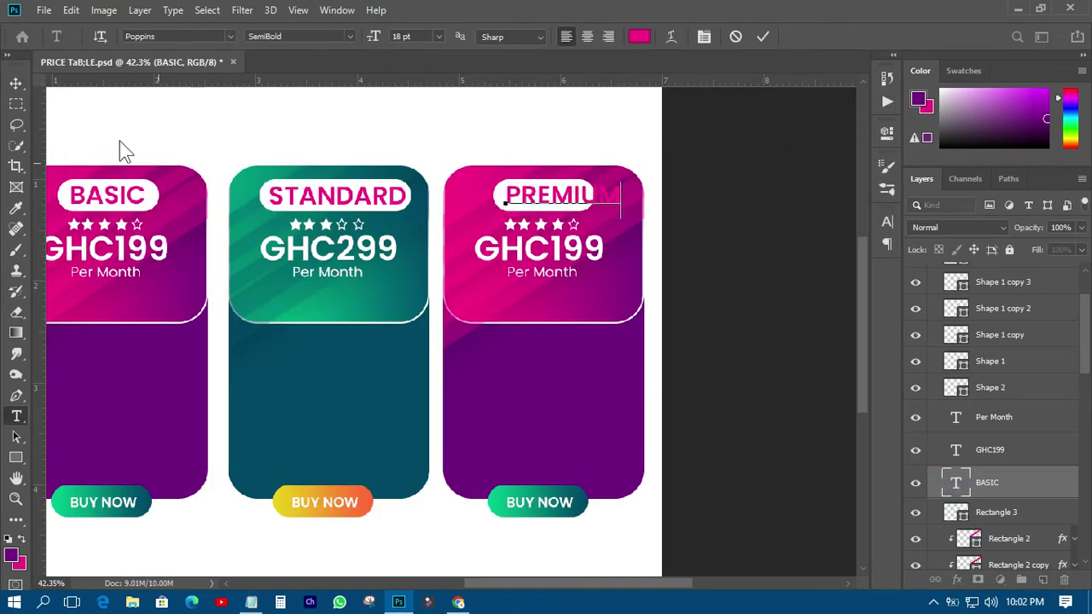
pyautogui.click(16, 83)
# - Widen the white label pill to fit PREMIUM and recentre the title on the card
pyautogui.scroll(-3, 994, 465)
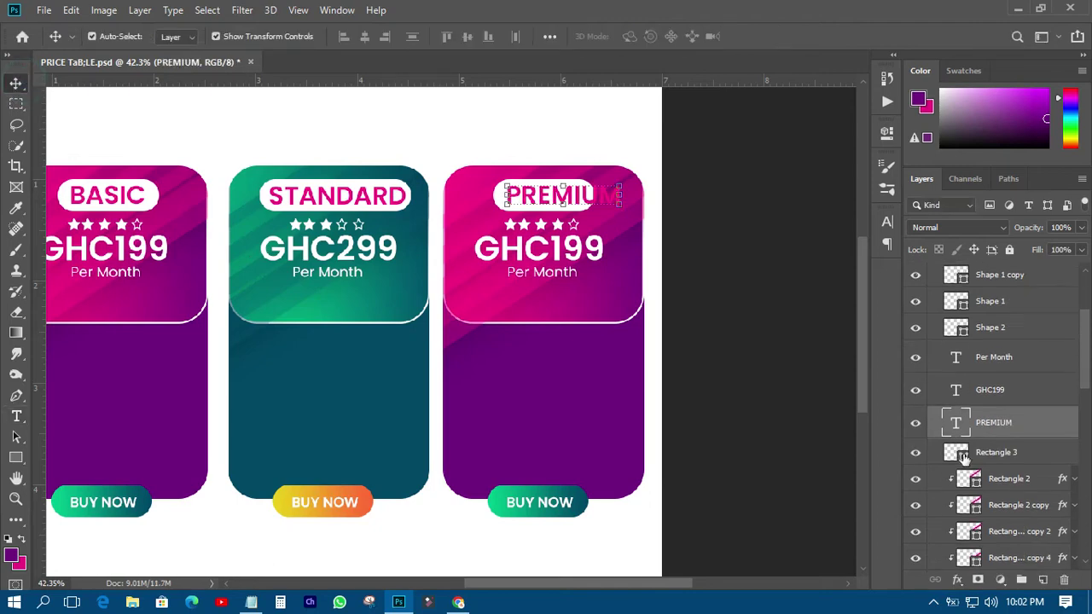
pyautogui.click(988, 449)
pyautogui.scroll(3, 566, 146)
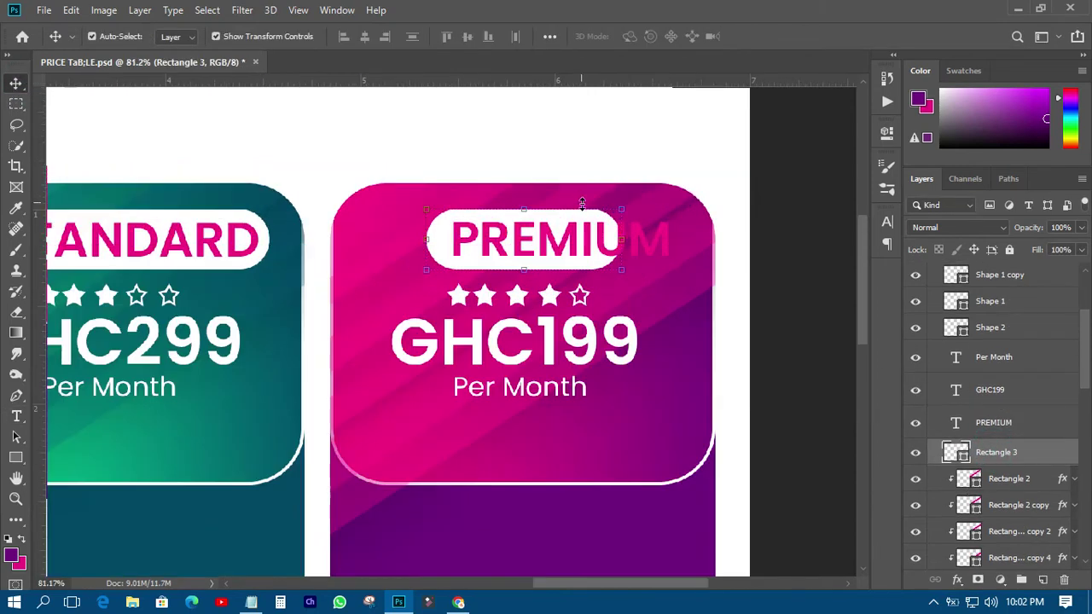
pyautogui.moveTo(623, 245); pyautogui.dragTo(688, 230)
pyautogui.click(767, 36)
pyautogui.moveTo(609, 242); pyautogui.dragTo(588, 253)
pyautogui.keyDown('shift'); pyautogui.click(979, 450); pyautogui.keyUp('shift')
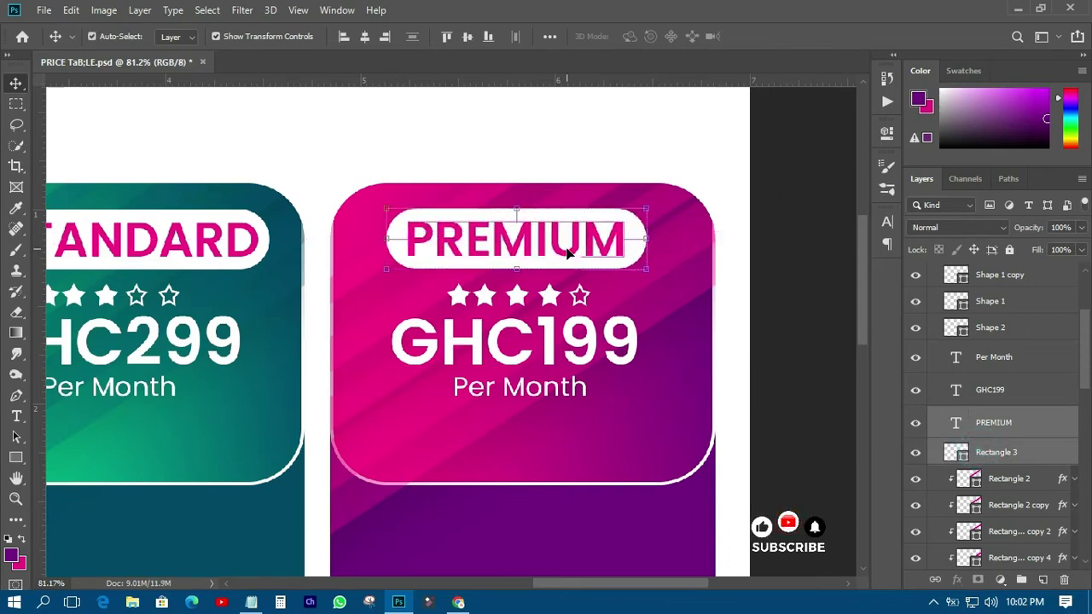
pyautogui.hotkey('ctrl', '0')
pyautogui.scroll(5, 763, 244)
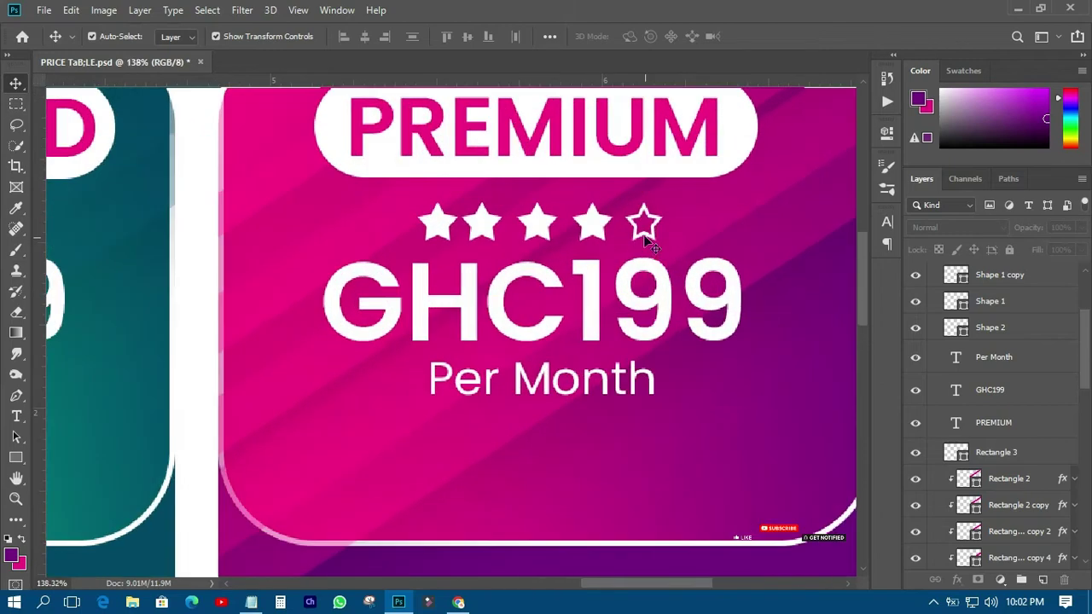
# - Replace the outlined fifth star with a copy of the fourth filled star, evenly spaced
pyautogui.click(653, 226)
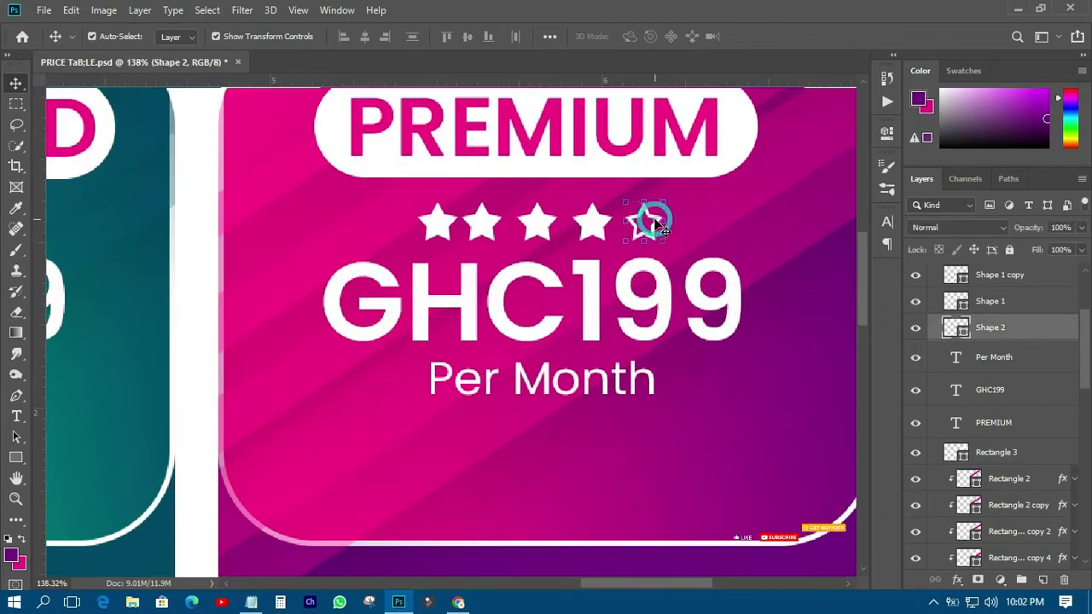
pyautogui.press('Delete')
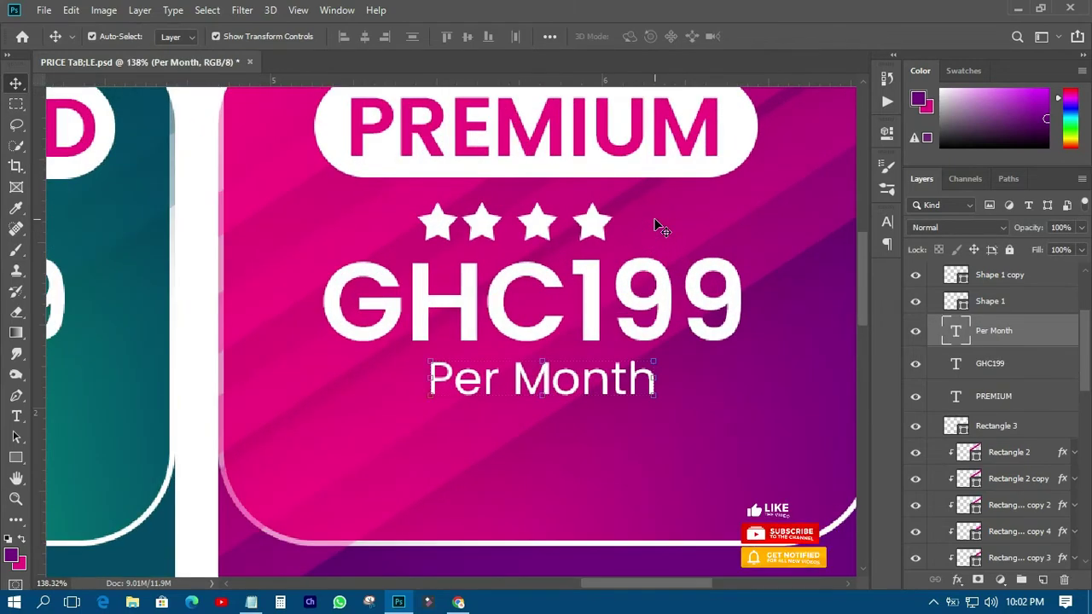
pyautogui.click(603, 226)
pyautogui.moveTo(604, 230); pyautogui.dragTo(604, 231)
pyautogui.hotkey('shift', 'Right')
pyautogui.hotkey('shift', 'Right')
pyautogui.hotkey('shift', 'Right')
pyautogui.hotkey('shift', 'Right')
pyautogui.hotkey('shift', 'Right')
pyautogui.hotkey('shift', 'Right')
pyautogui.press('Left')
pyautogui.press('Left')
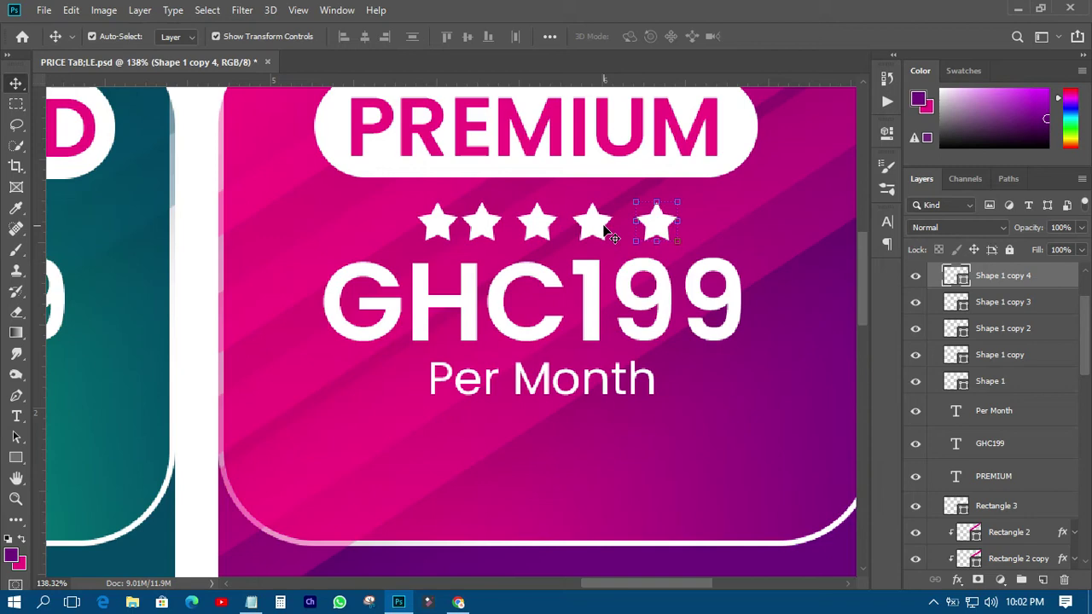
pyautogui.scroll(-4, 608, 230)
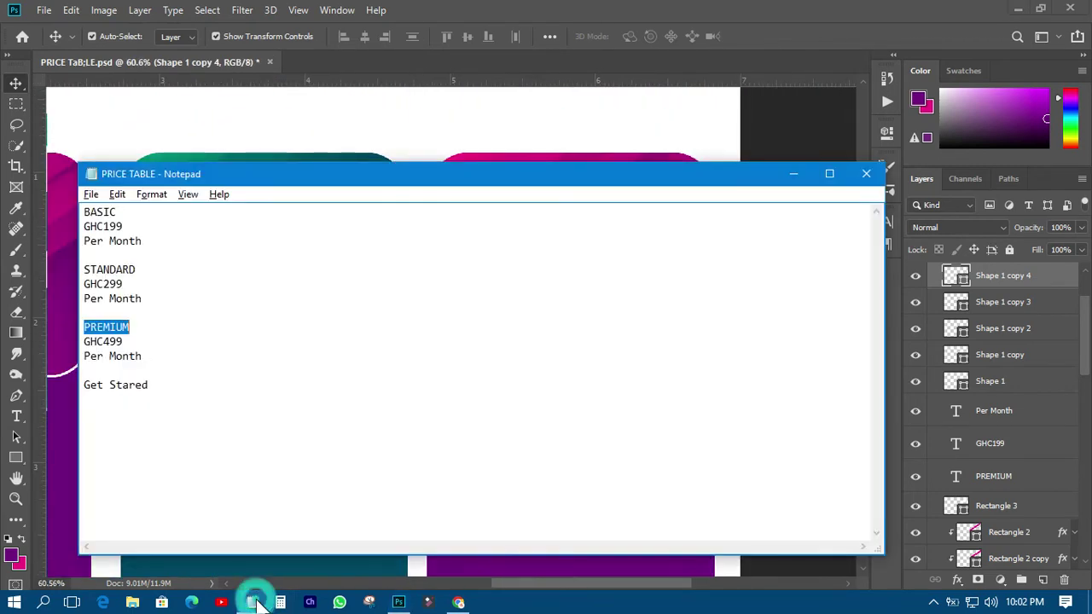
# - Copy GHC499 from the notes and paste it over the PREMIUM card's GHC199 price
pyautogui.doubleClick(102, 341)
pyautogui.rightClick(103, 343)
pyautogui.click(138, 395)
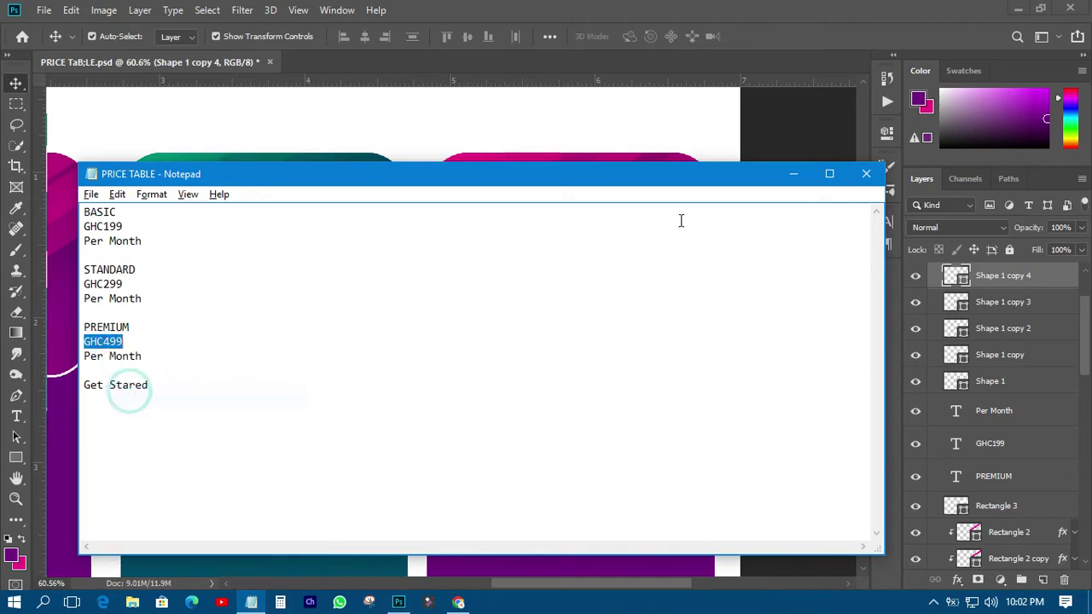
pyautogui.click(779, 116)
pyautogui.click(633, 266)
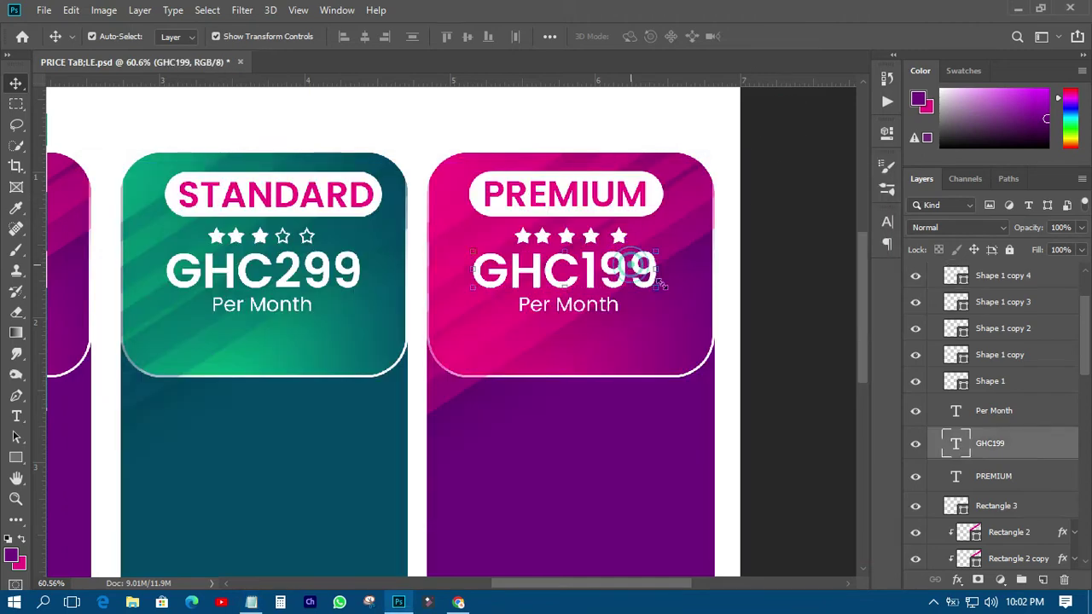
pyautogui.doubleClick(951, 445)
pyautogui.hotkey('ctrl', 'v')
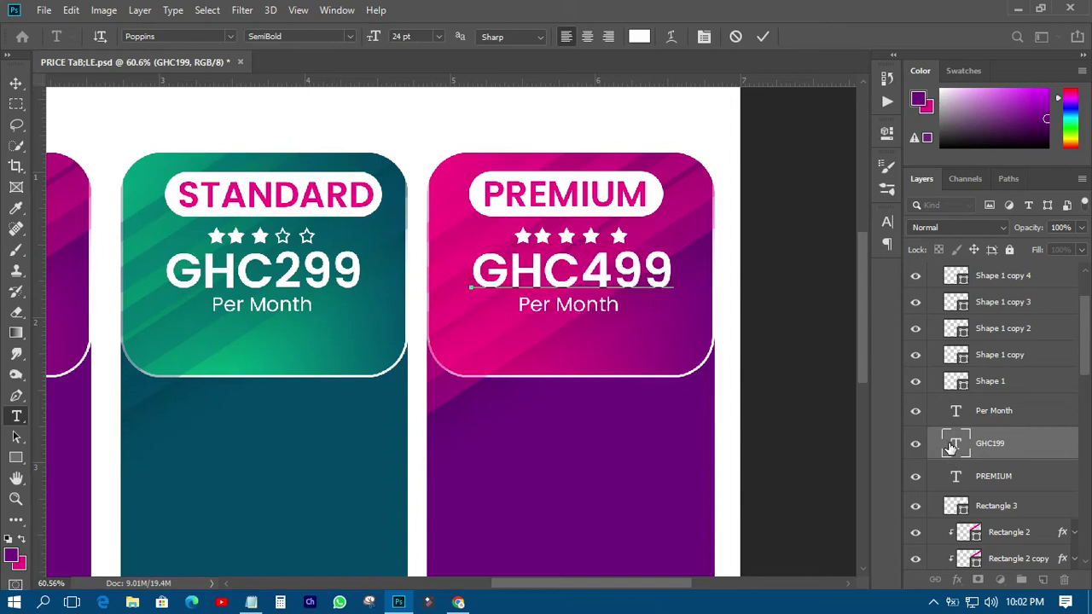
pyautogui.click(757, 36)
pyautogui.press('v')
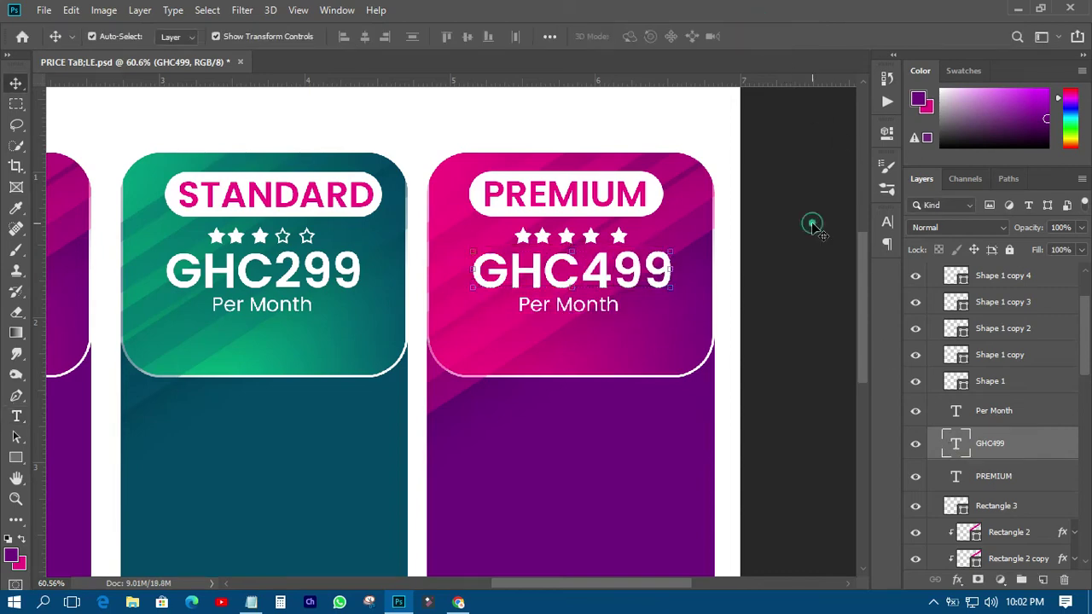
pyautogui.scroll(-3, 528, 328)
pyautogui.scroll(3, 791, 212)
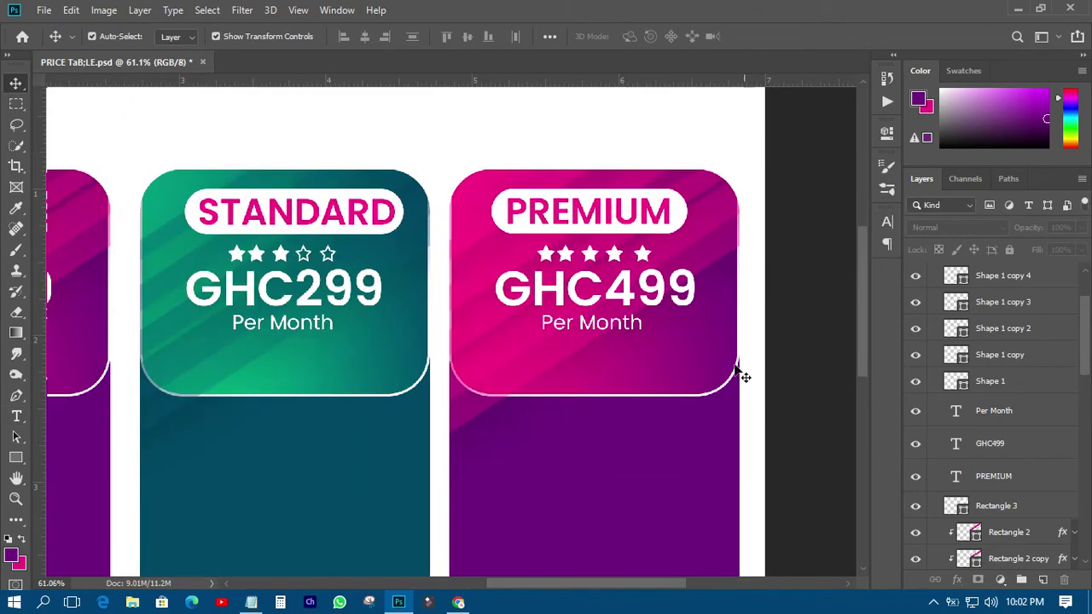
# - Give the PREMIUM card's background shape the orange-yellow gradient preset
pyautogui.click(702, 359)
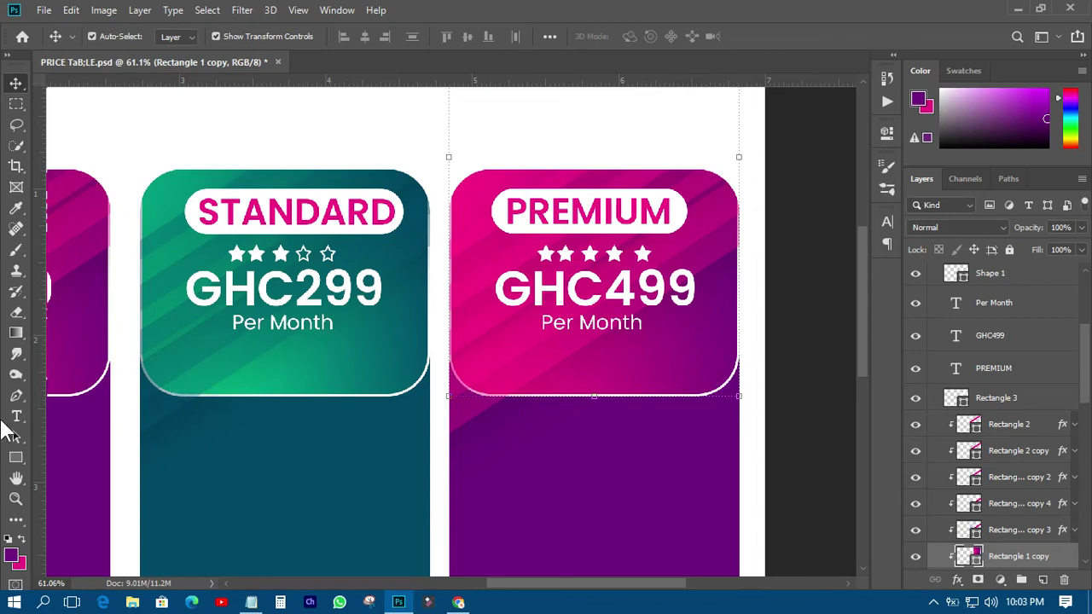
pyautogui.click(16, 458)
pyautogui.click(178, 34)
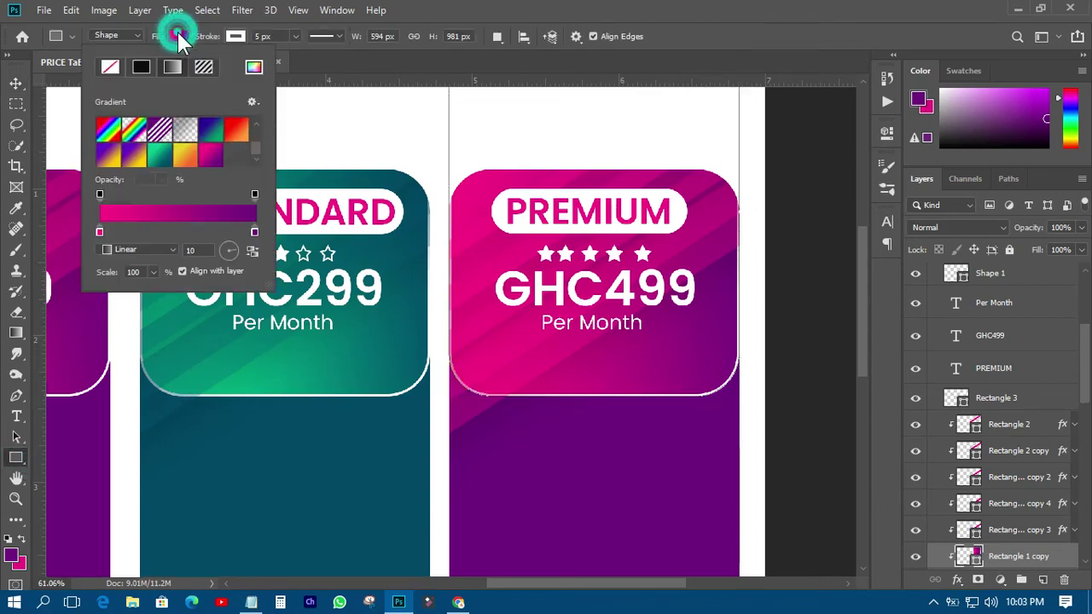
pyautogui.click(184, 154)
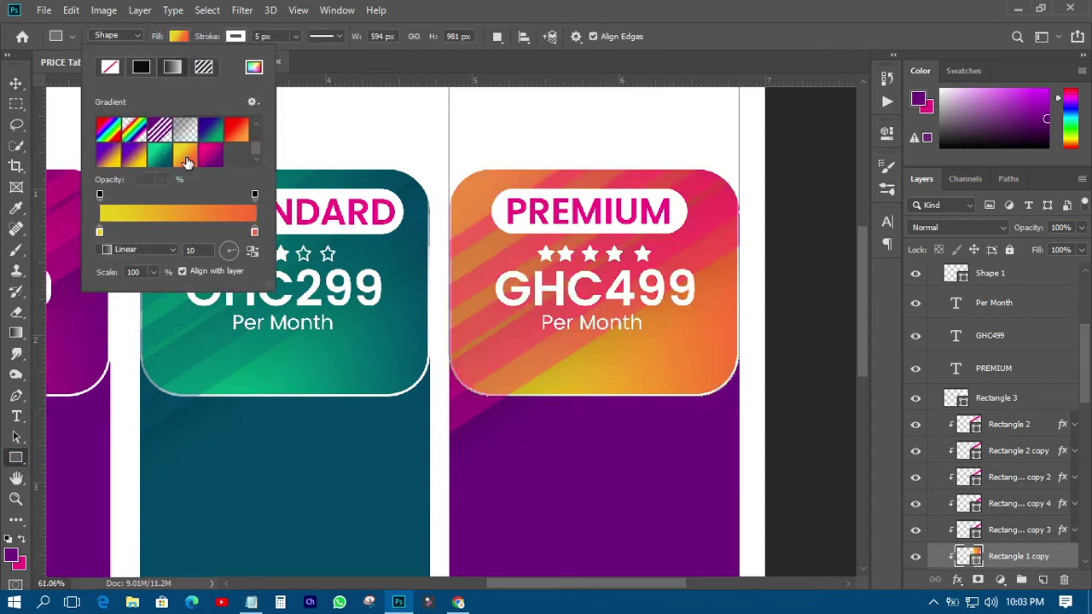
pyautogui.click(999, 532)
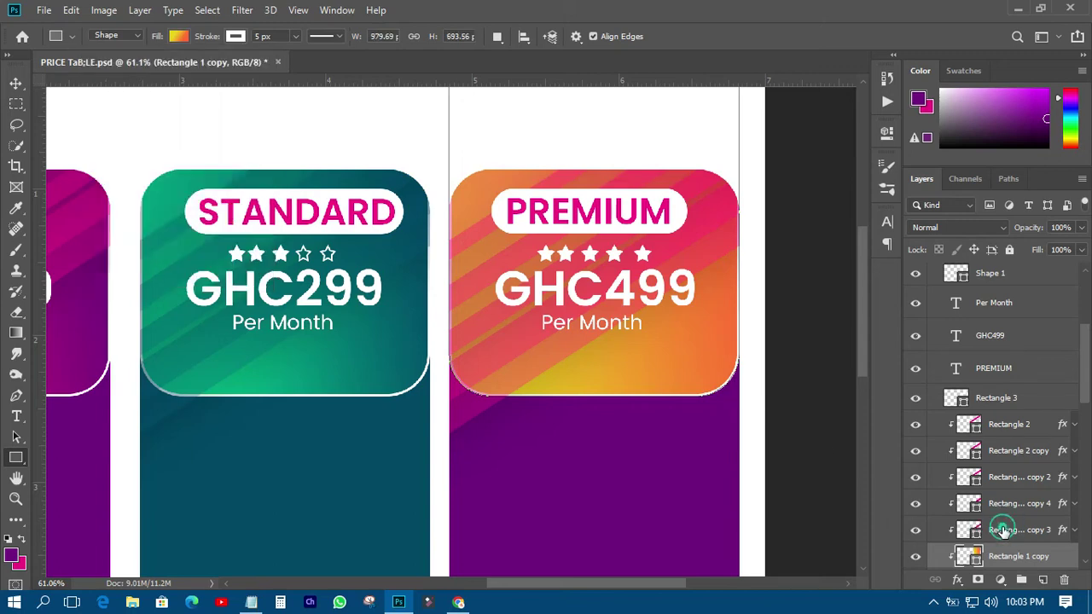
# - Recolour all the diagonal stripe shapes with orange f86d34 sampled from the PREMIUM card
pyautogui.click(1002, 529)
pyautogui.keyDown('shift'); pyautogui.click(1007, 427); pyautogui.keyUp('shift')
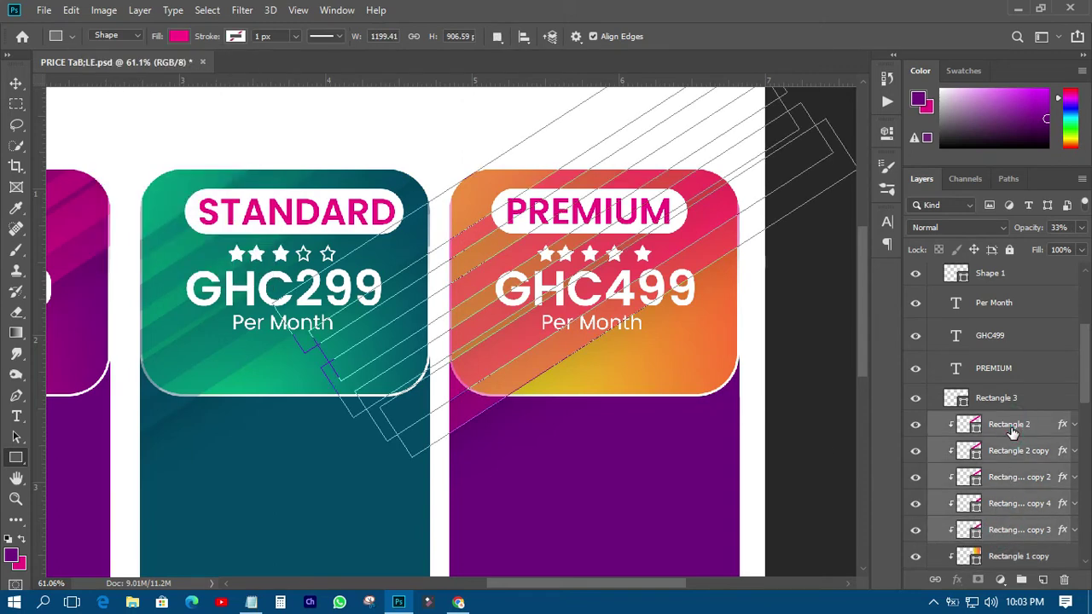
pyautogui.click(179, 38)
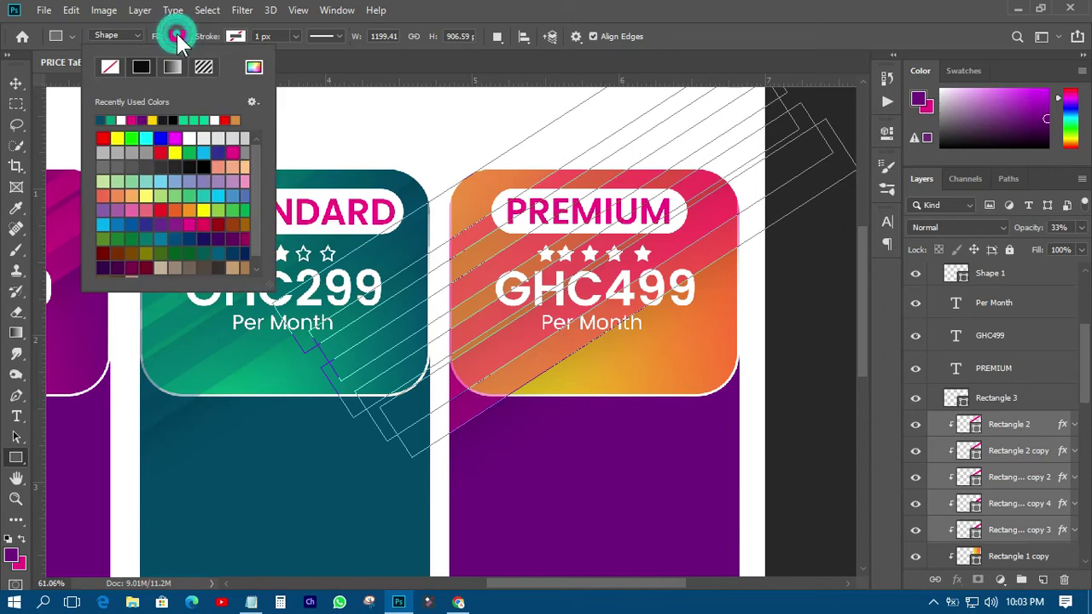
pyautogui.click(254, 68)
pyautogui.moveTo(753, 269); pyautogui.dragTo(961, 242)
pyautogui.click(731, 288)
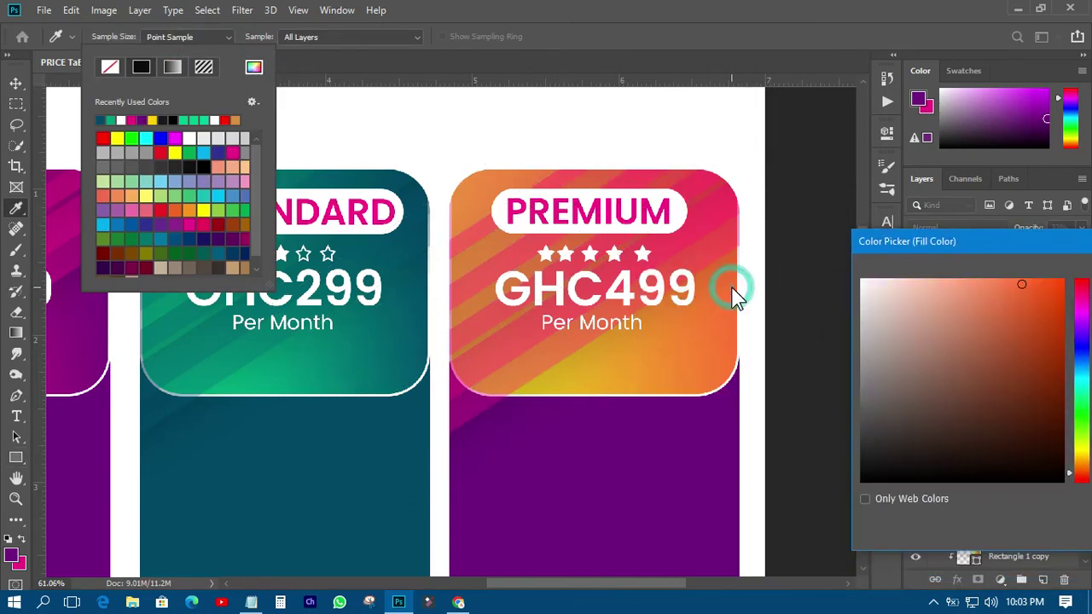
pyautogui.moveTo(1027, 248); pyautogui.dragTo(873, 247)
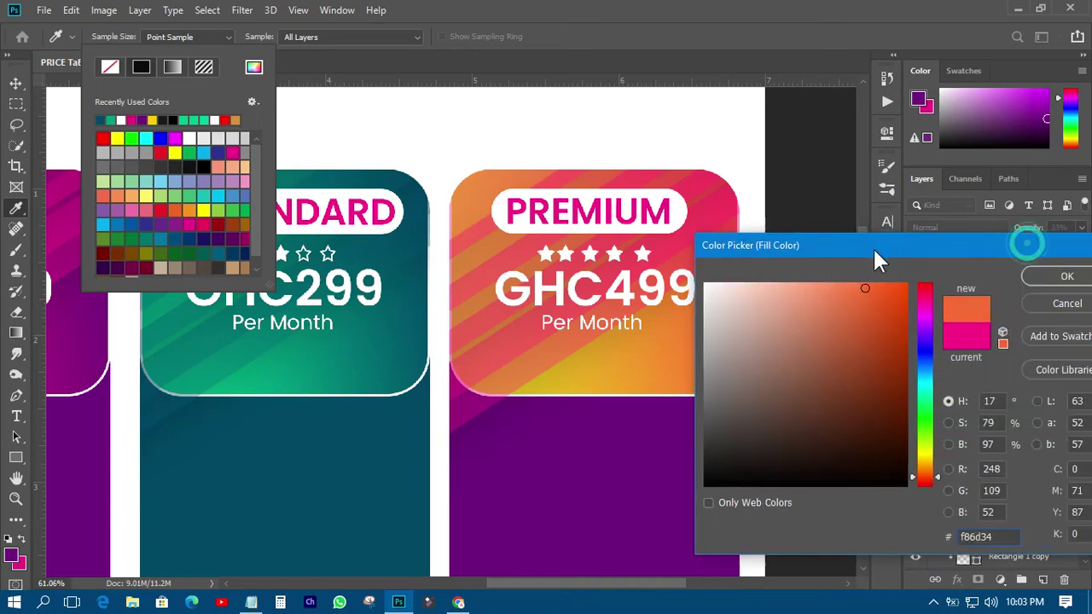
pyautogui.click(1043, 278)
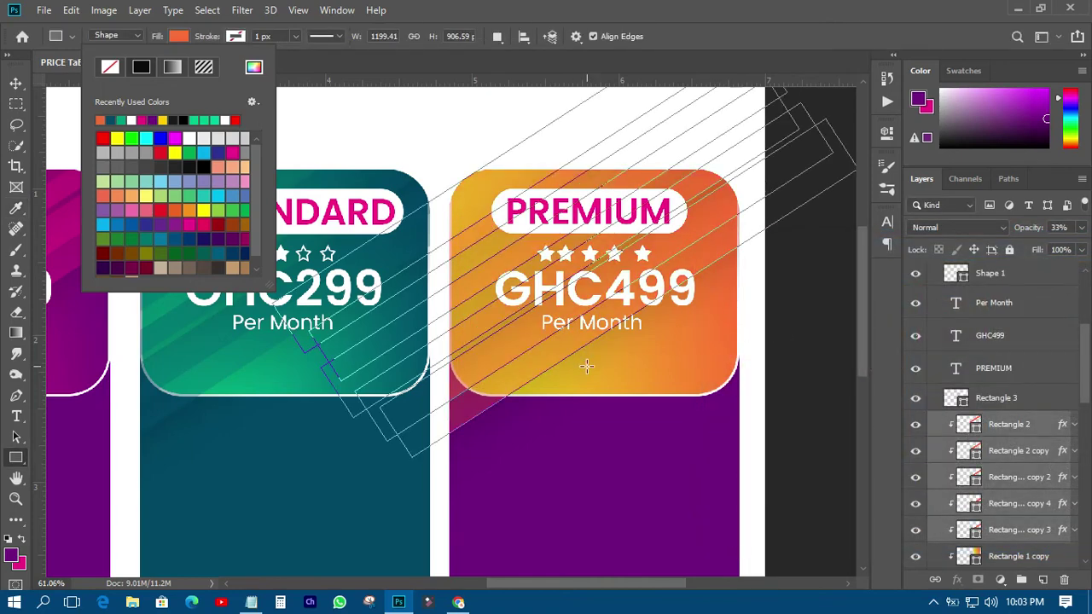
pyautogui.scroll(-2, 587, 366)
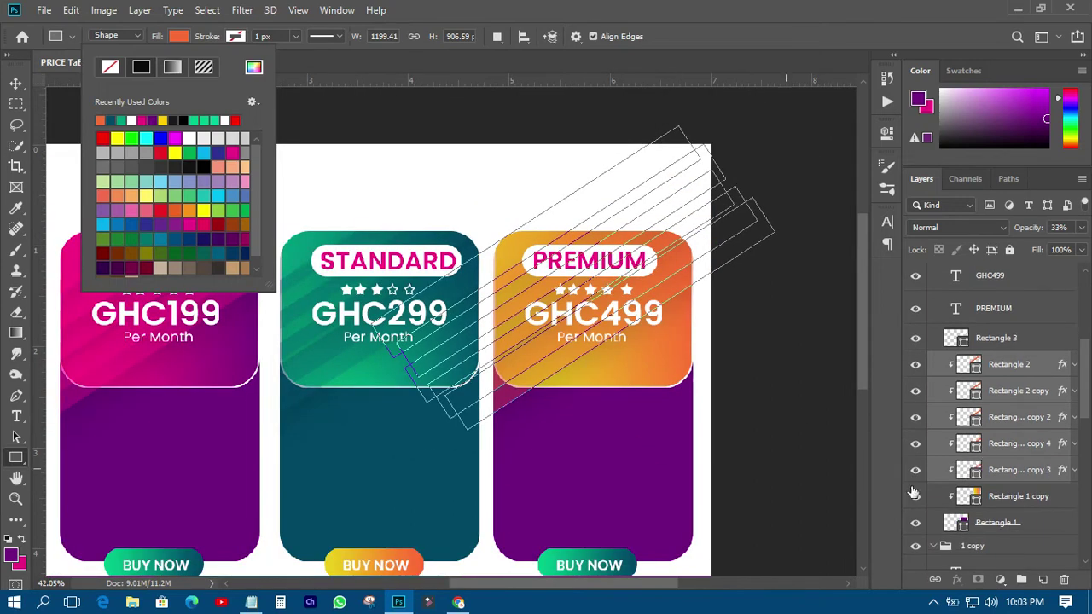
# - Change the PREMIUM card's purple body to bright orange ff5500
pyautogui.scroll(-1, 1015, 506)
pyautogui.click(990, 505)
pyautogui.click(963, 507)
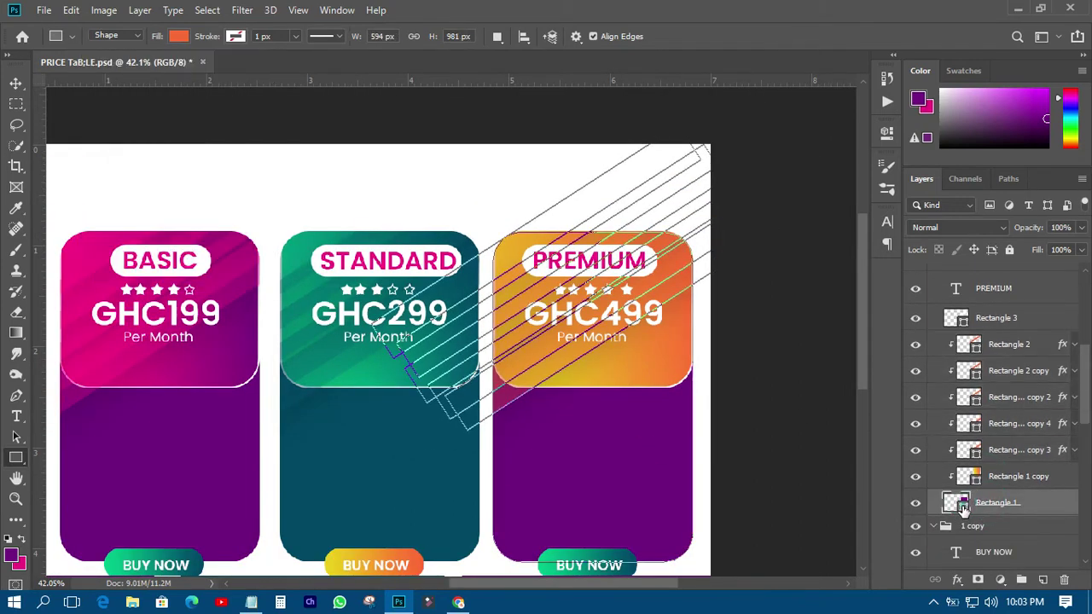
pyautogui.doubleClick(962, 507)
pyautogui.moveTo(709, 244); pyautogui.dragTo(845, 232)
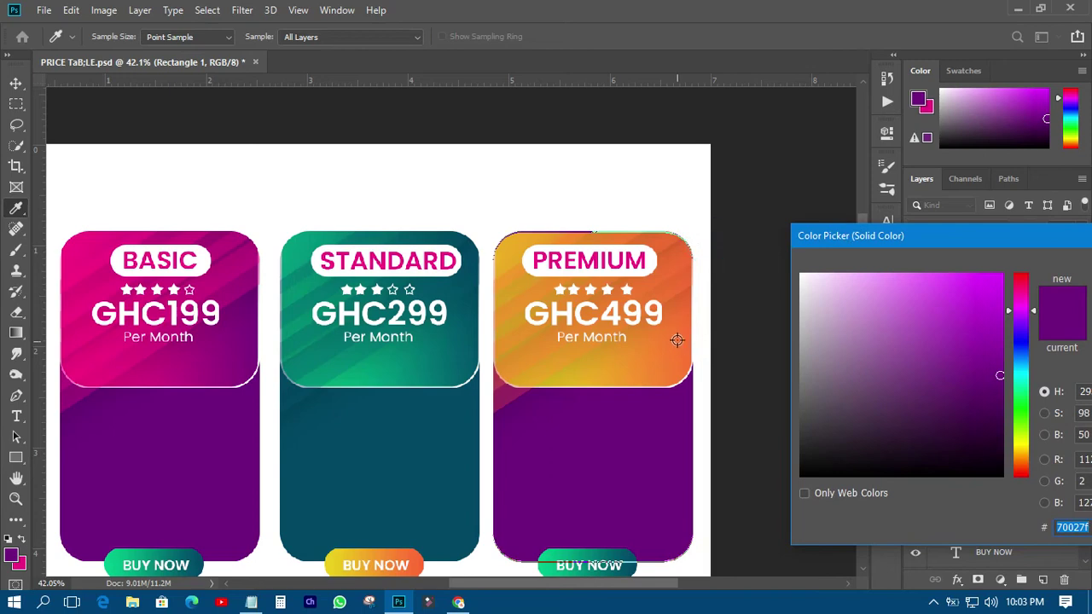
pyautogui.click(679, 328)
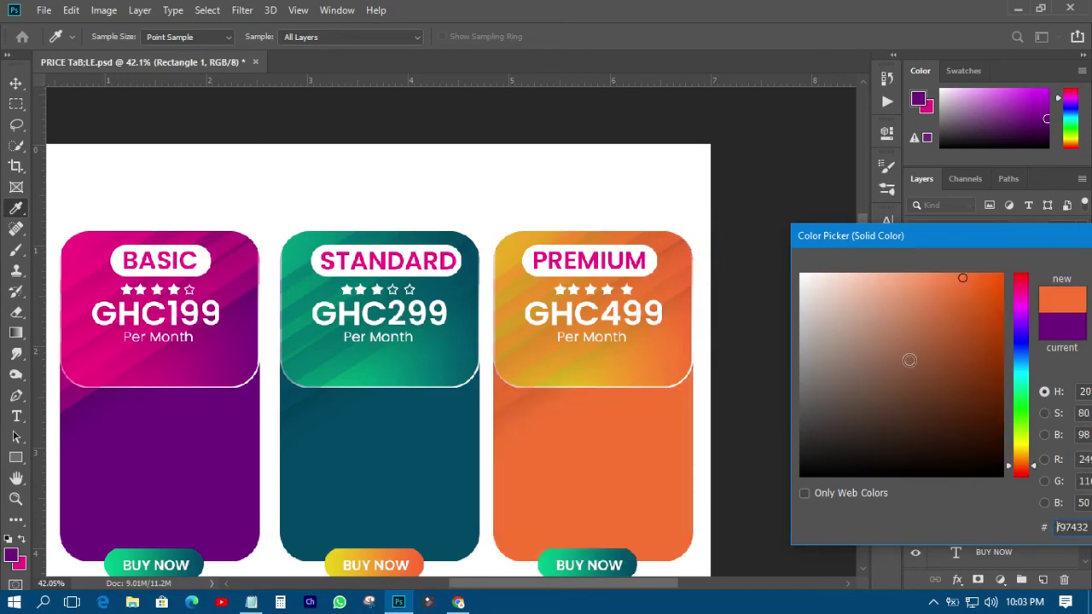
pyautogui.moveTo(986, 296); pyautogui.dragTo(1010, 270)
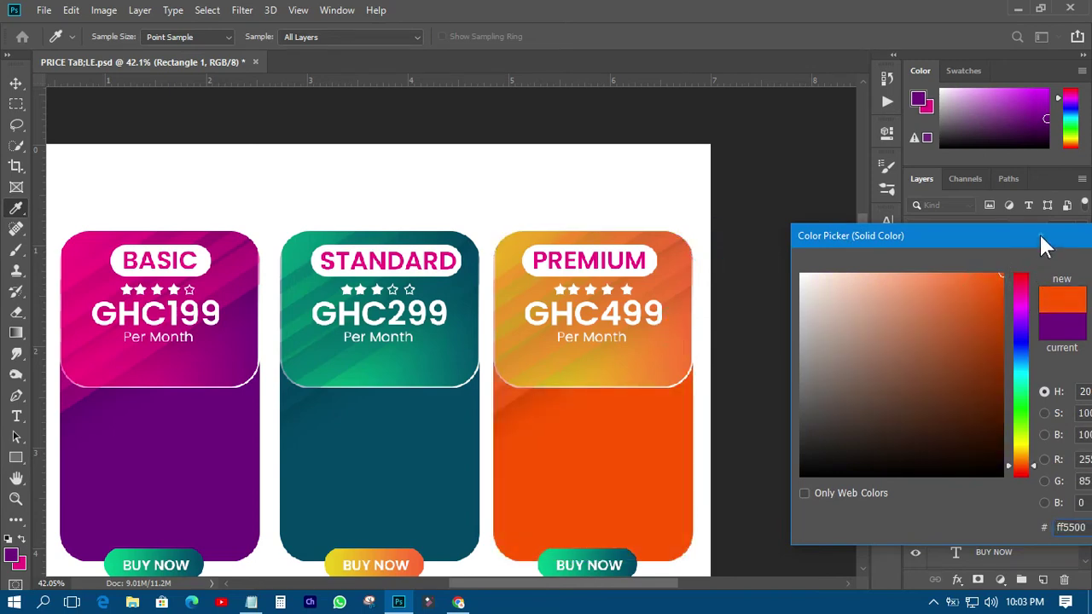
pyautogui.moveTo(1040, 232); pyautogui.dragTo(889, 232)
pyautogui.click(1003, 269)
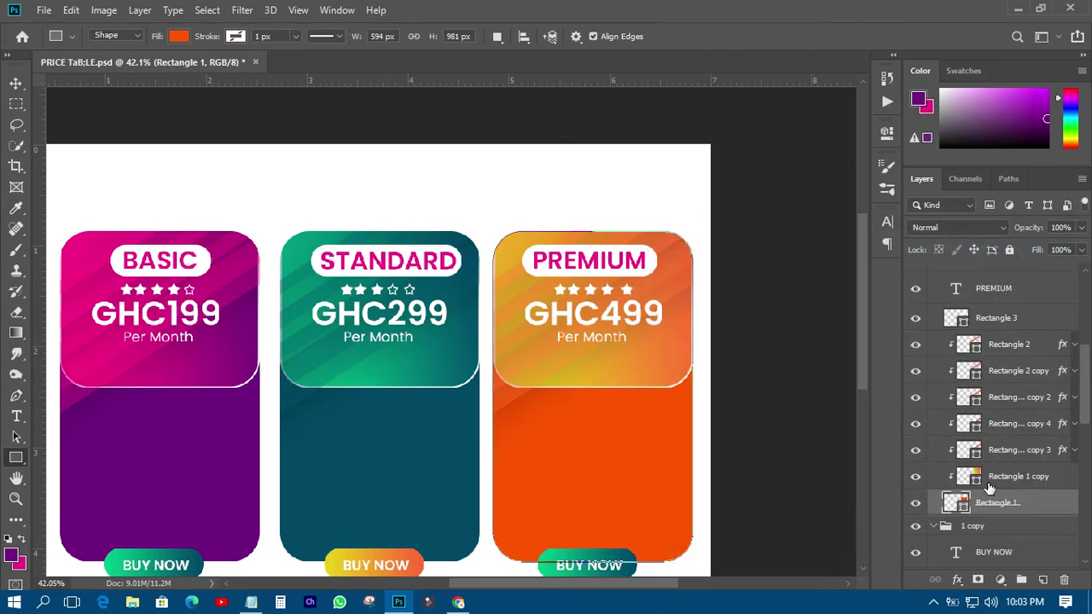
# - Refill the five diagonal stripes with the deeper orange sampled from the card body
pyautogui.click(990, 477)
pyautogui.click(1000, 452)
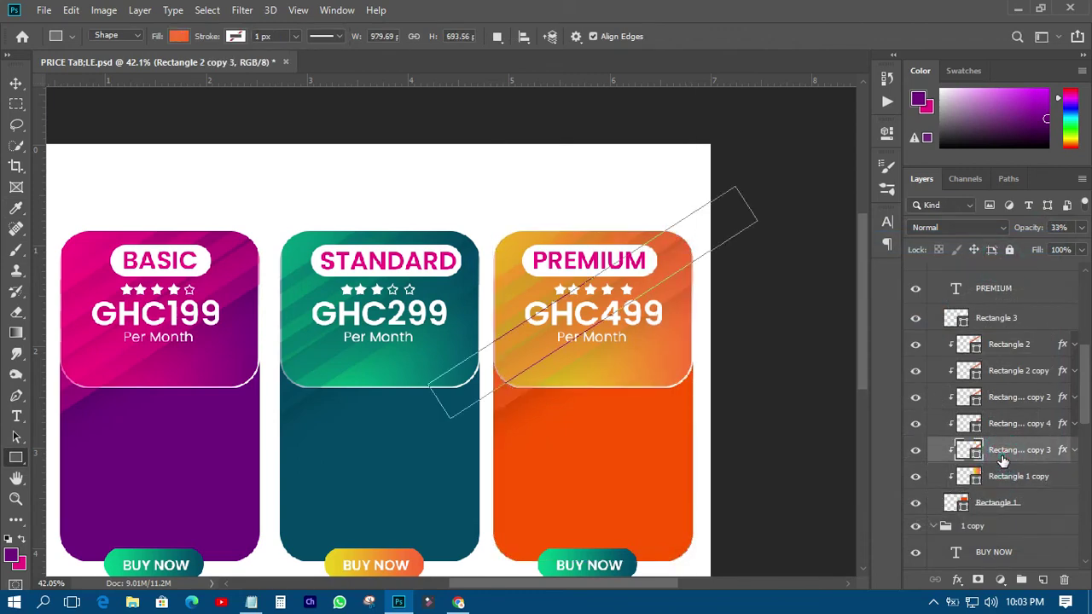
pyautogui.keyDown('shift'); pyautogui.click(1002, 348); pyautogui.keyUp('shift')
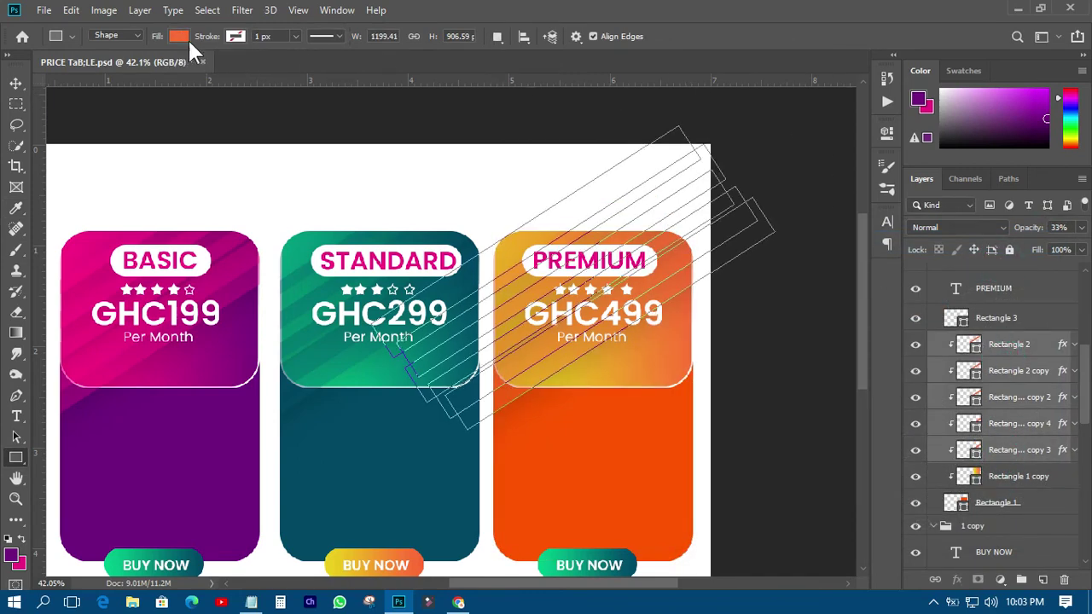
pyautogui.click(178, 36)
pyautogui.click(253, 68)
pyautogui.click(606, 469)
pyautogui.click(1007, 269)
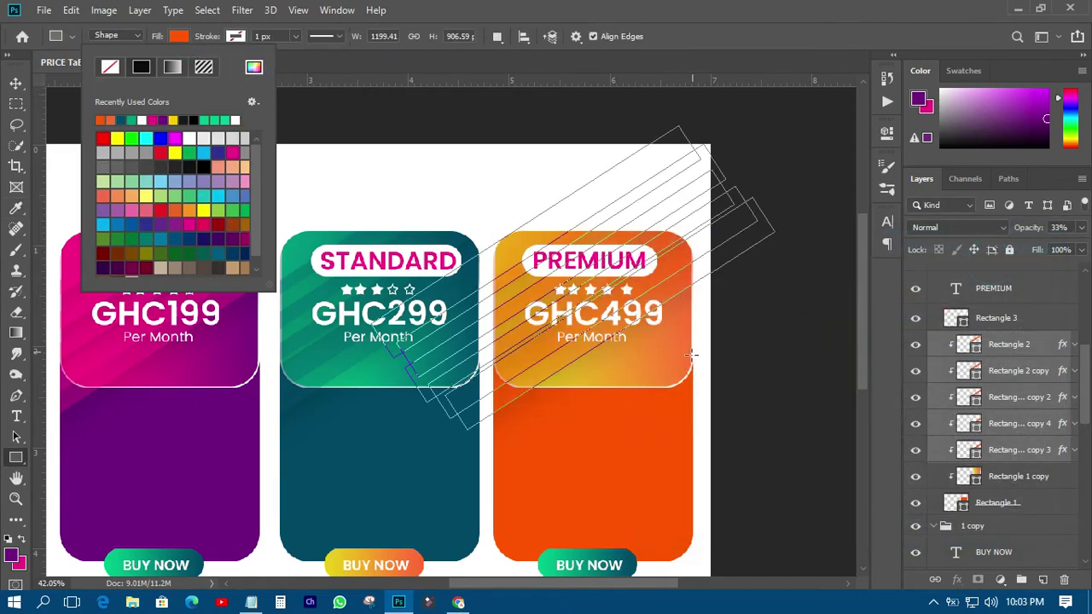
pyautogui.click(15, 83)
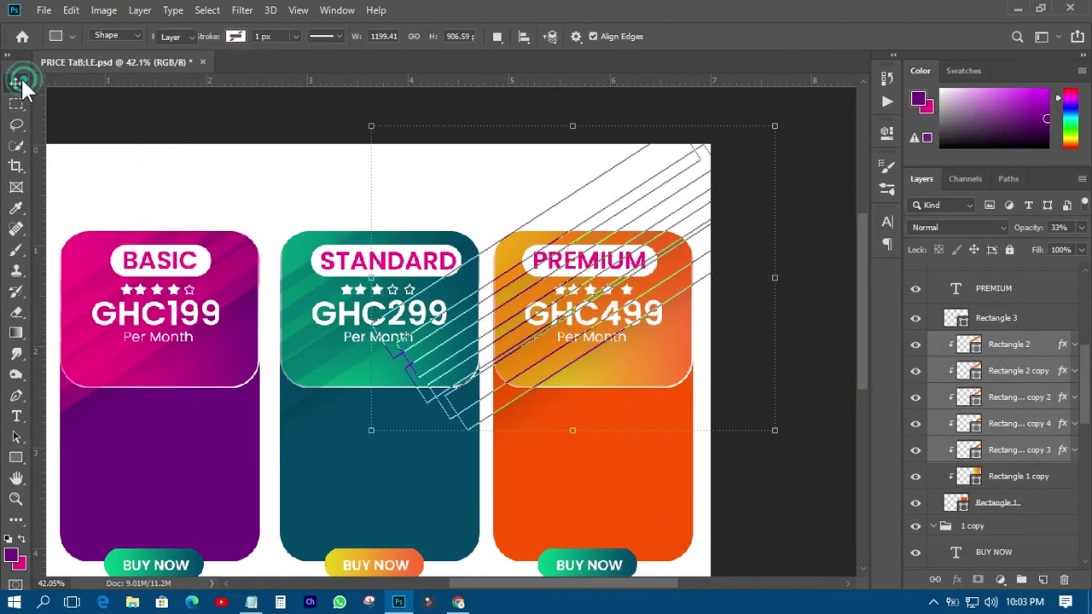
pyautogui.click(821, 256)
pyautogui.scroll(-3, 578, 342)
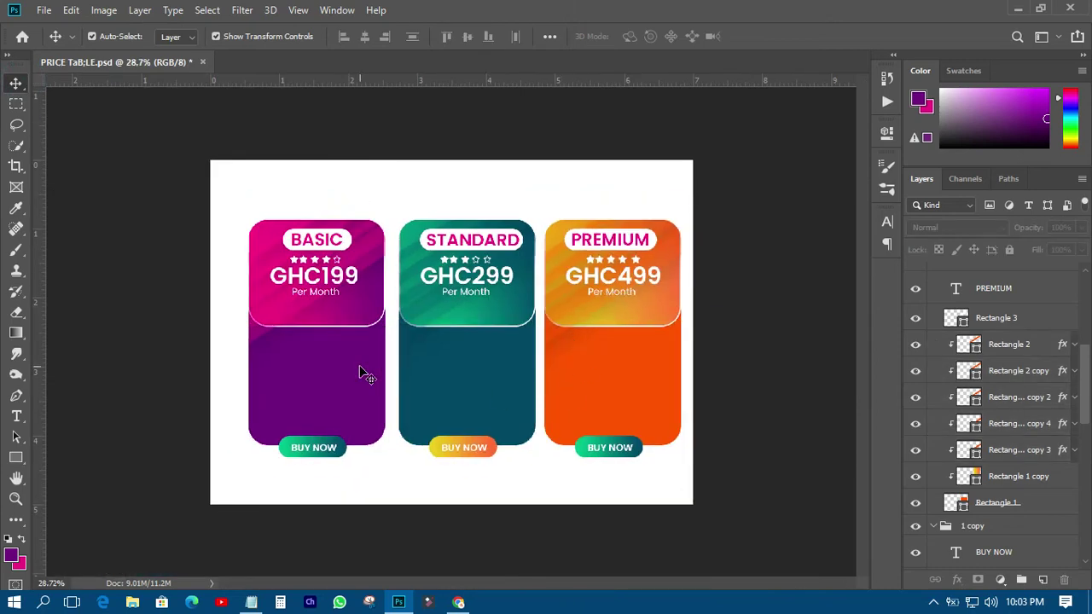
pyautogui.scroll(3, 359, 365)
# - Colour the PREMIUM heading orange and the STANDARD heading teal, sampled from their cards
pyautogui.click(680, 198)
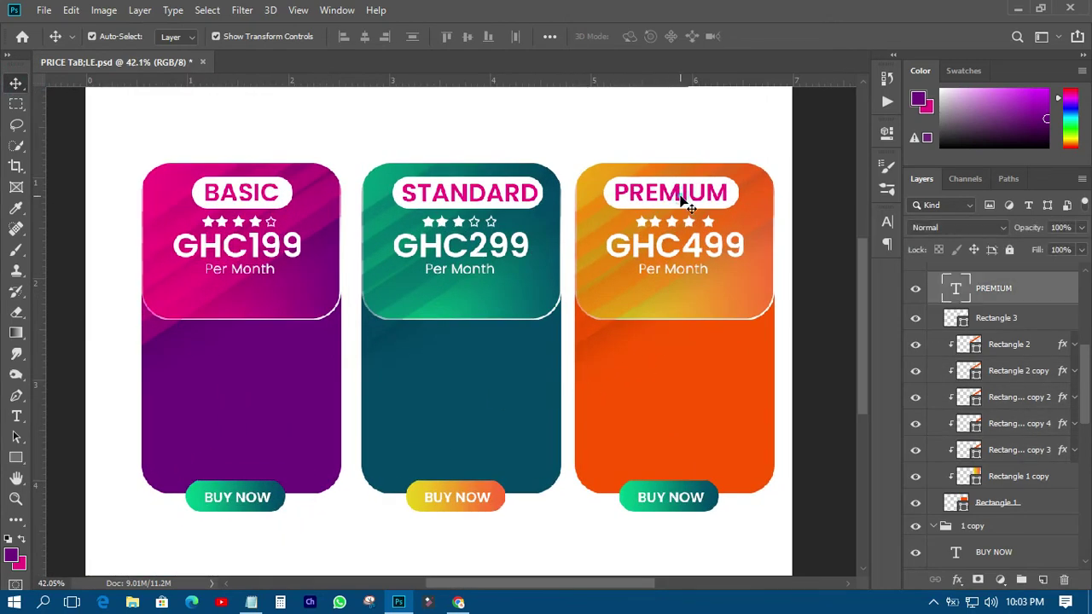
pyautogui.click(889, 220)
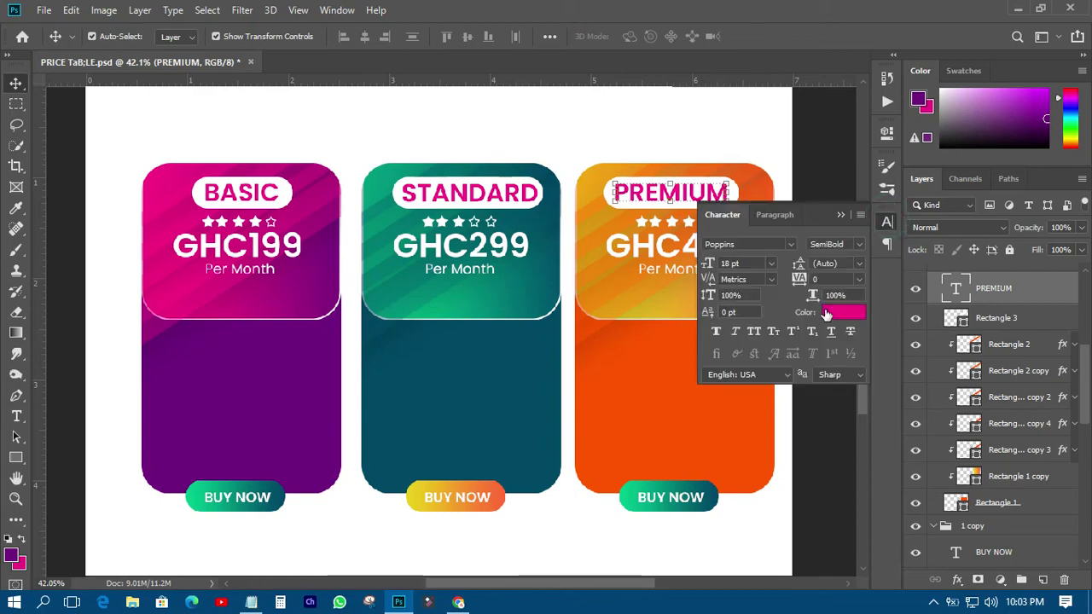
pyautogui.click(845, 309)
pyautogui.click(628, 373)
pyautogui.click(1013, 269)
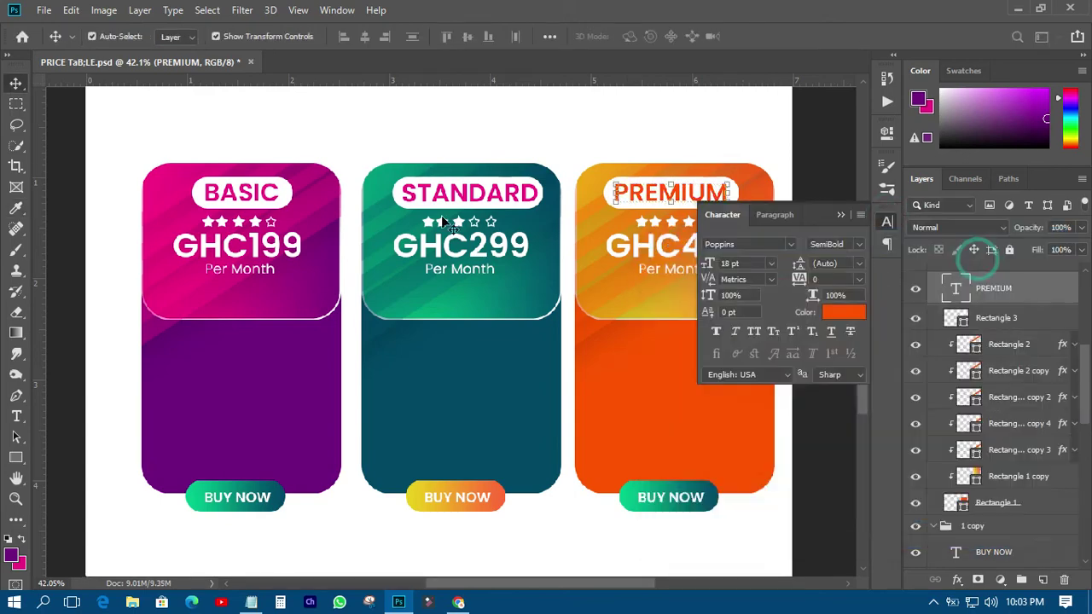
pyautogui.click(463, 190)
pyautogui.click(843, 312)
pyautogui.click(500, 384)
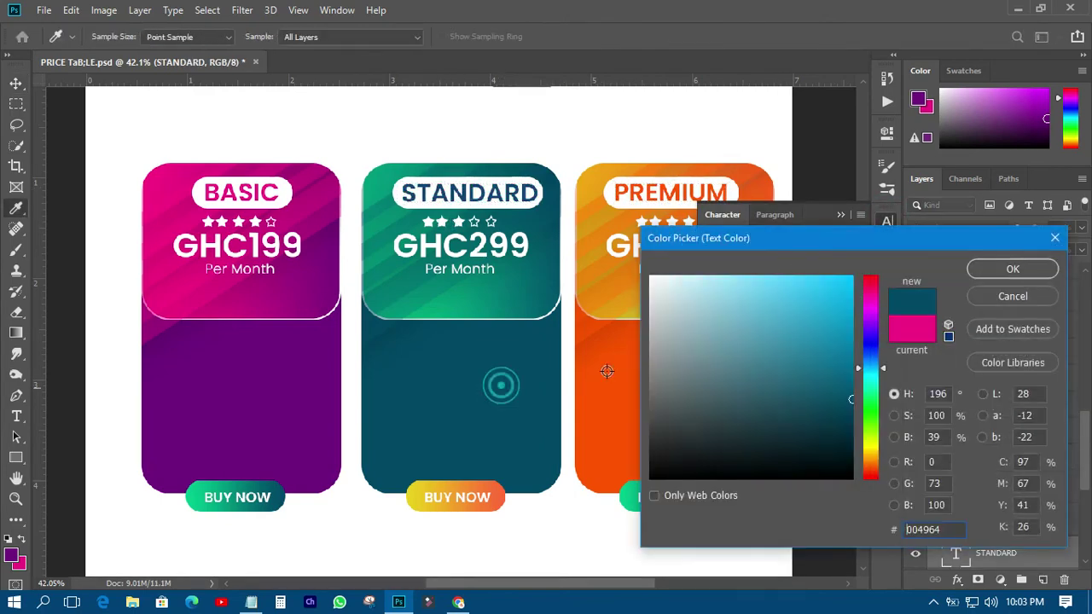
pyautogui.click(978, 266)
# - Fill the PREMIUM card's BUY NOW button with the pink-purple gradient preset
pyautogui.scroll(-3, 547, 431)
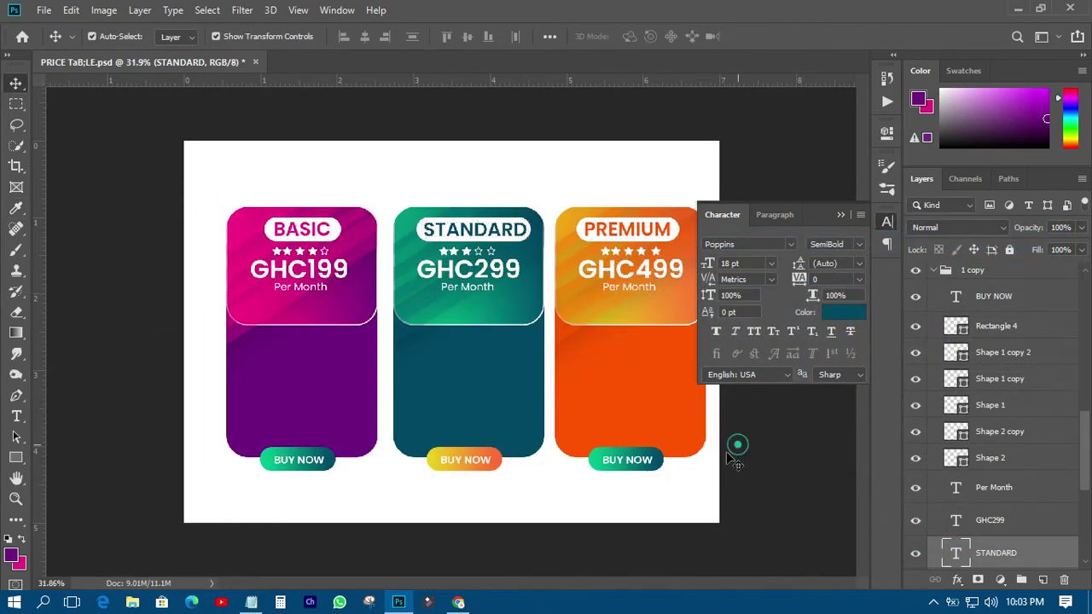
pyautogui.click(657, 464)
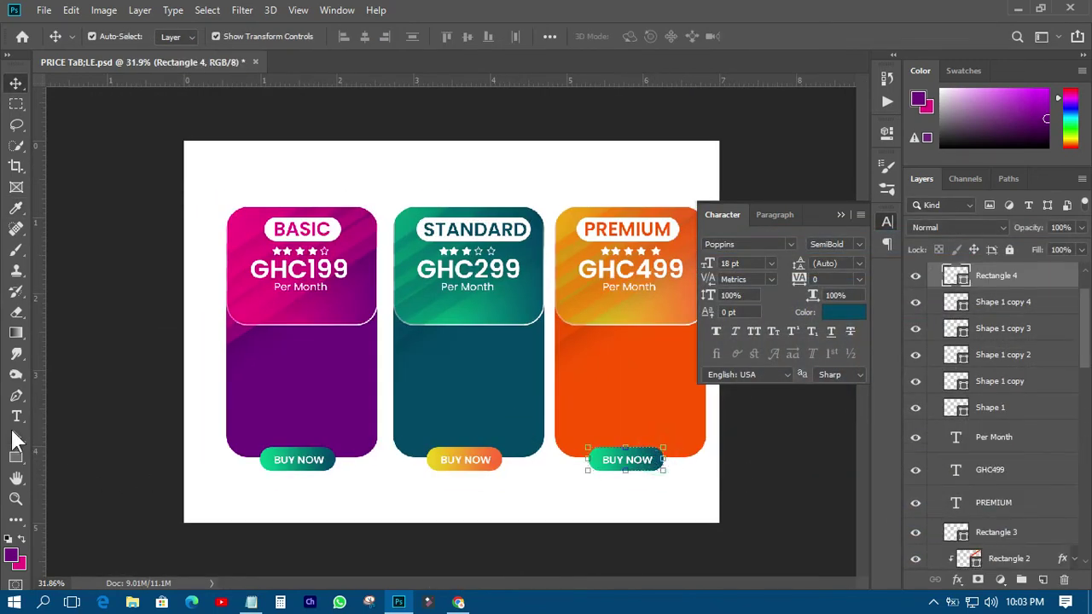
pyautogui.click(16, 457)
pyautogui.click(176, 36)
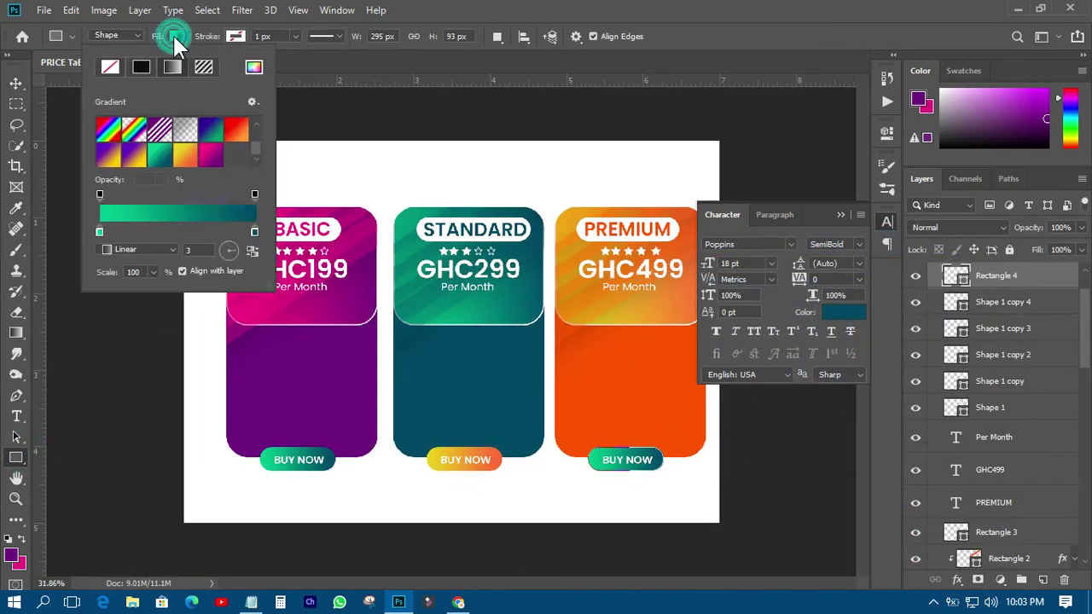
pyautogui.click(210, 155)
pyautogui.click(16, 83)
pyautogui.click(16, 83)
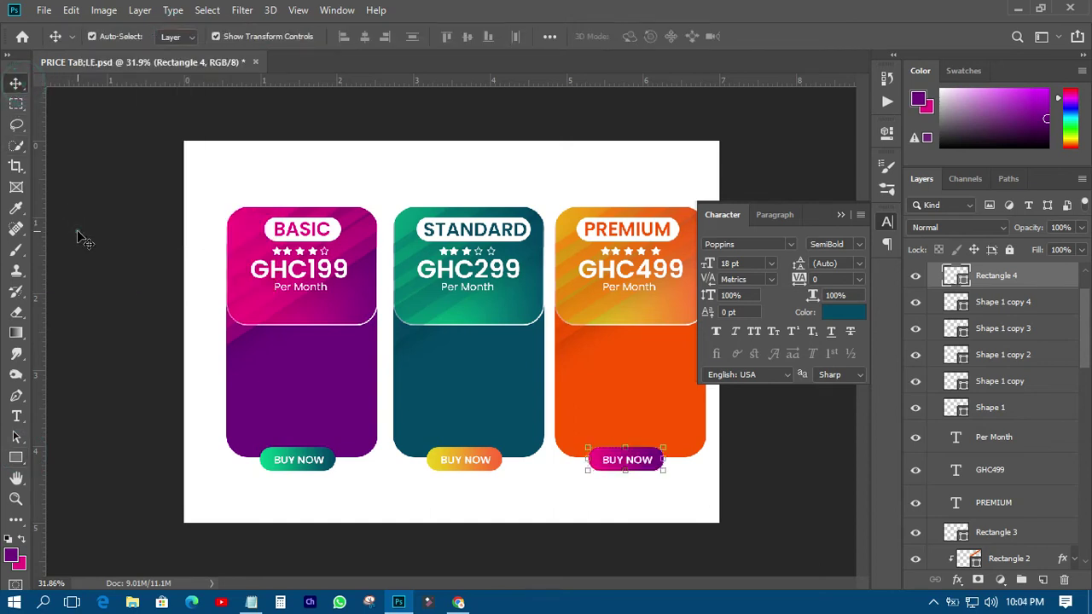
pyautogui.click(77, 232)
# - Collapse the character settings panel and the '1 copy 2' and '1 copy' layer groups
pyautogui.click(884, 222)
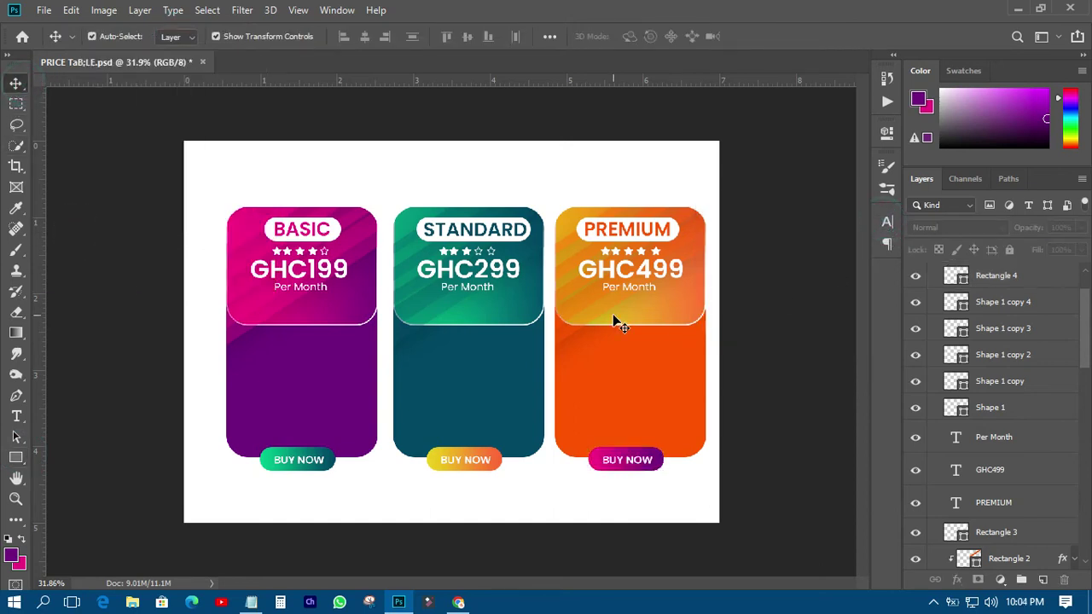
pyautogui.scroll(1, 977, 312)
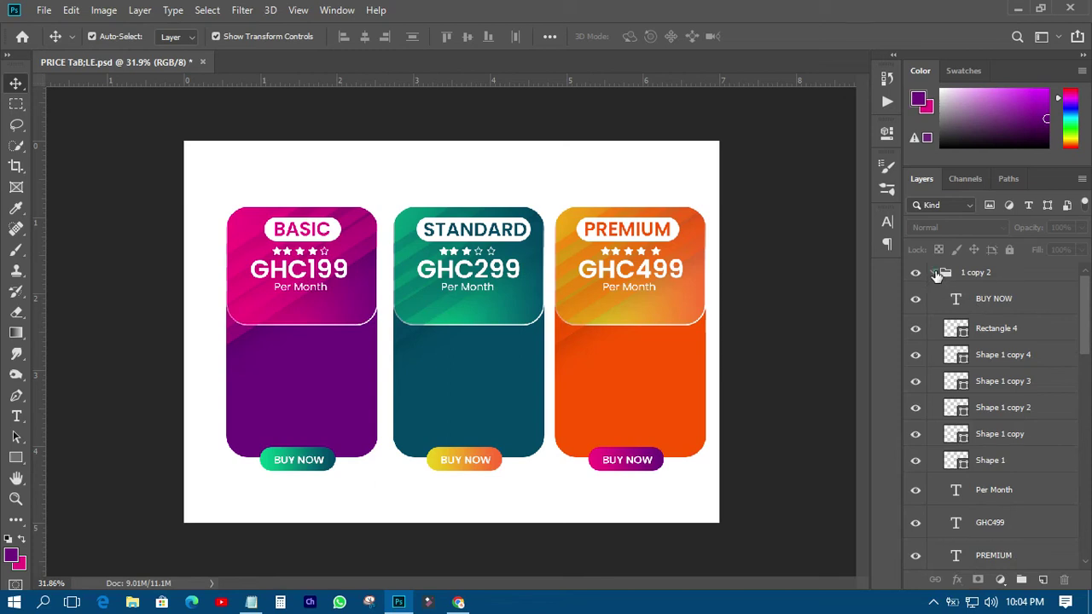
pyautogui.click(932, 273)
pyautogui.click(933, 292)
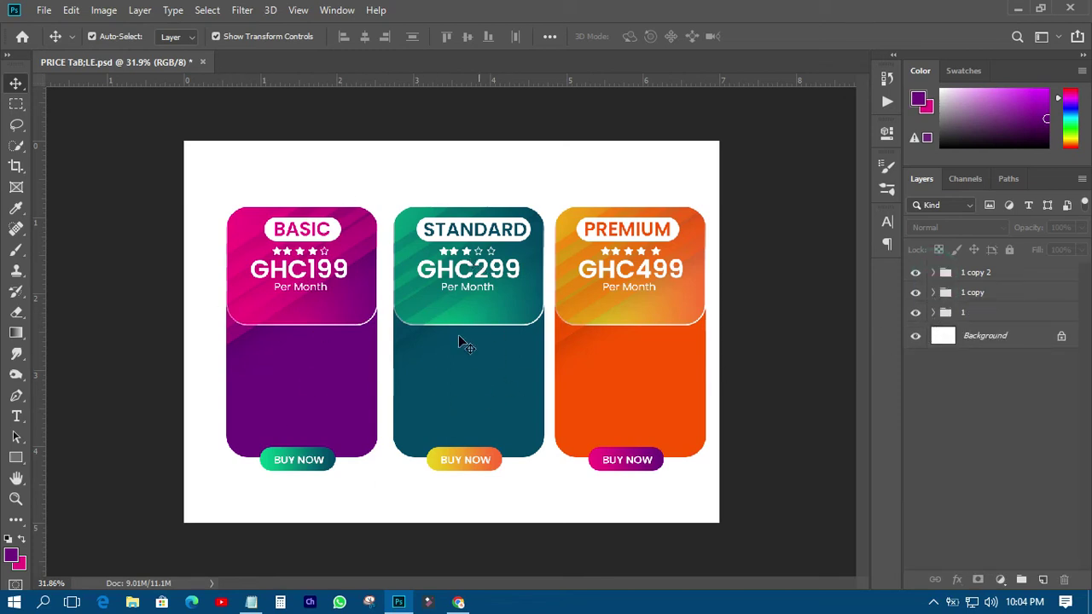
# - Draw a rectangle beneath the BASIC card's BUY NOW button and make it taller
pyautogui.click(17, 458)
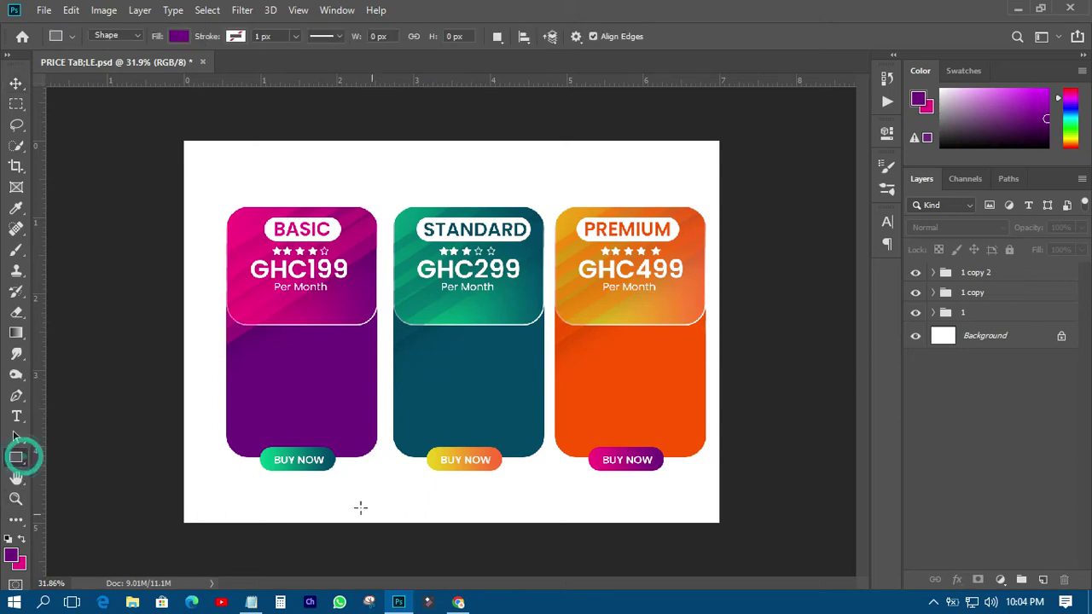
pyautogui.moveTo(239, 477); pyautogui.dragTo(367, 494)
pyautogui.press('v')
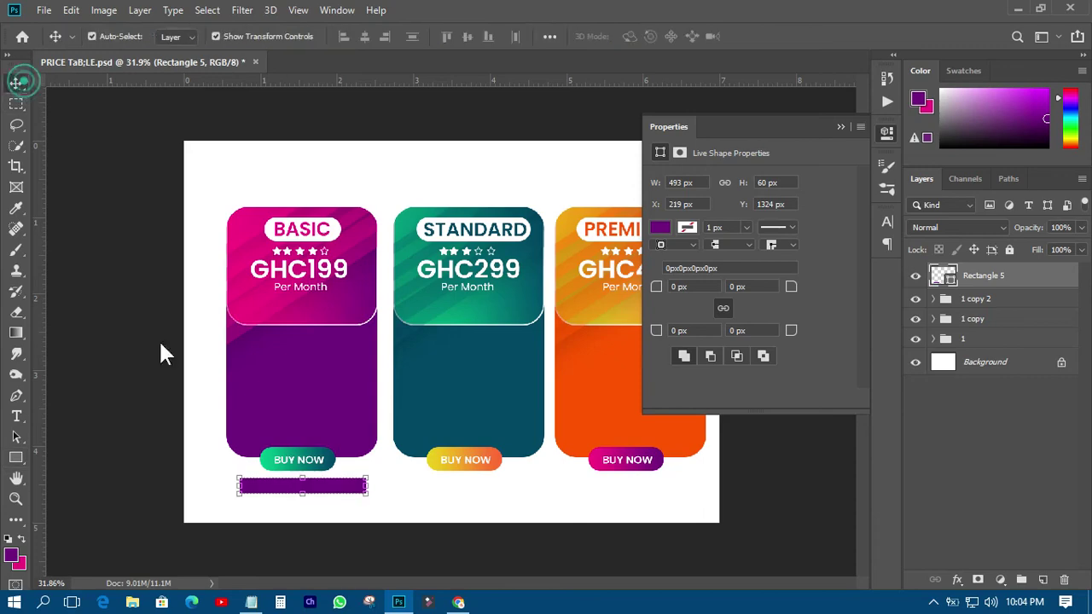
pyautogui.hotkey('ctrl', 't')
pyautogui.moveTo(301, 496); pyautogui.dragTo(300, 505)
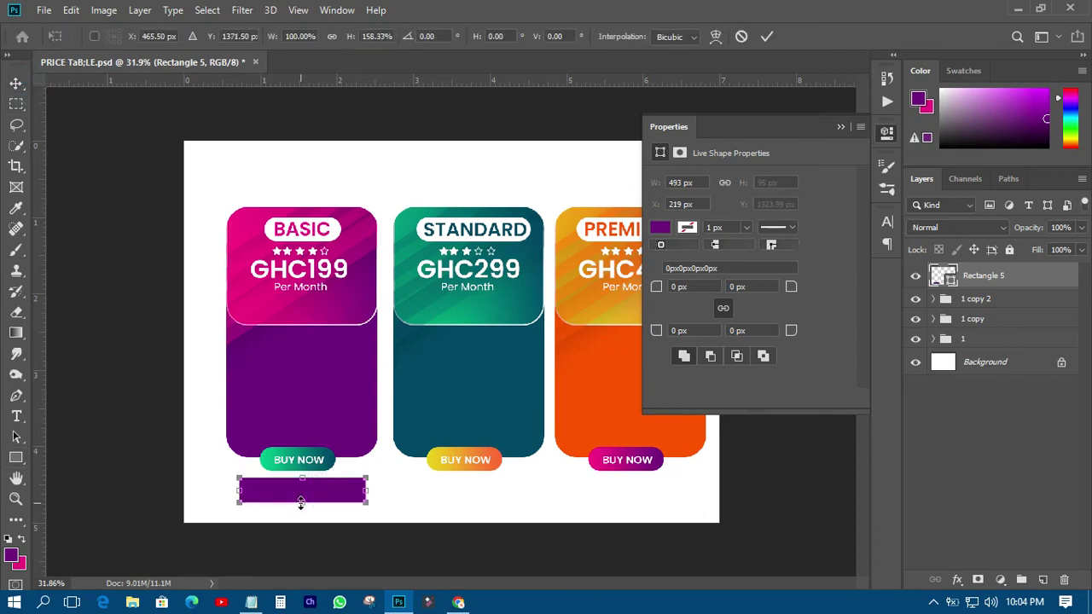
pyautogui.click(763, 36)
# - Rasterize the rectangle and try Gaussian Blur, then cancel and undo the rasterizing
pyautogui.rightClick(983, 270)
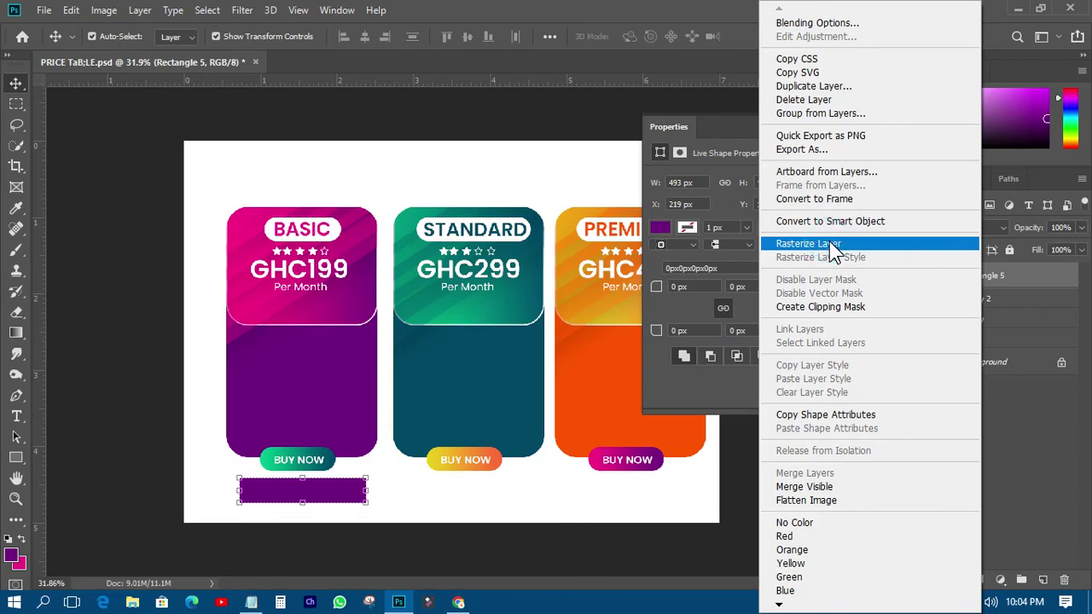
pyautogui.click(829, 242)
pyautogui.click(242, 10)
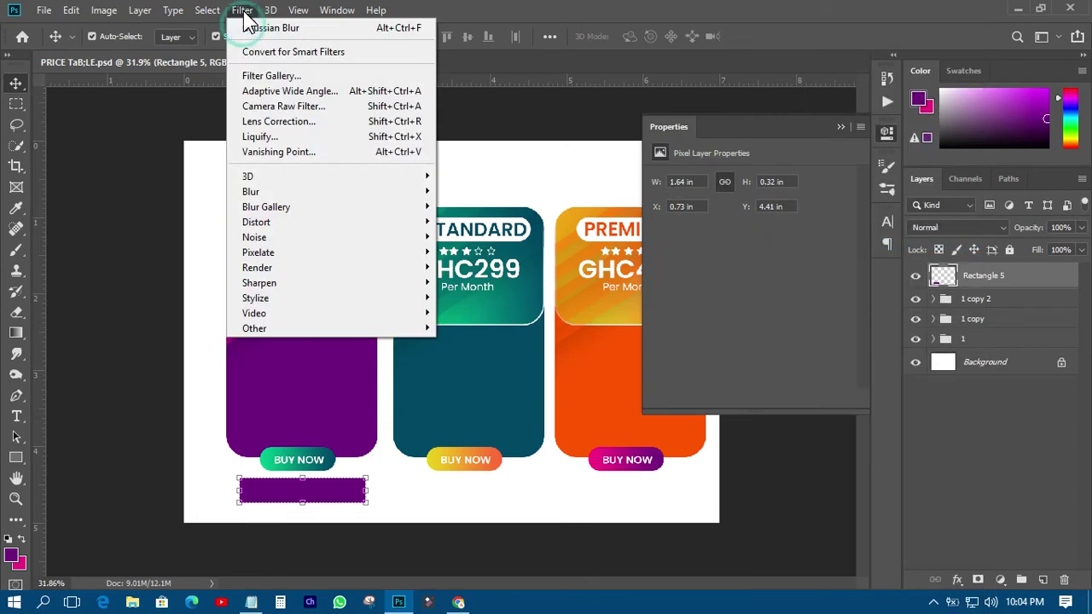
pyautogui.moveTo(275, 197)
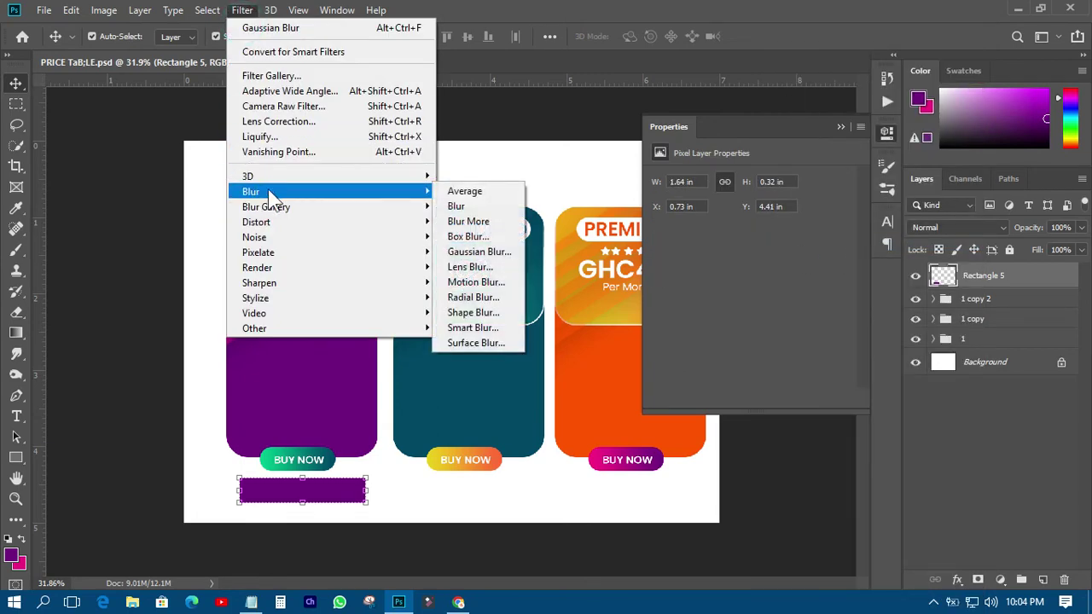
pyautogui.click(452, 251)
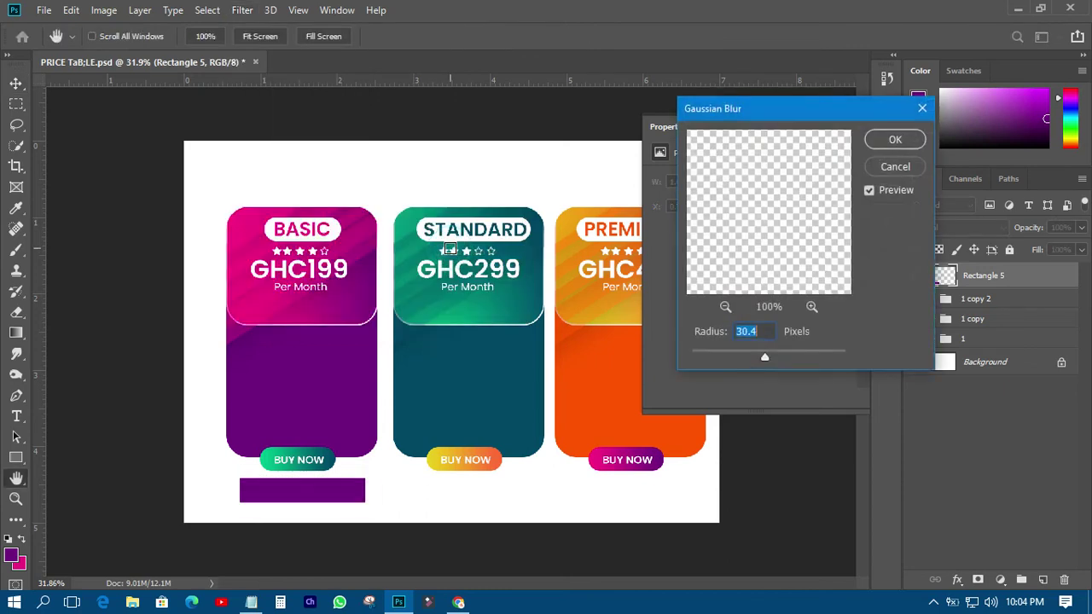
pyautogui.click(894, 167)
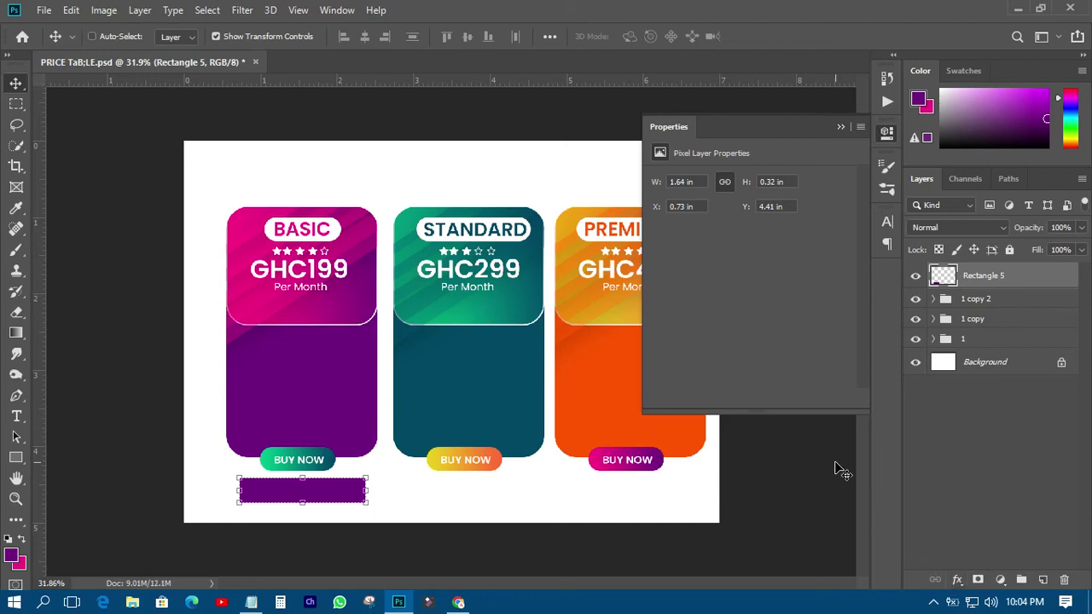
pyautogui.hotkey('ctrl', 'z')
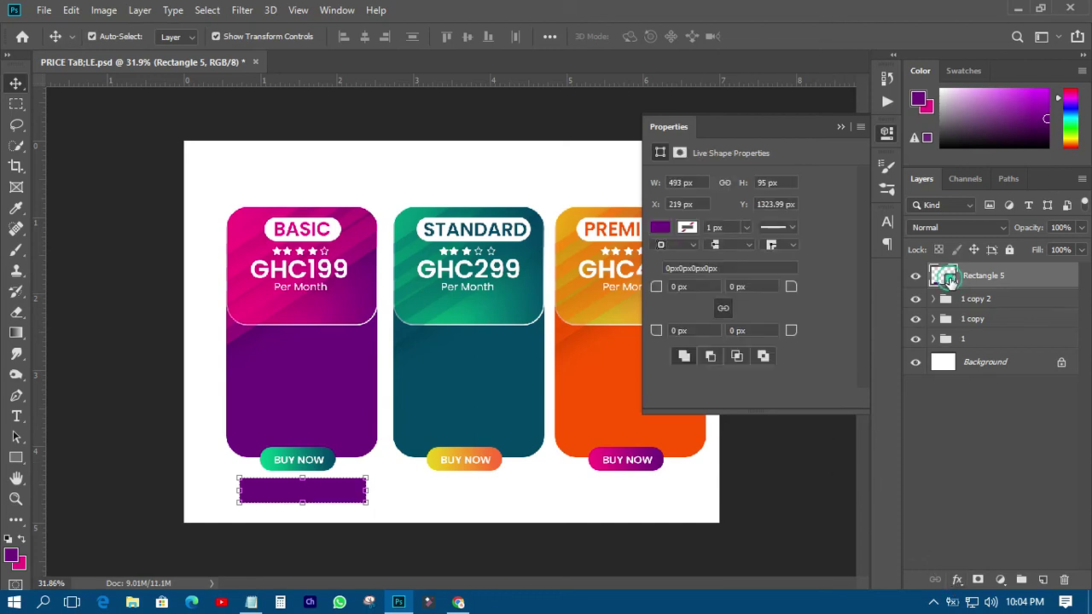
# - Fill the rectangle black and rasterize the layer
pyautogui.doubleClick(950, 282)
pyautogui.click(752, 478)
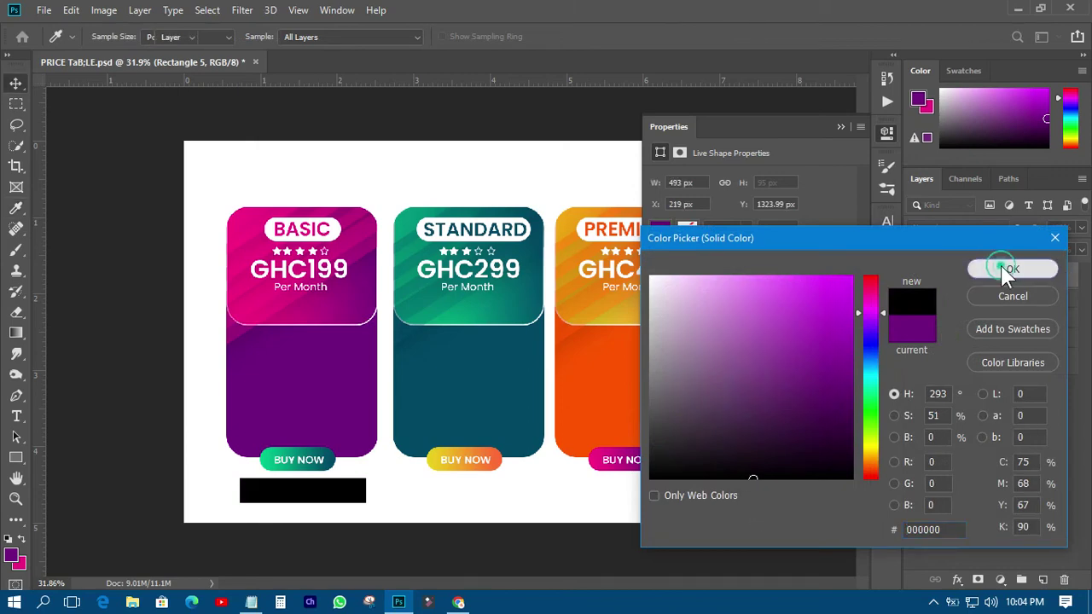
pyautogui.click(1007, 270)
pyautogui.rightClick(994, 276)
pyautogui.click(839, 245)
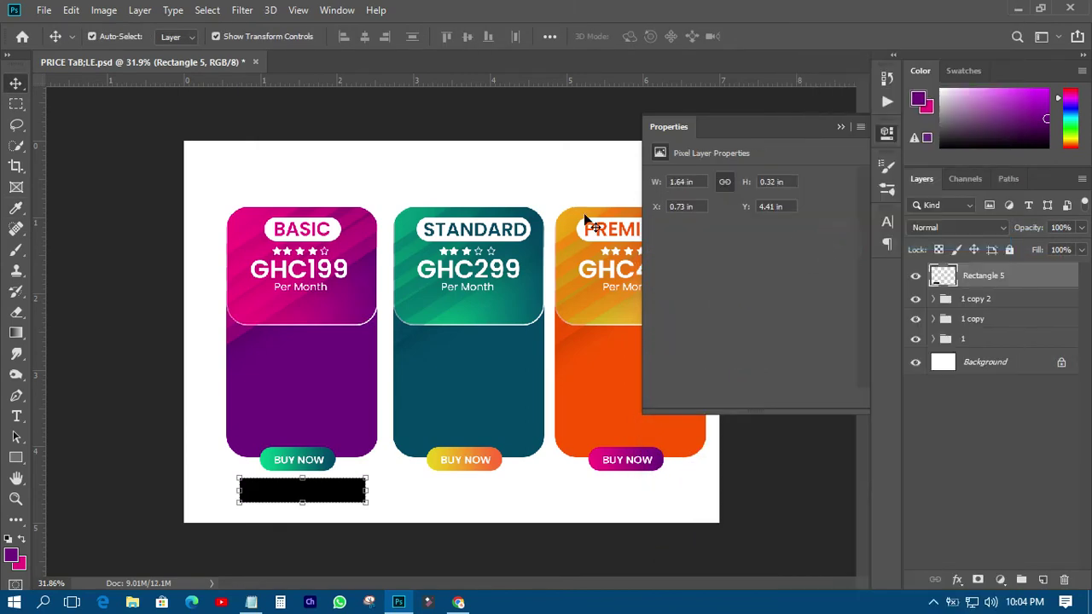
# - Apply a 30.4-pixel Gaussian Blur to the black rectangle to form a soft shadow
pyautogui.click(242, 11)
pyautogui.moveTo(388, 199)
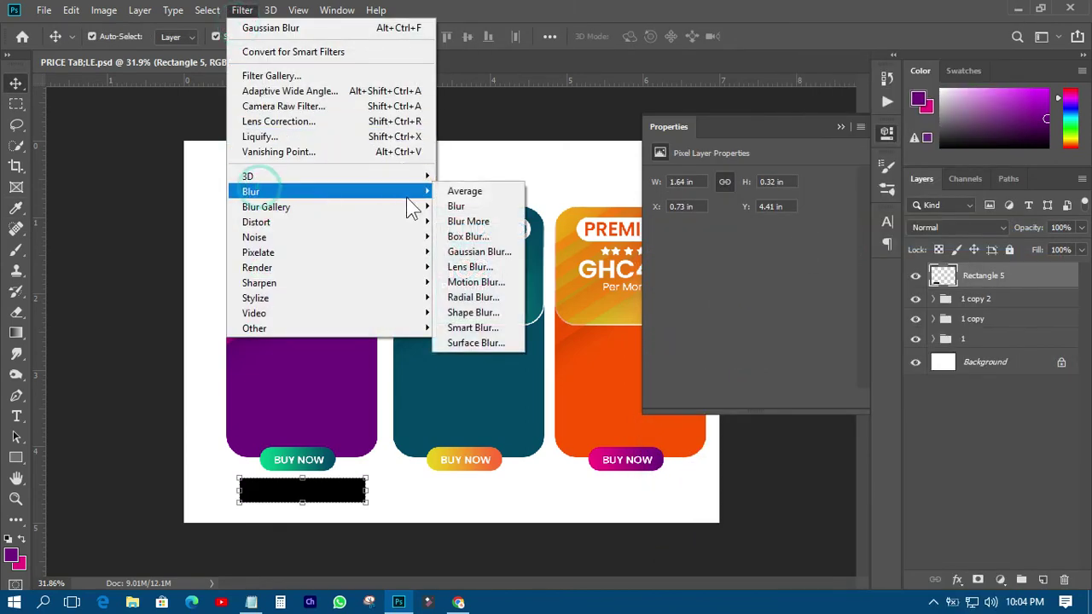
pyautogui.click(493, 251)
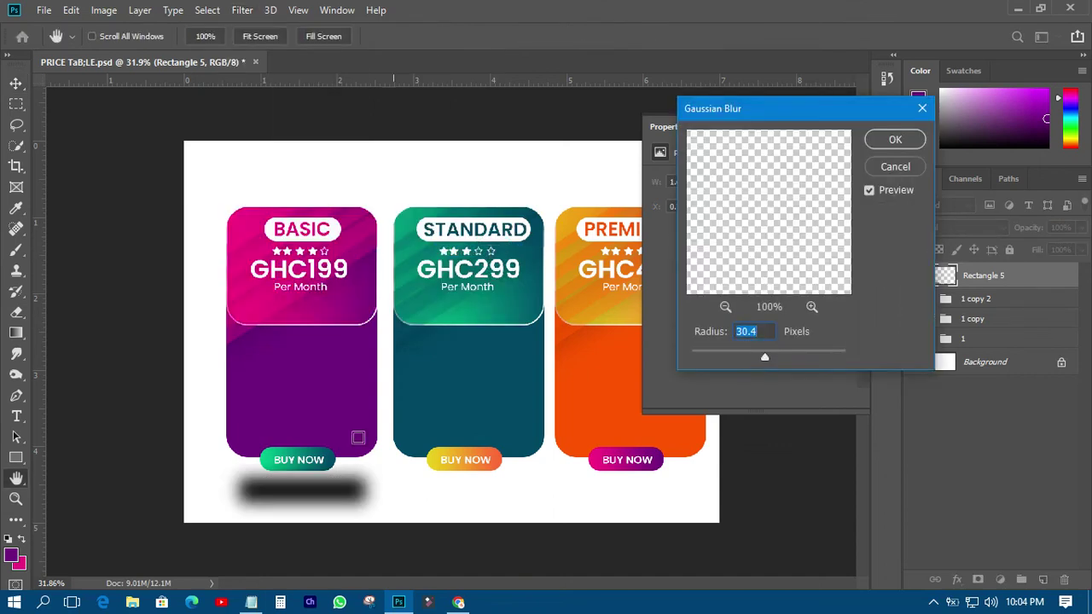
pyautogui.click(884, 133)
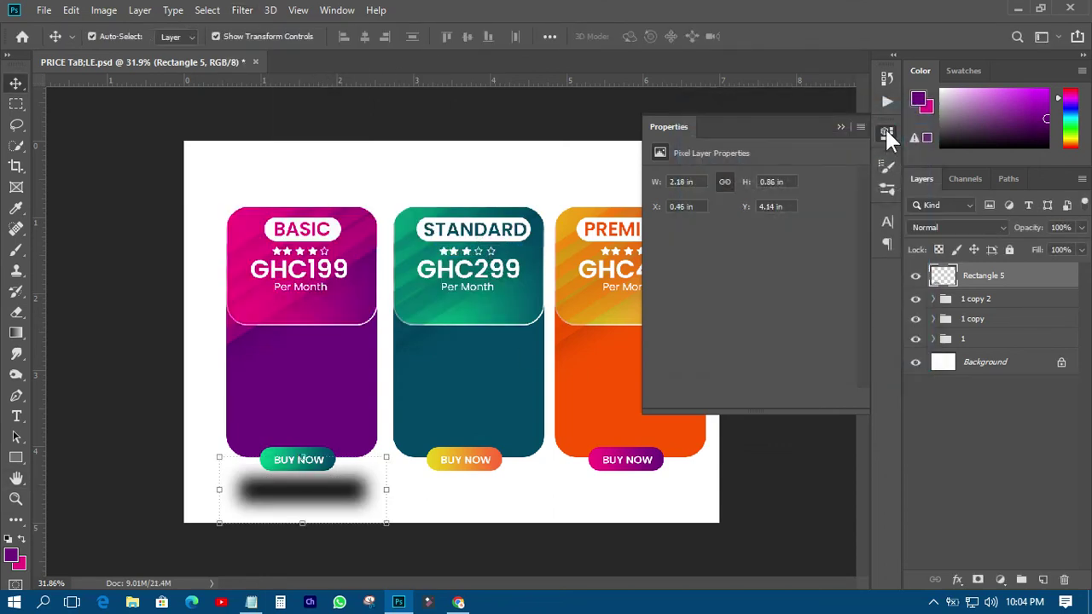
pyautogui.click(887, 135)
pyautogui.click(16, 83)
pyautogui.click(60, 198)
pyautogui.click(327, 499)
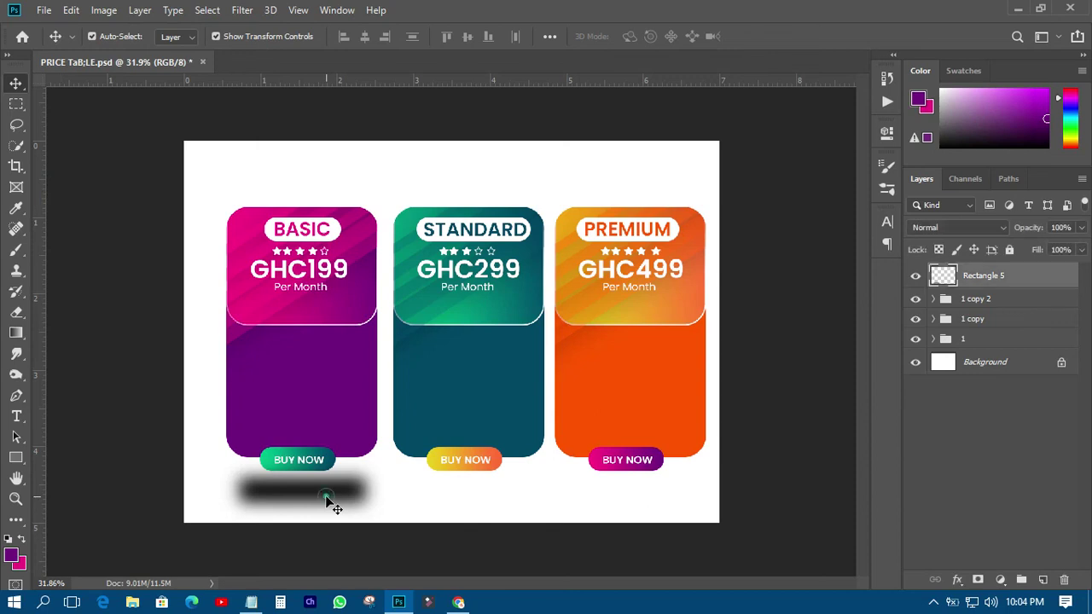
# - Flatten the shadow's height and copy it beneath the STANDARD card's button
pyautogui.click(326, 499)
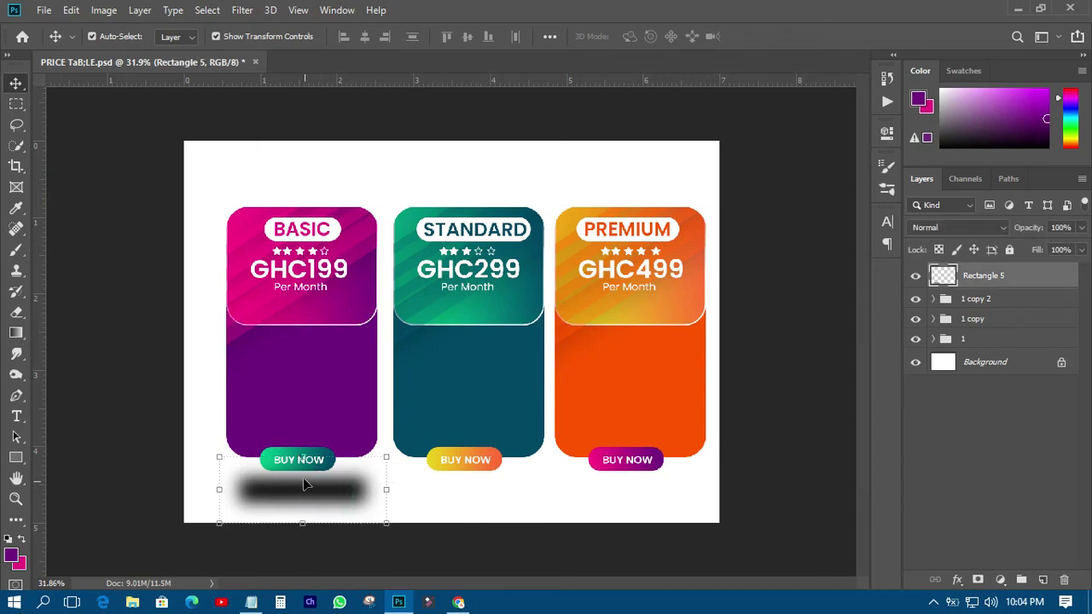
pyautogui.moveTo(302, 459); pyautogui.dragTo(323, 496)
pyautogui.click(767, 37)
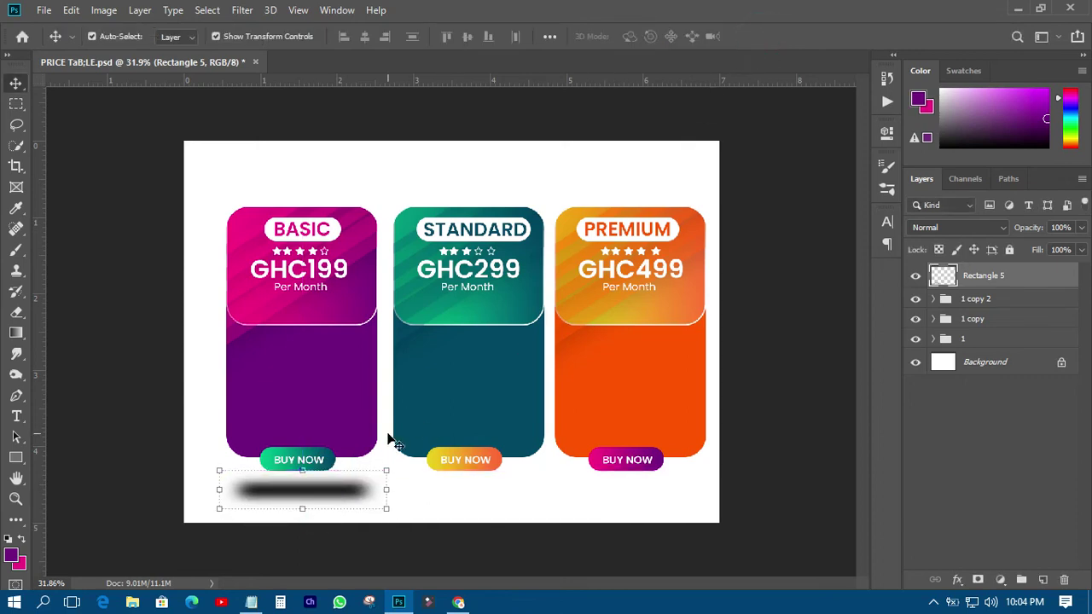
pyautogui.moveTo(289, 496); pyautogui.dragTo(610, 490)
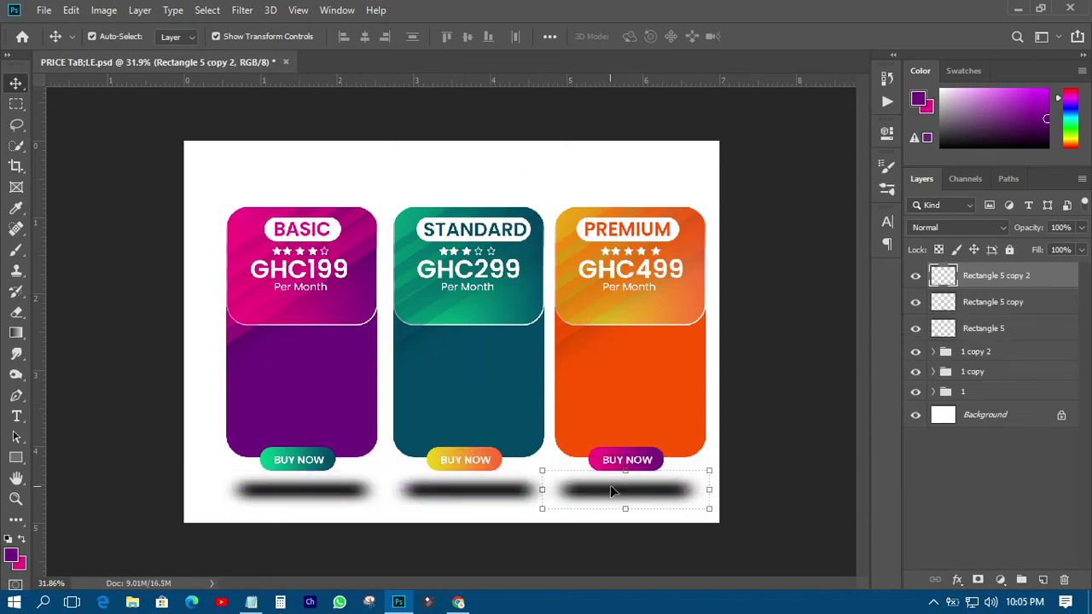
# - Select the shadows together and lower their opacity to 41%
pyautogui.keyDown('shift'); pyautogui.click(478, 493); pyautogui.keyUp('shift')
pyautogui.keyDown('shift'); pyautogui.click(290, 491); pyautogui.keyUp('shift')
pyautogui.click(1081, 227)
pyautogui.moveTo(1080, 246)
pyautogui.mouseDown()
pyautogui.moveTo(1038, 246)
pyautogui.moveTo(1061, 246)
pyautogui.mouseUp()
pyautogui.click(765, 305)
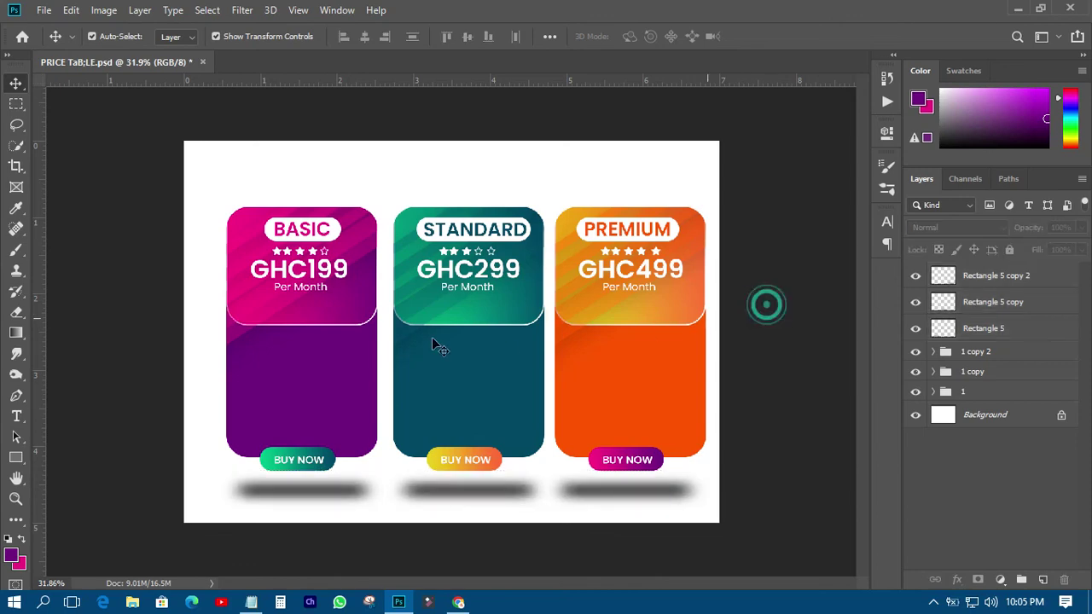
# - Save the finished price table PSD with Ctrl+S
pyautogui.scroll(-3, 427, 347)
pyautogui.scroll(3, 425, 348)
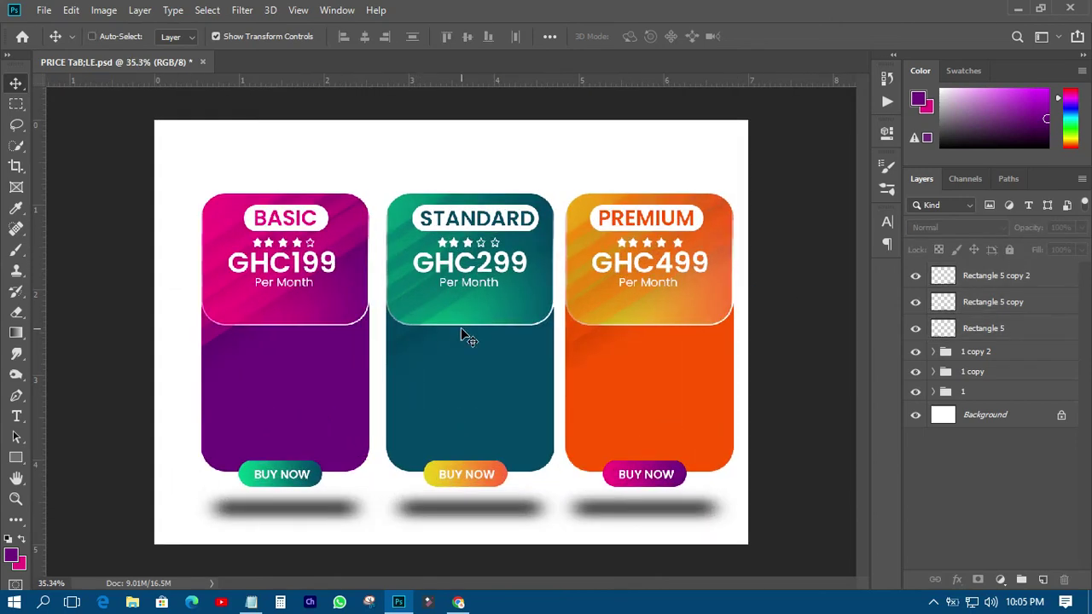
pyautogui.hotkey('ctrl', 's')
# - Glance at the File menu and the Notepad window, closing both without changes
pyautogui.click(44, 9)
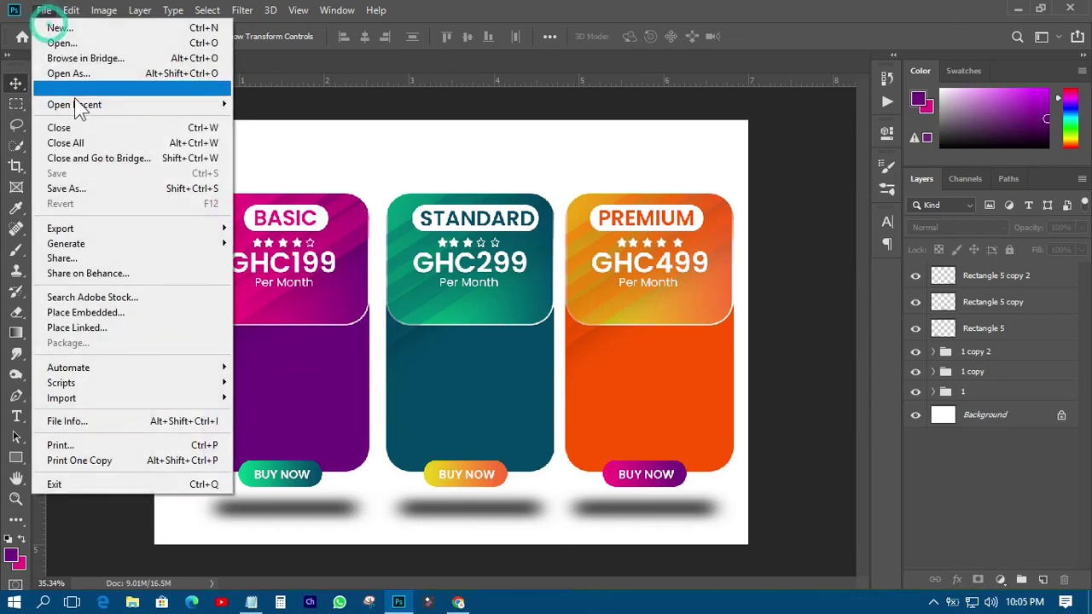
pyautogui.click(761, 113)
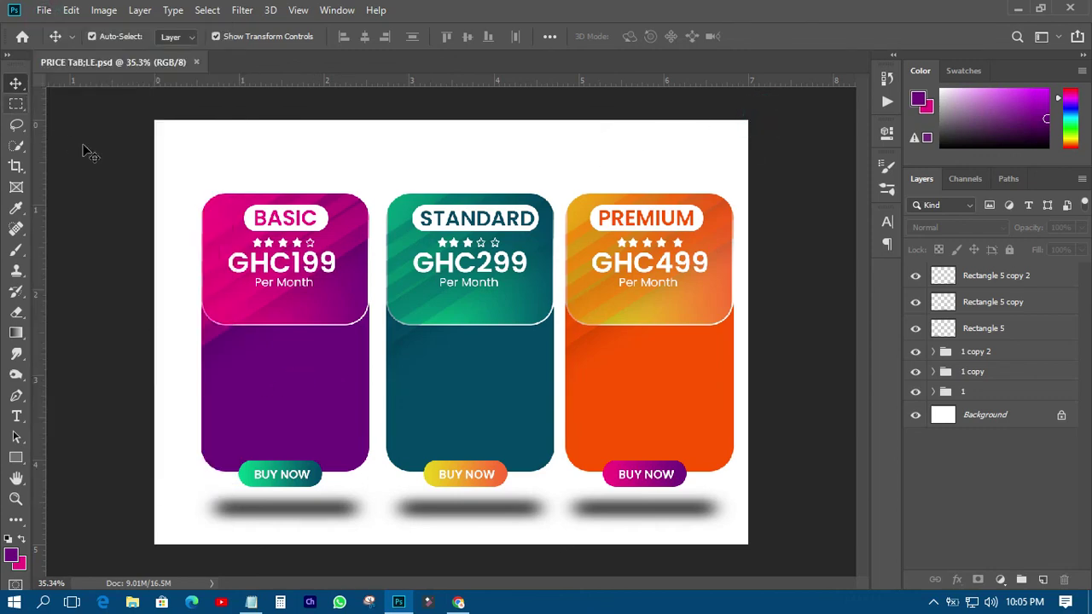
pyautogui.click(253, 603)
pyautogui.click(252, 602)
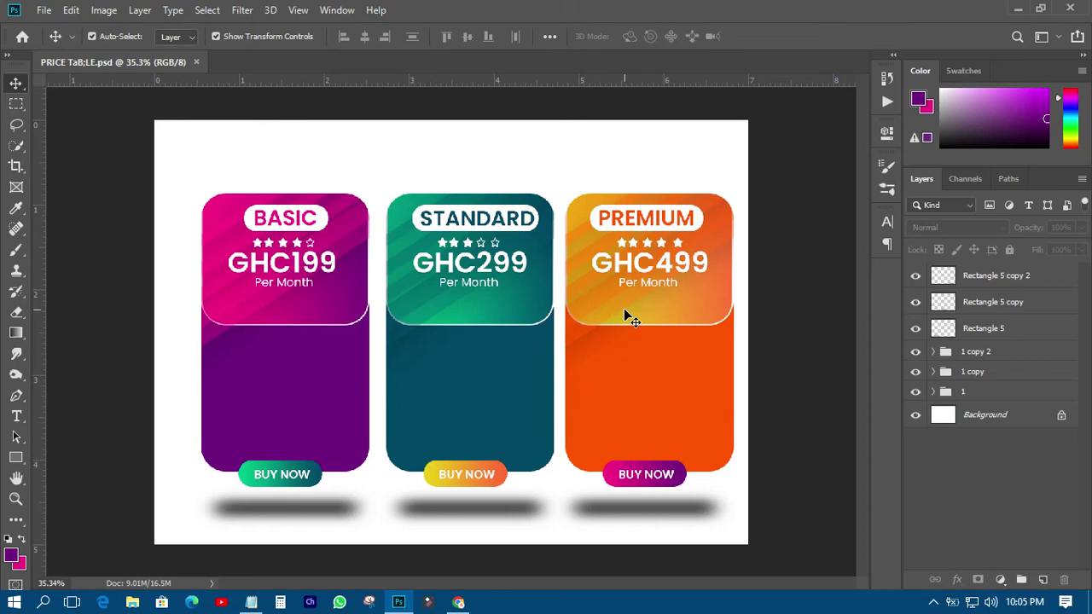
# - Open the screen recorder's controls from the system tray to end the recording
pyautogui.scroll(-2, 521, 324)
pyautogui.scroll(1, 384, 393)
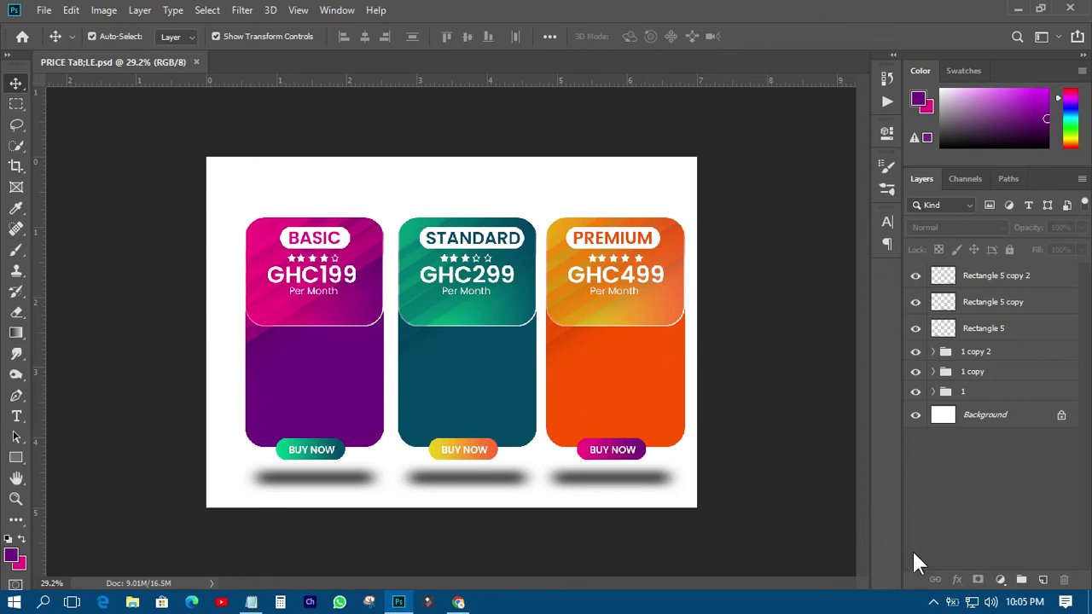
pyautogui.click(934, 601)
pyautogui.click(919, 575)
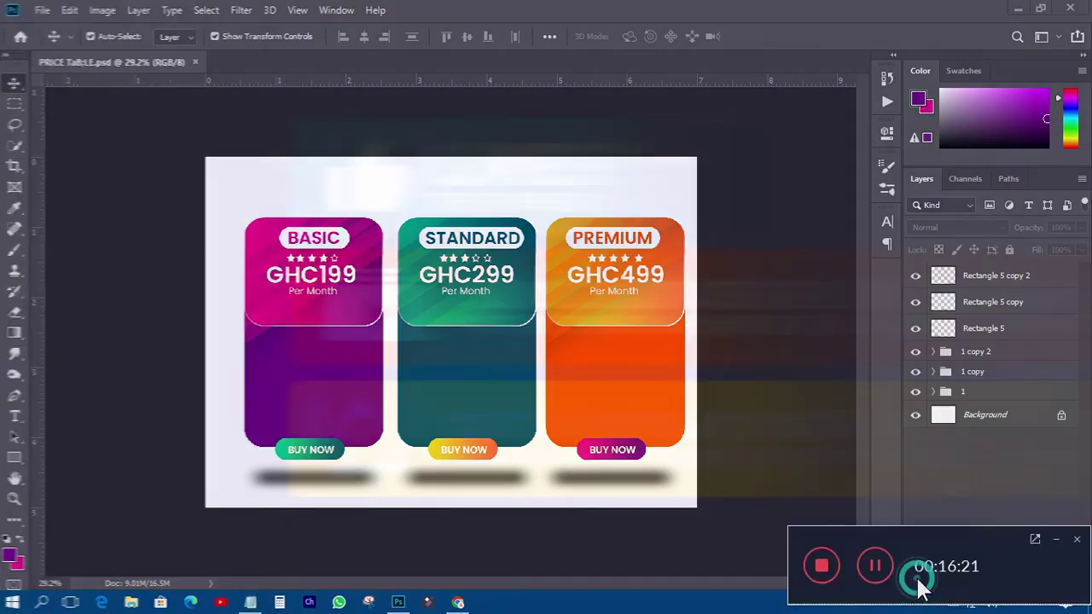